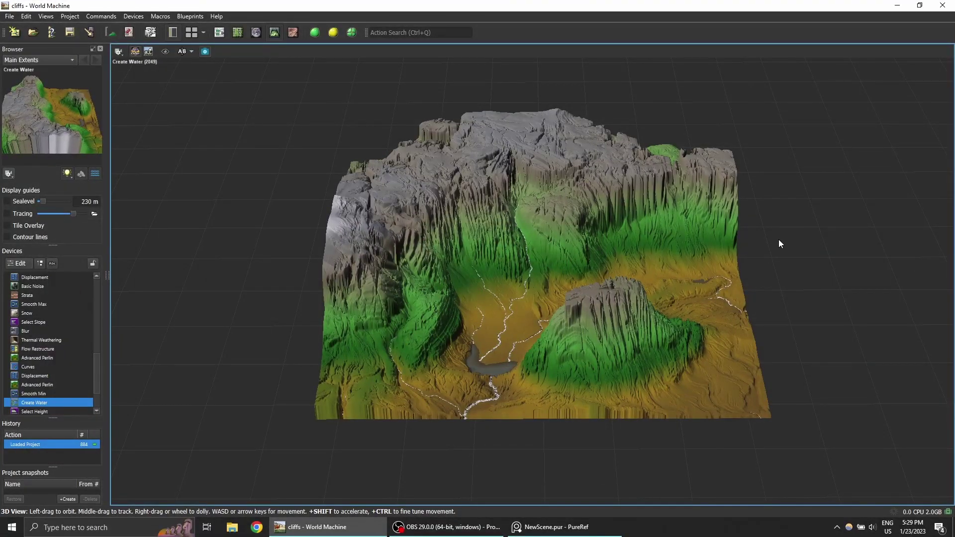
# Step: Examine the finished cliff terrain in the 3D view and look over the device network that builds it
pyautogui.moveTo(714, 249); pyautogui.dragTo(684, 242)
pyautogui.scroll(2, 649, 306)
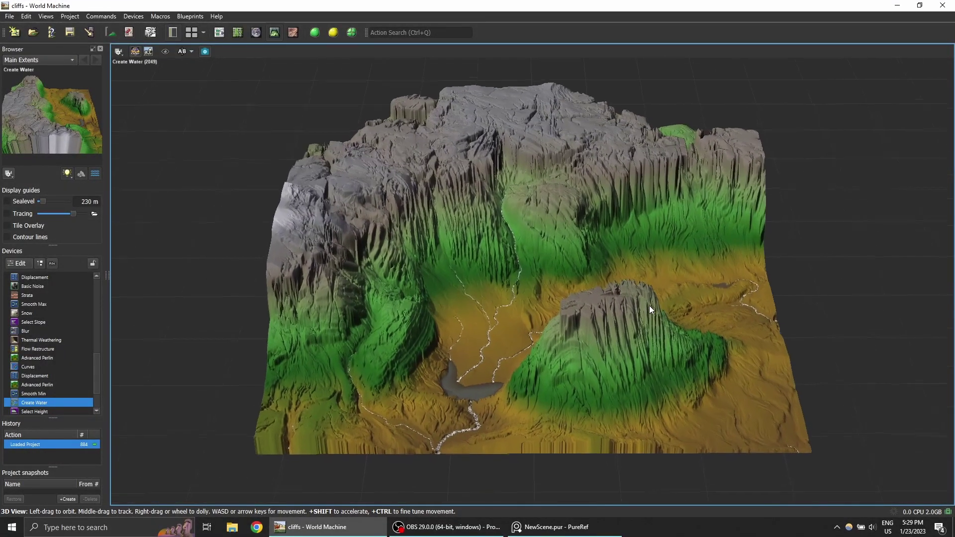
pyautogui.moveTo(646, 291)
pyautogui.mouseDown()
pyautogui.moveTo(651, 277)
pyautogui.moveTo(601, 246)
pyautogui.moveTo(667, 279)
pyautogui.moveTo(518, 264)
pyautogui.moveTo(708, 277)
pyautogui.moveTo(652, 318)
pyautogui.moveTo(548, 302)
pyautogui.moveTo(512, 239)
pyautogui.moveTo(688, 238)
pyautogui.moveTo(699, 307)
pyautogui.moveTo(657, 293)
pyautogui.mouseUp()
pyautogui.scroll(4, 642, 266)
pyautogui.moveTo(637, 259); pyautogui.dragTo(511, 260)
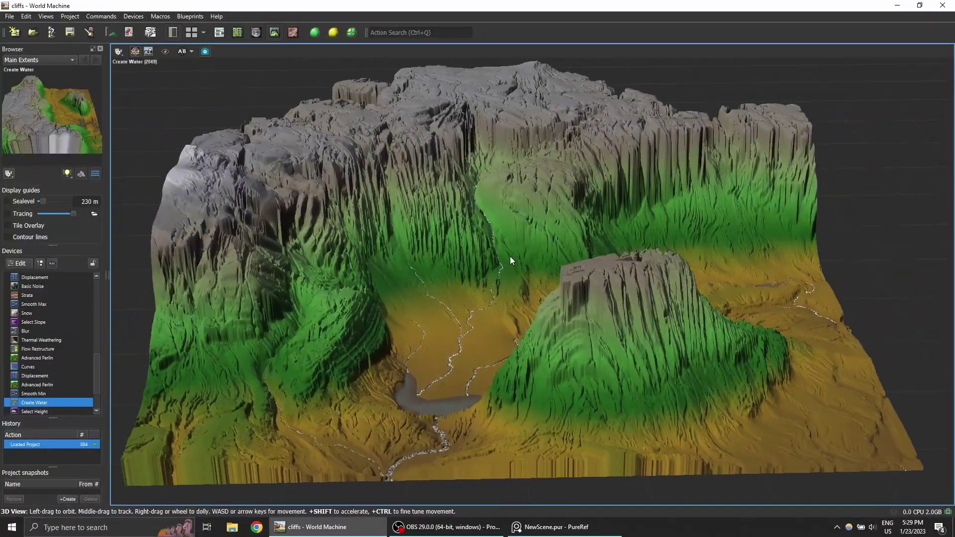
pyautogui.press('Tab')
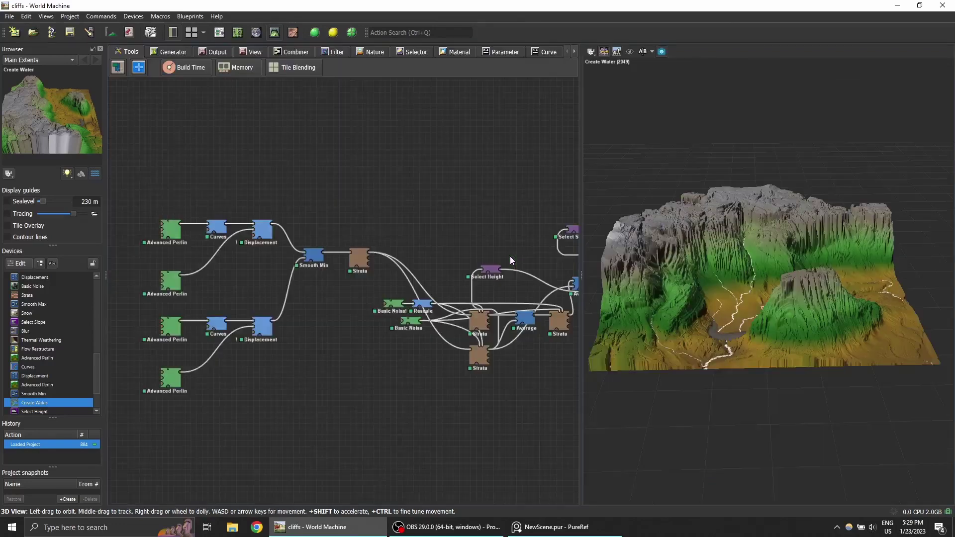
pyautogui.scroll(-3, 390, 211)
pyautogui.moveTo(457, 187); pyautogui.dragTo(420, 191, button='middle')
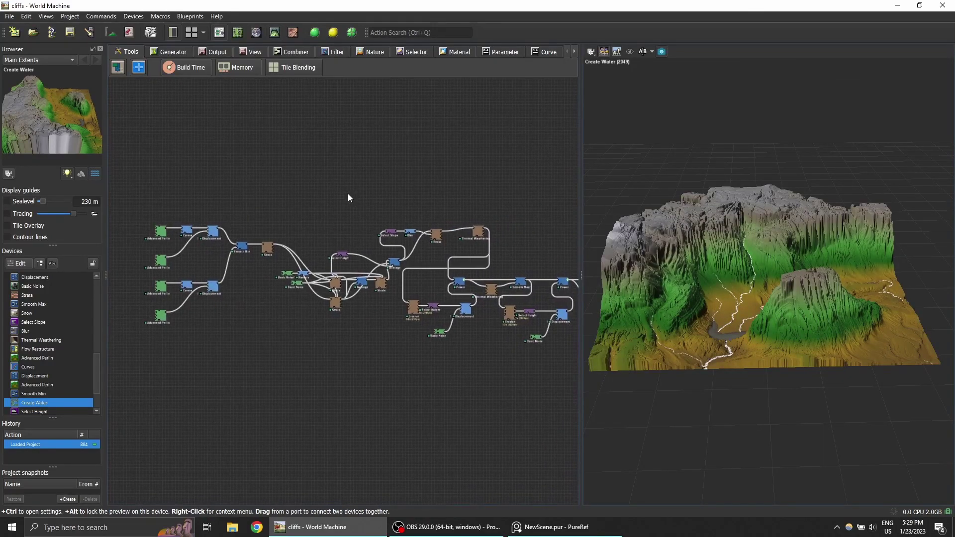
pyautogui.scroll(2, 353, 200)
pyautogui.scroll(2, 361, 224)
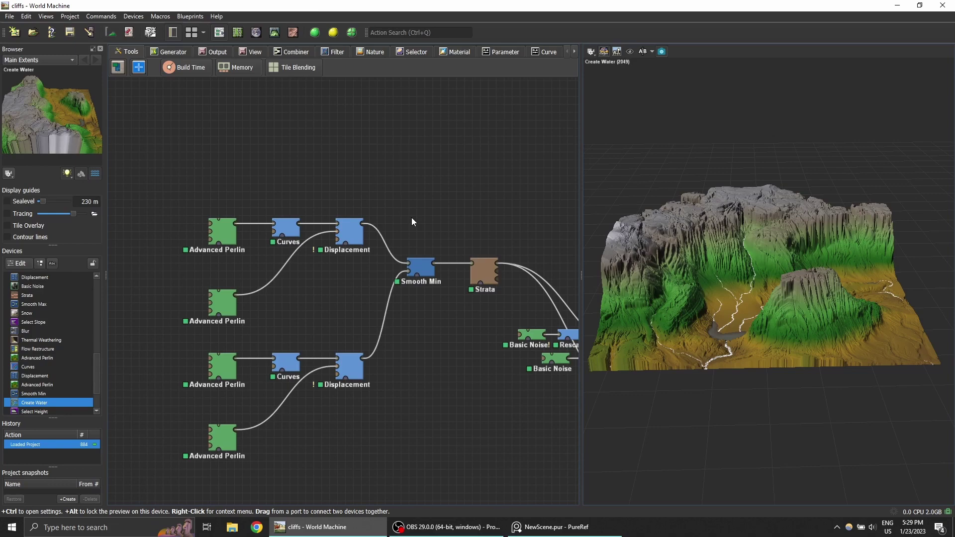
pyautogui.moveTo(701, 208); pyautogui.dragTo(697, 336)
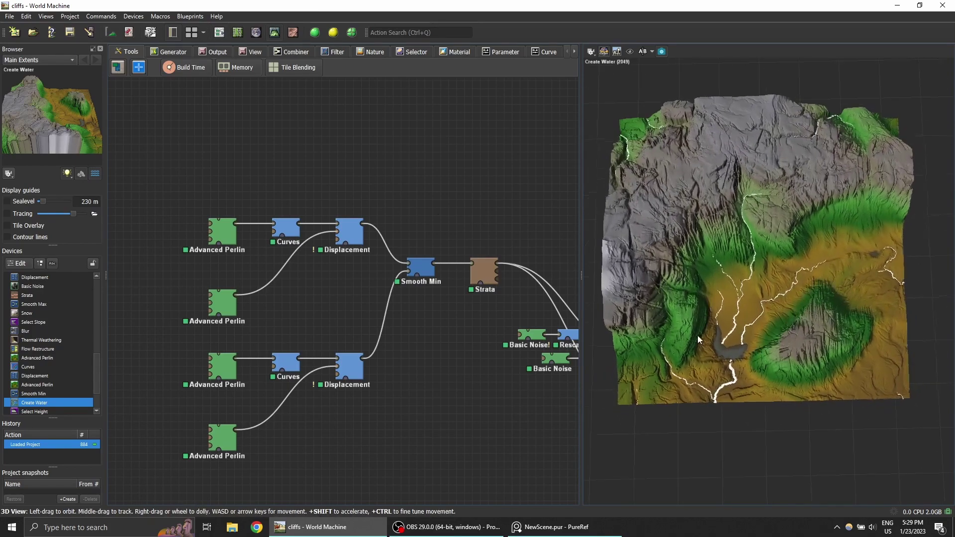
pyautogui.moveTo(734, 238)
pyautogui.mouseDown()
pyautogui.moveTo(739, 165)
pyautogui.moveTo(733, 230)
pyautogui.moveTo(744, 234)
pyautogui.mouseUp()
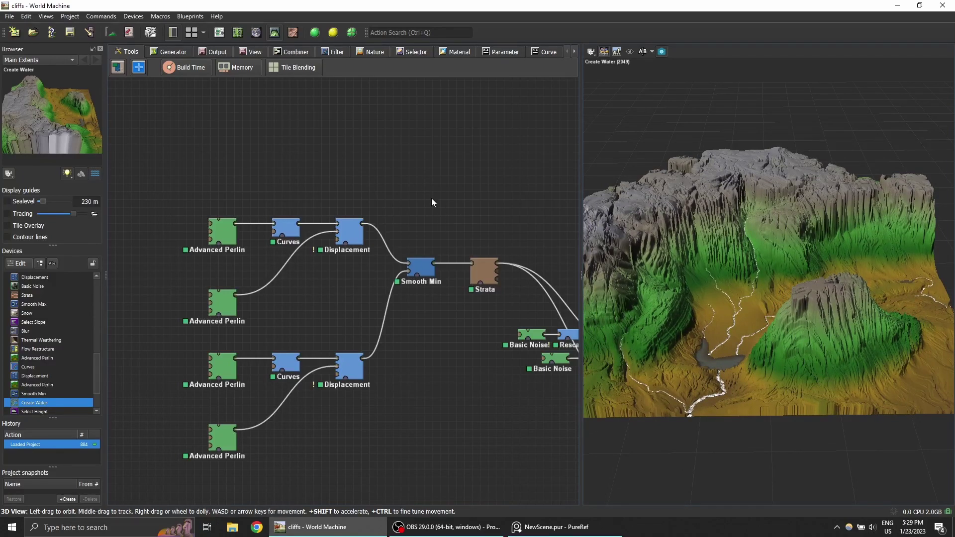
# Step: Preview the terrain produced by the two Displacement devices, the Smooth Min combiner and the Strata devices that follow
pyautogui.click(356, 238)
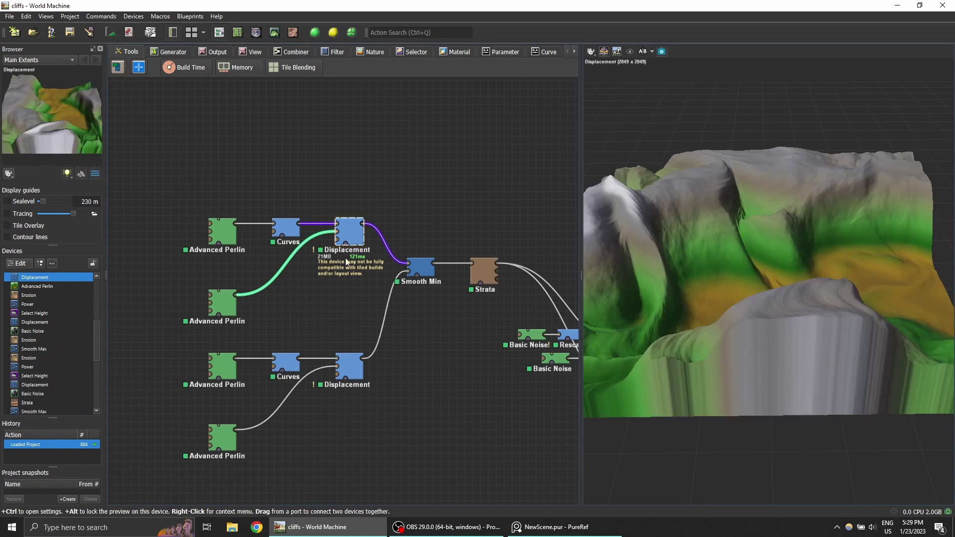
pyautogui.click(352, 373)
pyautogui.click(420, 266)
pyautogui.moveTo(434, 288); pyautogui.dragTo(309, 260, button='middle')
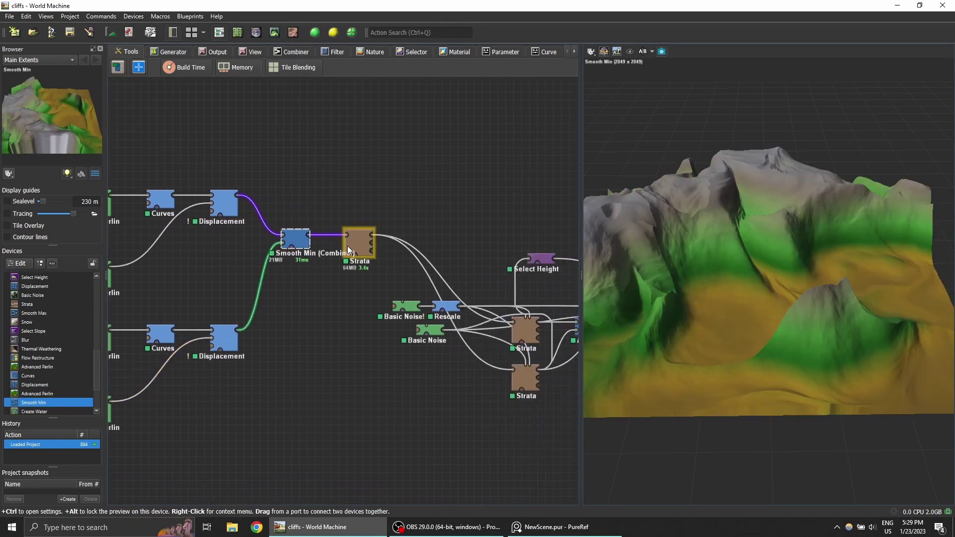
pyautogui.click(348, 251)
pyautogui.moveTo(348, 251); pyautogui.dragTo(299, 228, button='right')
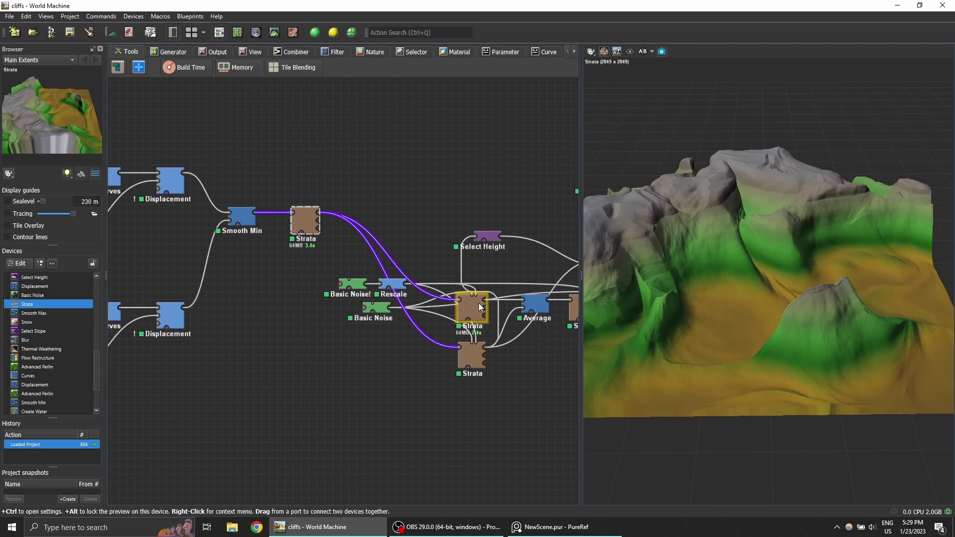
pyautogui.moveTo(478, 303); pyautogui.dragTo(414, 294, button='right')
pyautogui.click(390, 346)
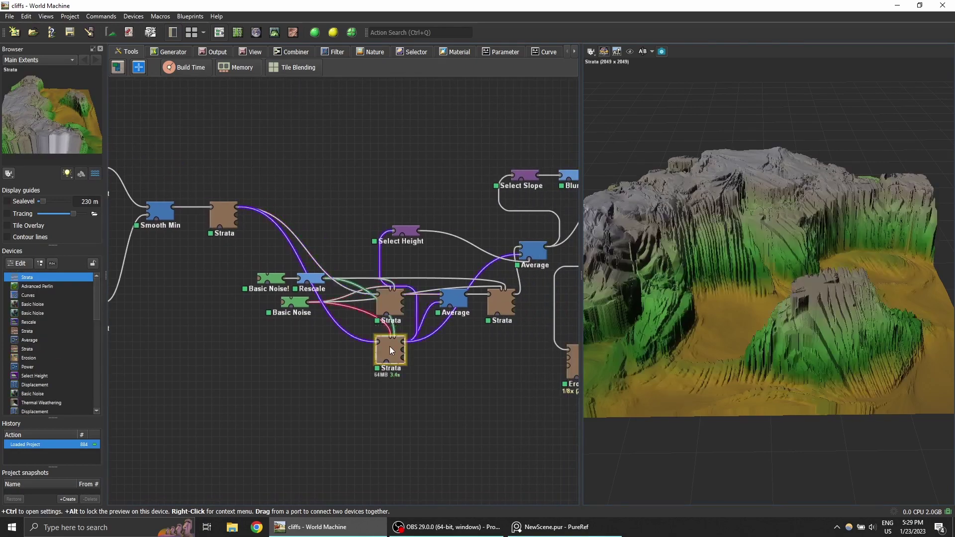
pyautogui.click(502, 300)
# Step: Preview the Average combiner after the Strata devices, followed by the Snow and Thermal Weathering devices
pyautogui.moveTo(476, 265); pyautogui.dragTo(355, 285, button='right')
pyautogui.click(415, 273)
pyautogui.moveTo(416, 272); pyautogui.dragTo(360, 282, button='right')
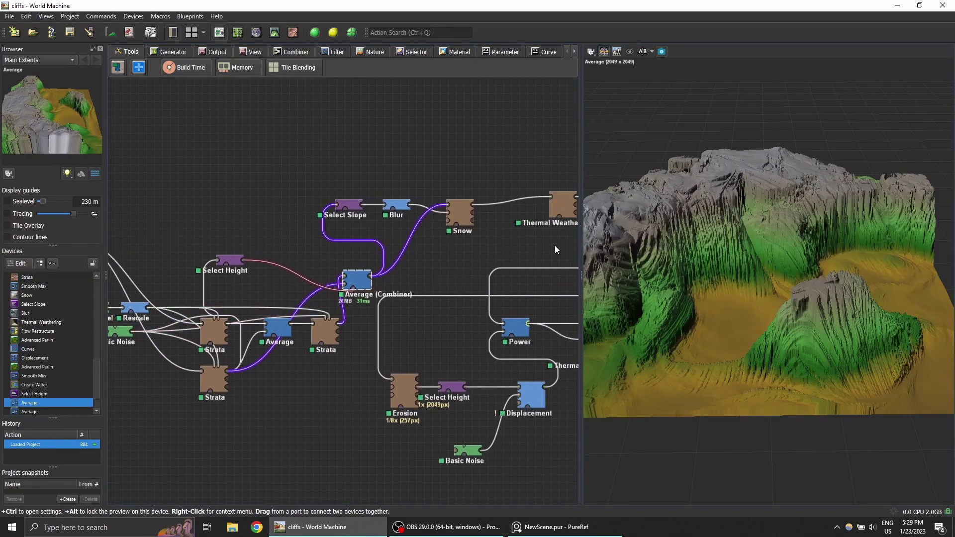
pyautogui.scroll(5, 714, 246)
pyautogui.moveTo(466, 272); pyautogui.dragTo(422, 277, button='right')
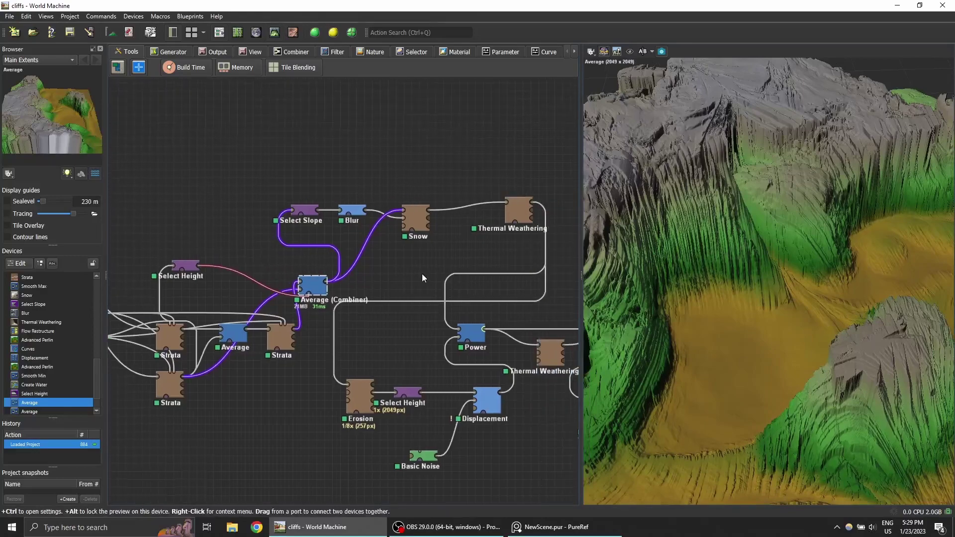
pyautogui.click(416, 219)
pyautogui.click(518, 209)
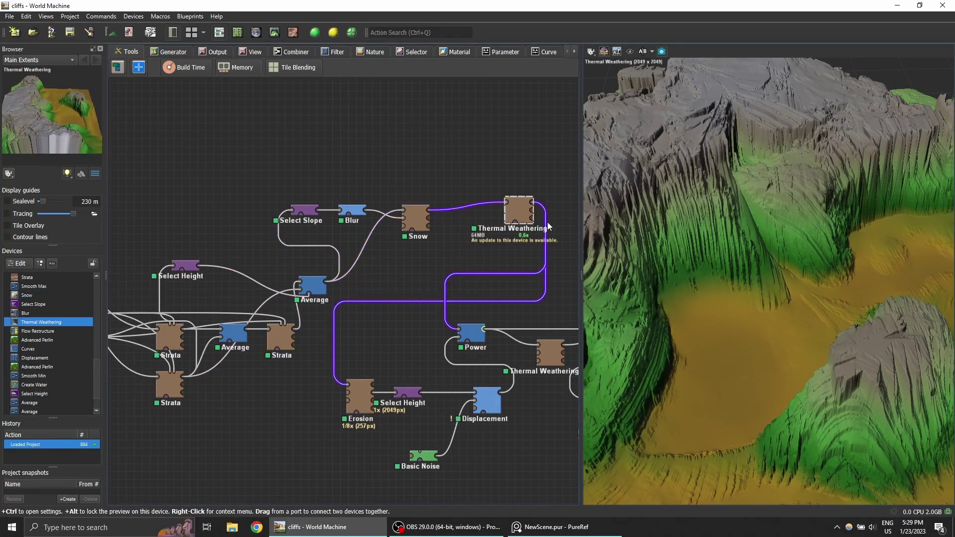
# Step: Preview the Smooth Max and Power combiners along the erosion chain, up to the last Smooth Max combiner
pyautogui.moveTo(490, 267); pyautogui.dragTo(426, 240, button='right')
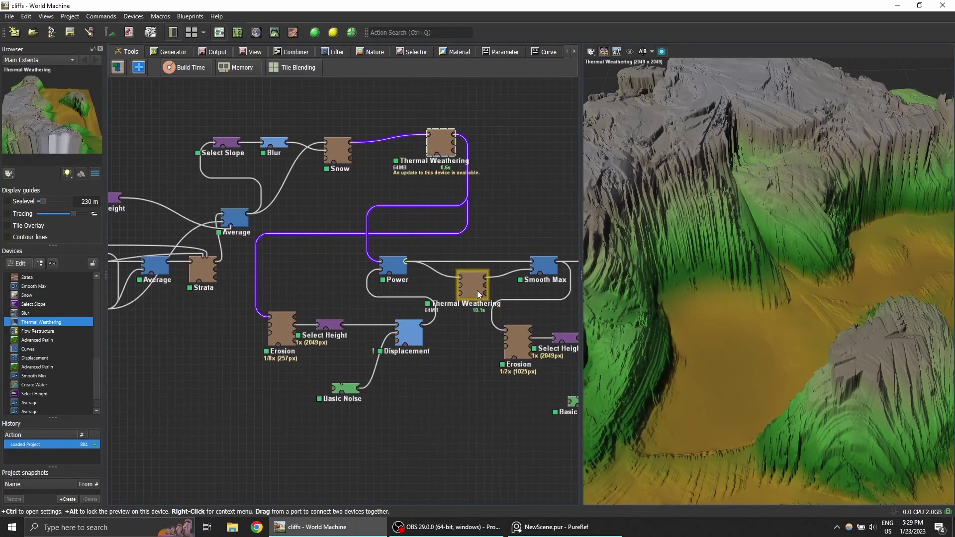
pyautogui.moveTo(477, 290); pyautogui.dragTo(407, 276, button='right')
pyautogui.click(454, 263)
pyautogui.moveTo(479, 277); pyautogui.dragTo(382, 271, button='right')
pyautogui.click(457, 255)
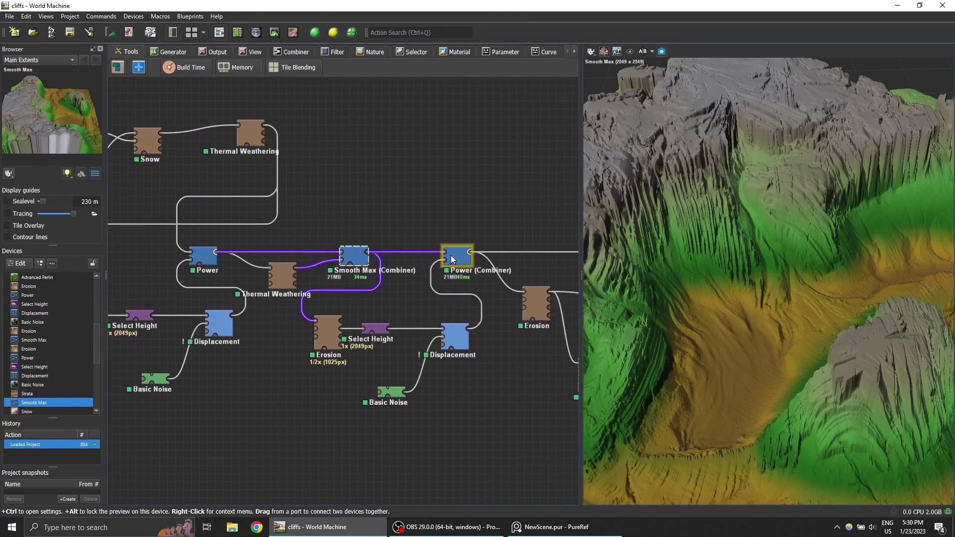
pyautogui.moveTo(564, 278); pyautogui.dragTo(362, 293, button='right')
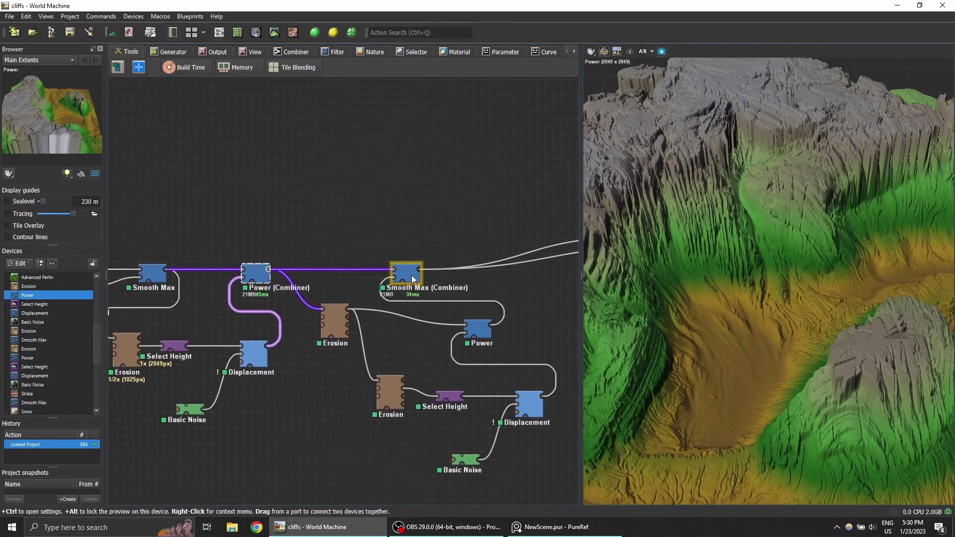
pyautogui.click(412, 277)
# Step: Preview the Average combiner beside Flow Restructure and the Create Water device, and inspect the lake and rivers up close
pyautogui.moveTo(465, 297); pyautogui.dragTo(350, 298, button='right')
pyautogui.moveTo(443, 279); pyautogui.dragTo(317, 281, button='right')
pyautogui.click(448, 245)
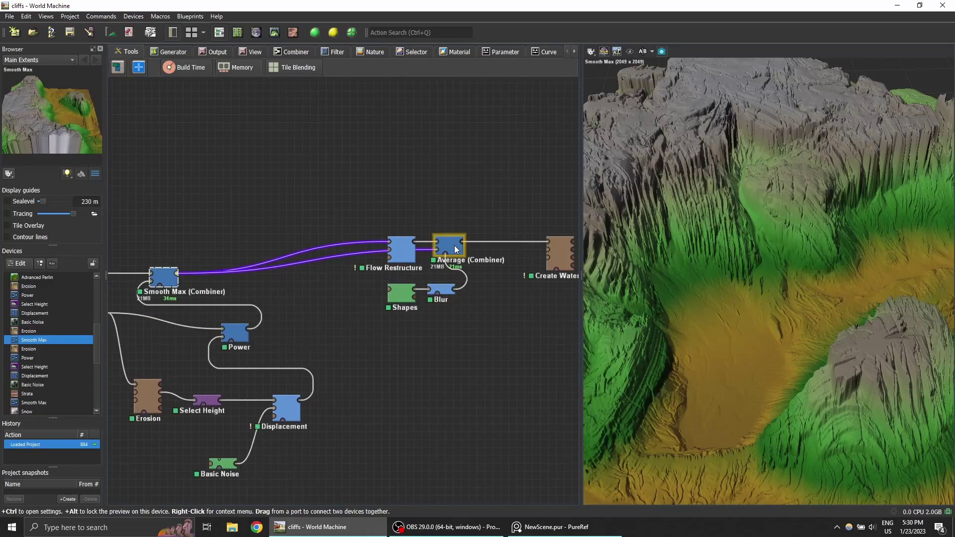
pyautogui.moveTo(471, 276); pyautogui.dragTo(375, 277, button='right')
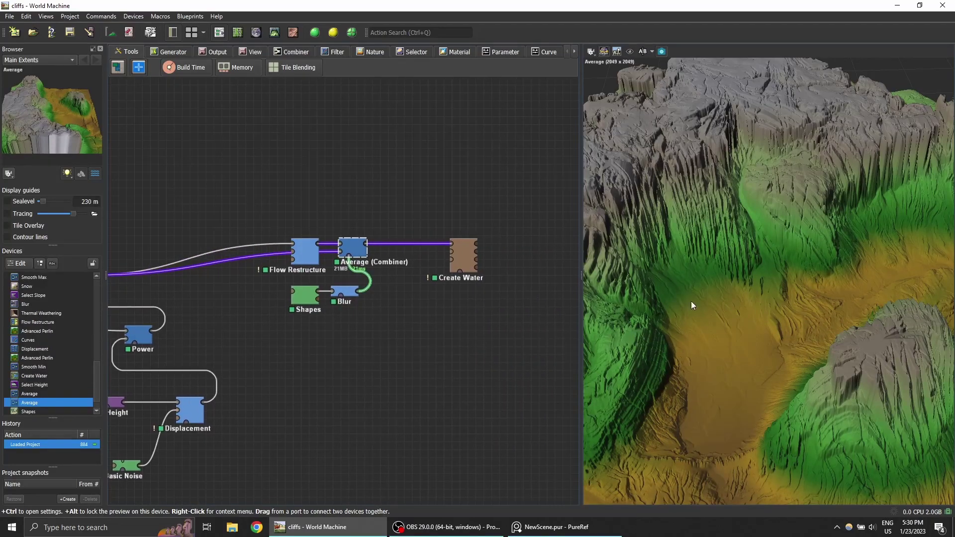
pyautogui.click(465, 253)
pyautogui.moveTo(682, 282); pyautogui.dragTo(709, 253, button='middle')
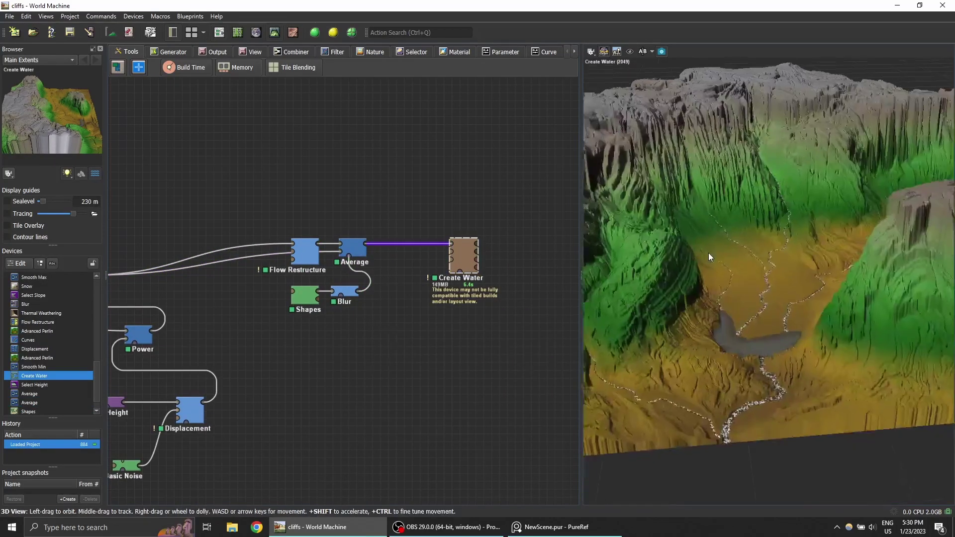
pyautogui.scroll(5, 709, 252)
pyautogui.moveTo(709, 287); pyautogui.dragTo(691, 328, button='middle')
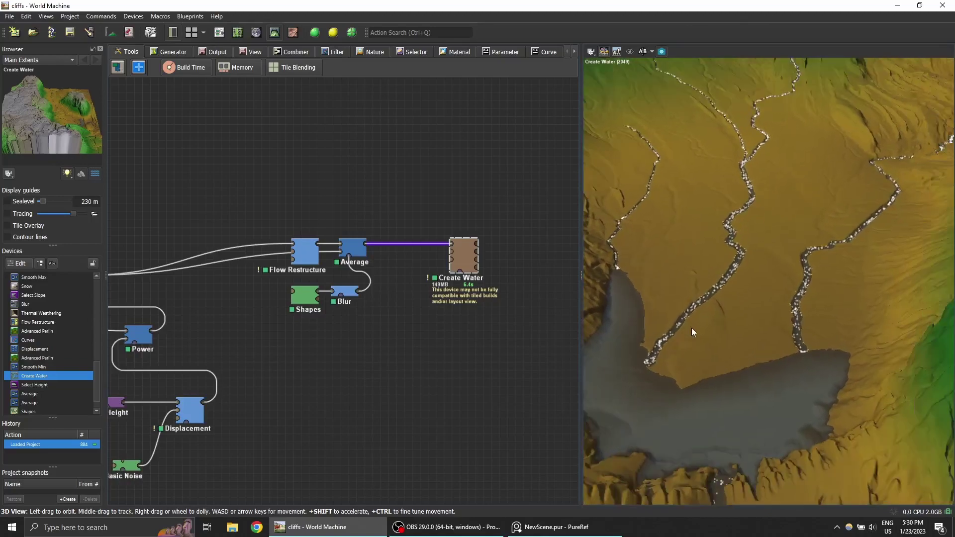
pyautogui.scroll(-8, 754, 279)
pyautogui.moveTo(748, 252); pyautogui.dragTo(729, 267, button='middle')
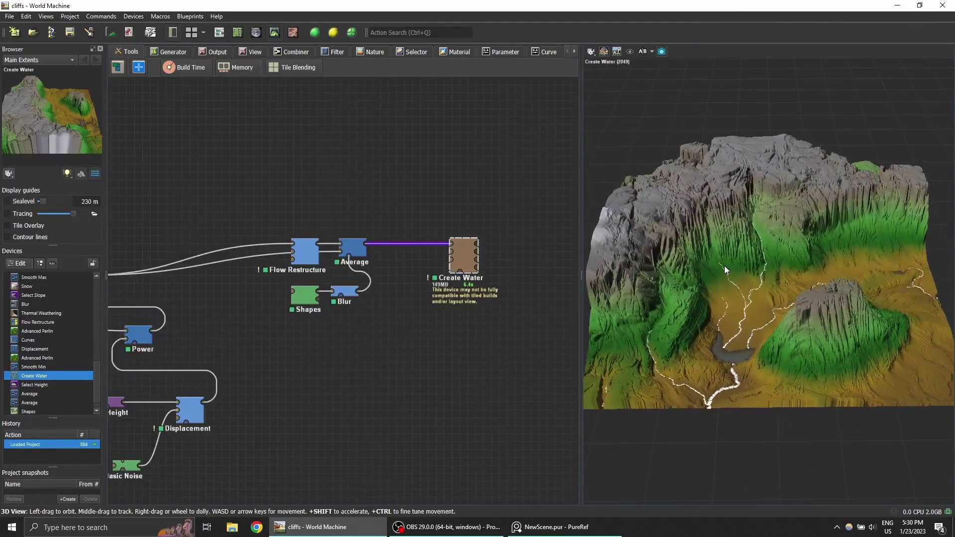
pyautogui.scroll(-3, 726, 263)
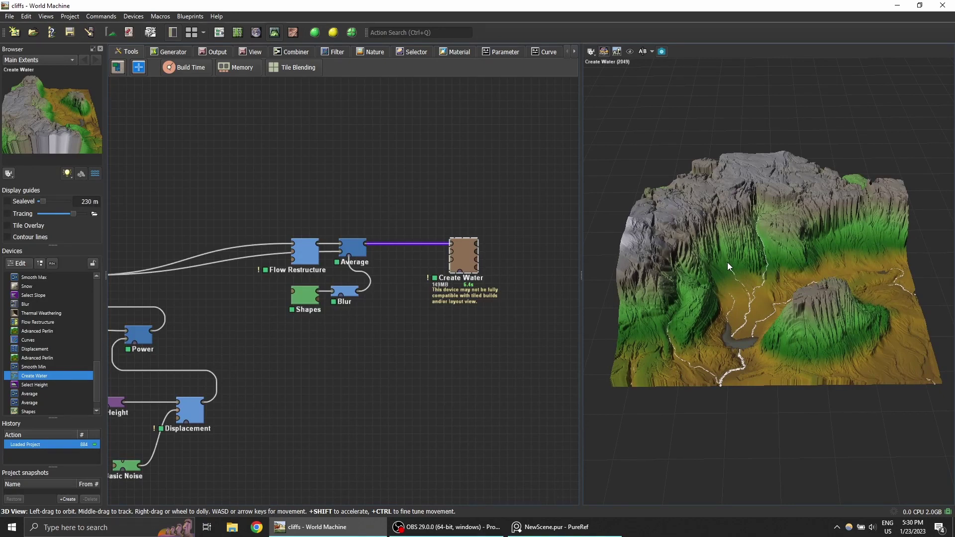
# Step: Add the Texturing Toolkit blueprint to the world, placing it below the existing device network
pyautogui.scroll(-4, 357, 267)
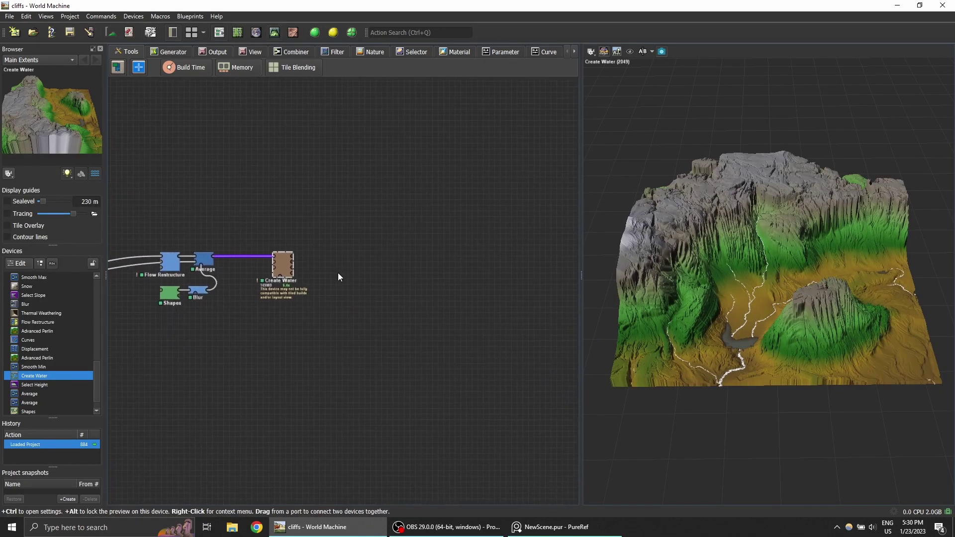
pyautogui.moveTo(389, 269); pyautogui.dragTo(378, 269, button='middle')
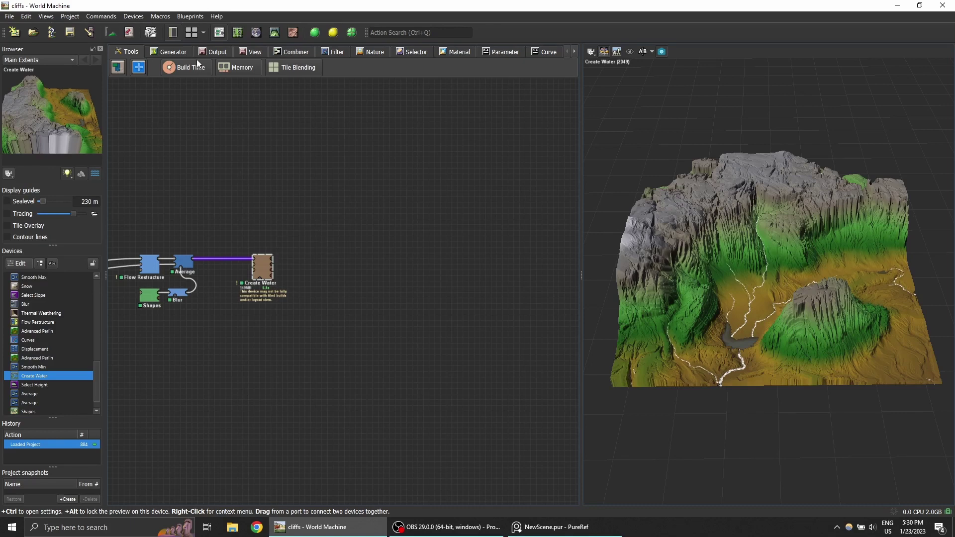
pyautogui.click(196, 17)
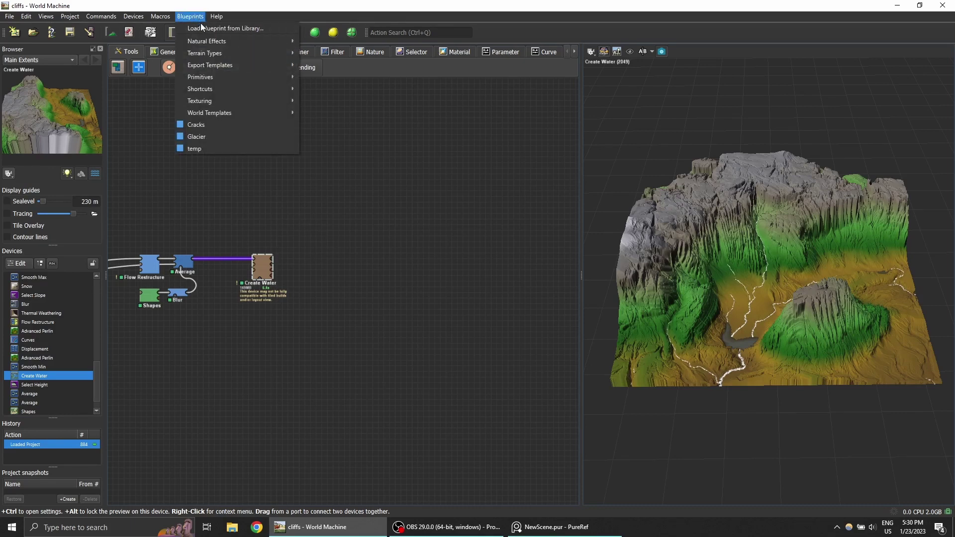
pyautogui.moveTo(211, 103)
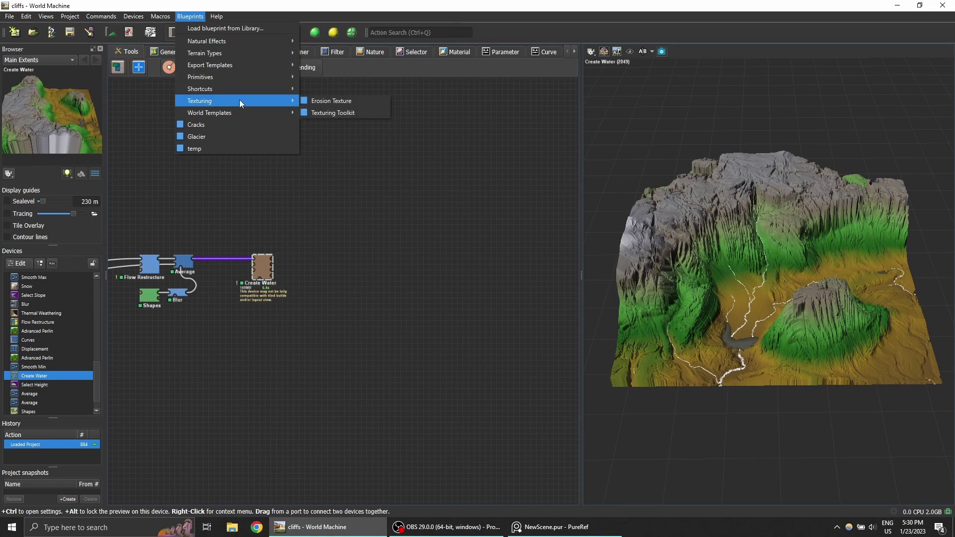
pyautogui.click(333, 113)
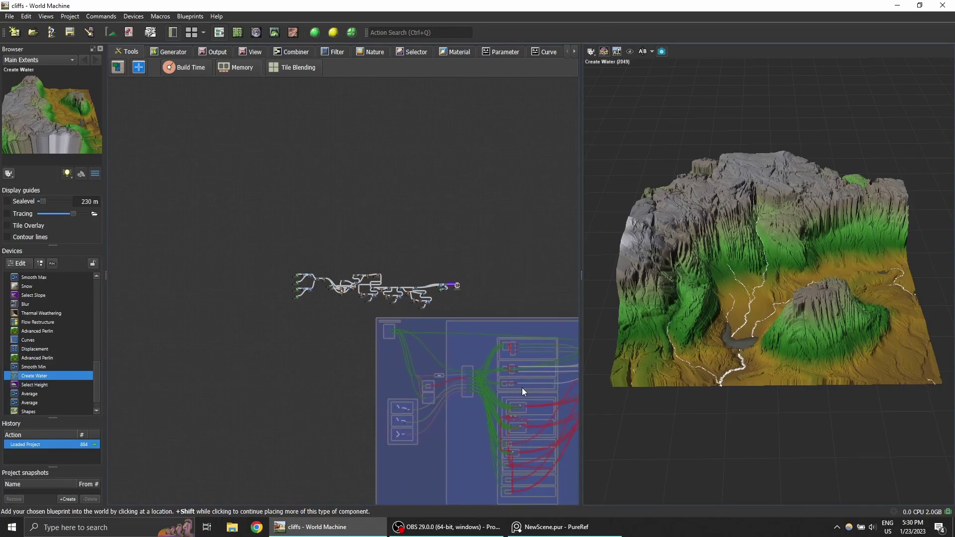
pyautogui.click(464, 342)
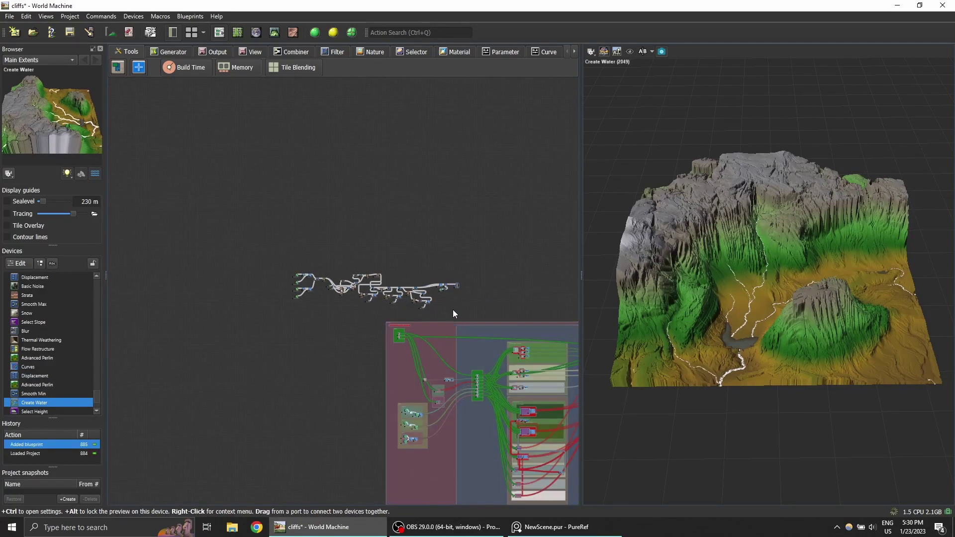
# Step: Move the Texturing group up so that it sits next to the Create Water device
pyautogui.scroll(2, 450, 321)
pyautogui.moveTo(450, 321); pyautogui.dragTo(339, 325, button='middle')
pyautogui.moveTo(315, 330); pyautogui.dragTo(450, 244)
# Step: Wire Create Water's terrain output to the Texturing group's Terrain input and its second output to the Water input
pyautogui.scroll(1, 334, 265)
pyautogui.scroll(5, 335, 265)
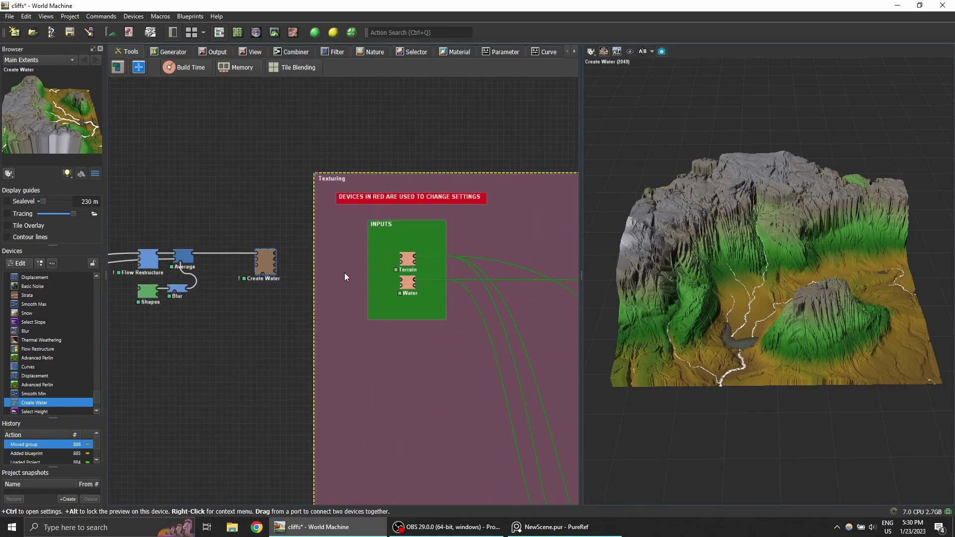
pyautogui.scroll(2, 344, 273)
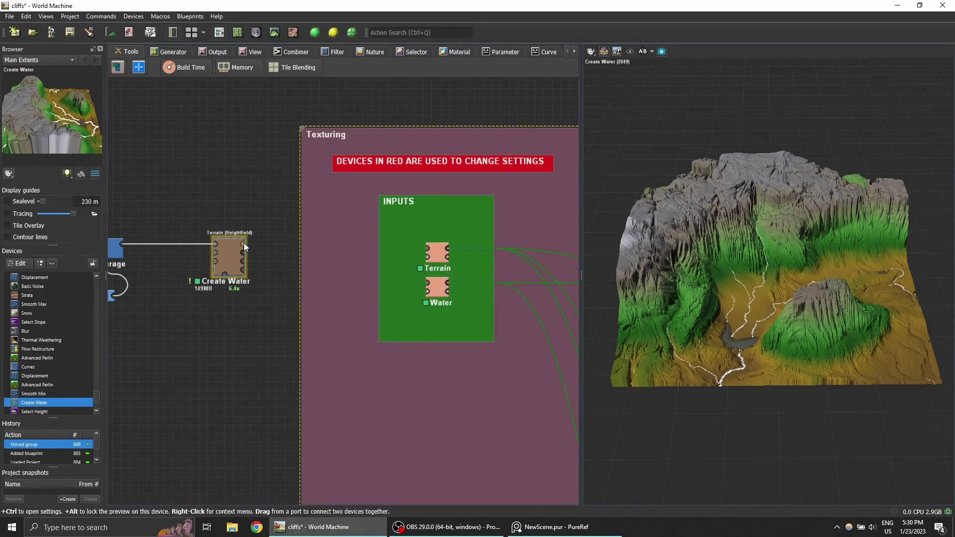
pyautogui.moveTo(243, 243); pyautogui.dragTo(429, 249)
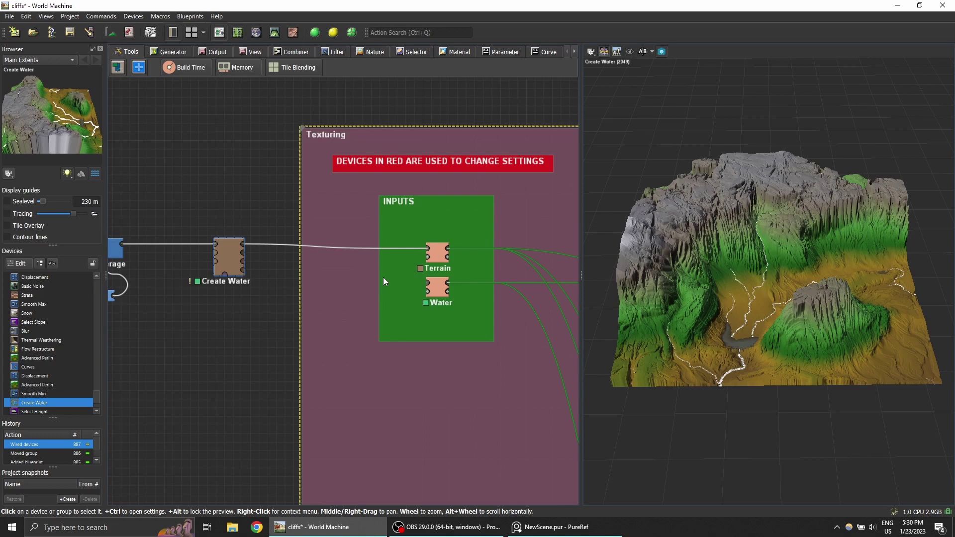
pyautogui.moveTo(240, 252); pyautogui.dragTo(429, 283)
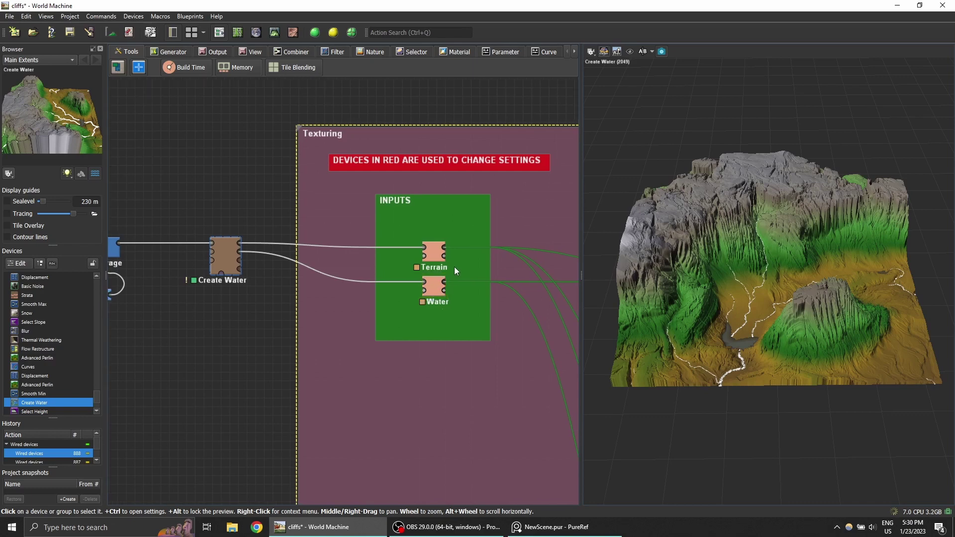
# Step: Look through the Texturing group's device network from its INPUTS box across to its OUTPUTS box
pyautogui.moveTo(455, 267); pyautogui.dragTo(381, 253, button='middle')
pyautogui.scroll(-3, 384, 248)
pyautogui.scroll(-5, 398, 240)
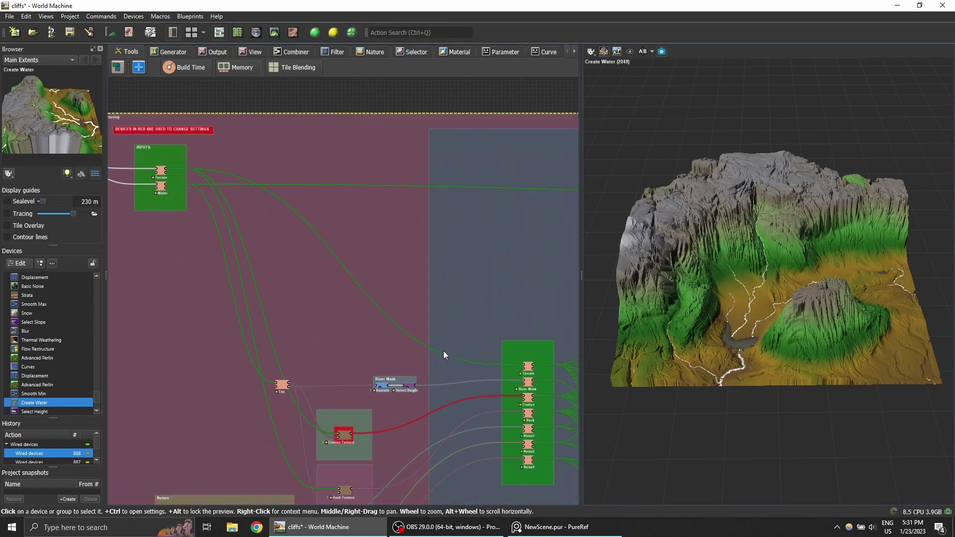
pyautogui.moveTo(443, 351); pyautogui.dragTo(477, 367, button='middle')
pyautogui.scroll(-2, 320, 312)
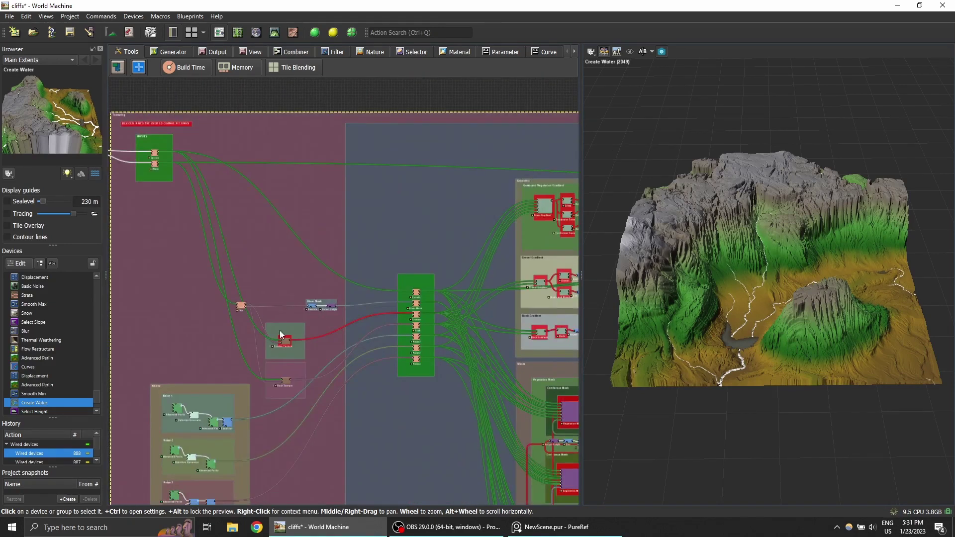
pyautogui.moveTo(261, 303); pyautogui.dragTo(114, 299, button='middle')
pyautogui.moveTo(493, 291); pyautogui.dragTo(436, 259, button='middle')
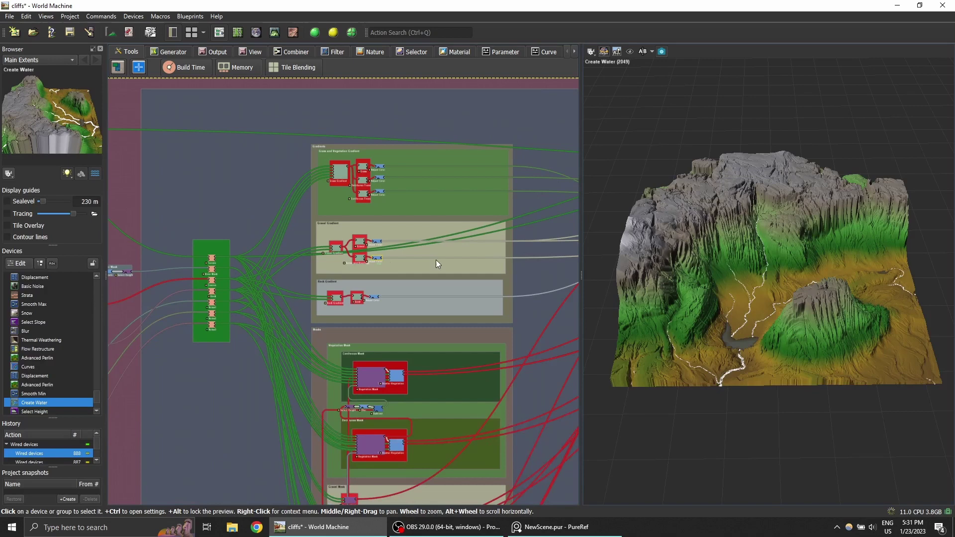
pyautogui.moveTo(496, 255); pyautogui.dragTo(277, 283, button='middle')
pyautogui.moveTo(362, 273); pyautogui.dragTo(218, 282, button='middle')
pyautogui.moveTo(505, 264); pyautogui.dragTo(249, 277, button='middle')
pyautogui.moveTo(421, 263); pyautogui.dragTo(312, 273, button='middle')
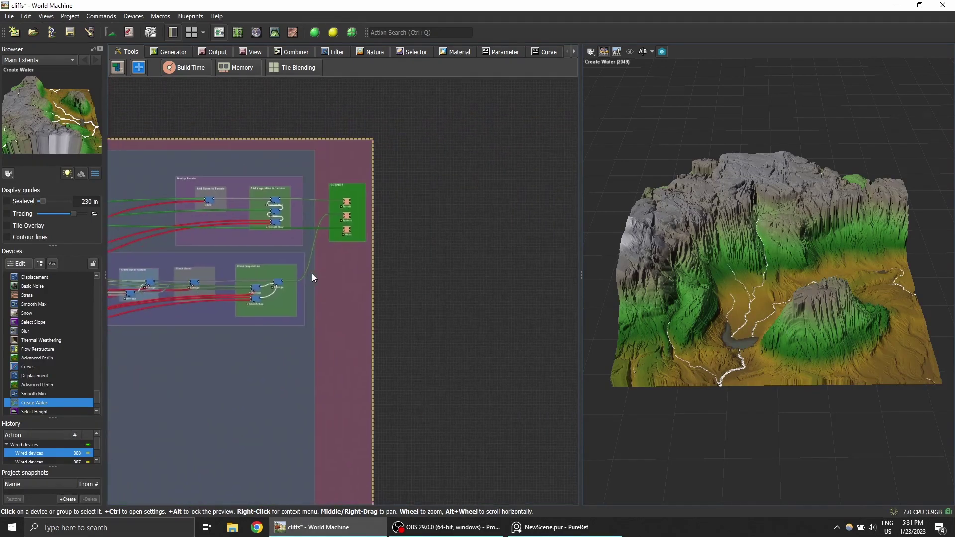
# Step: Add a Scene View device outside the Texturing group, fed by the Terrain output
pyautogui.scroll(5, 361, 195)
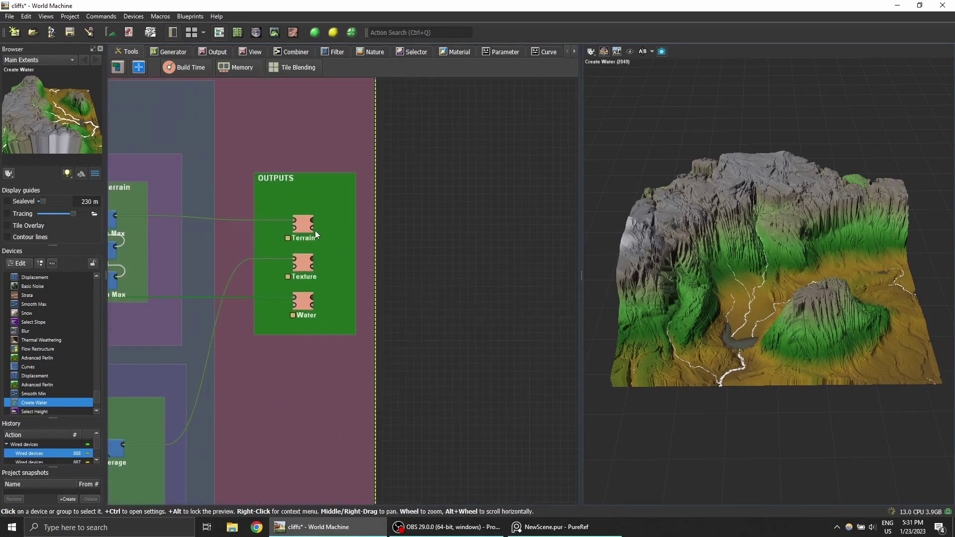
pyautogui.moveTo(312, 220); pyautogui.dragTo(500, 213)
pyautogui.write('scene')
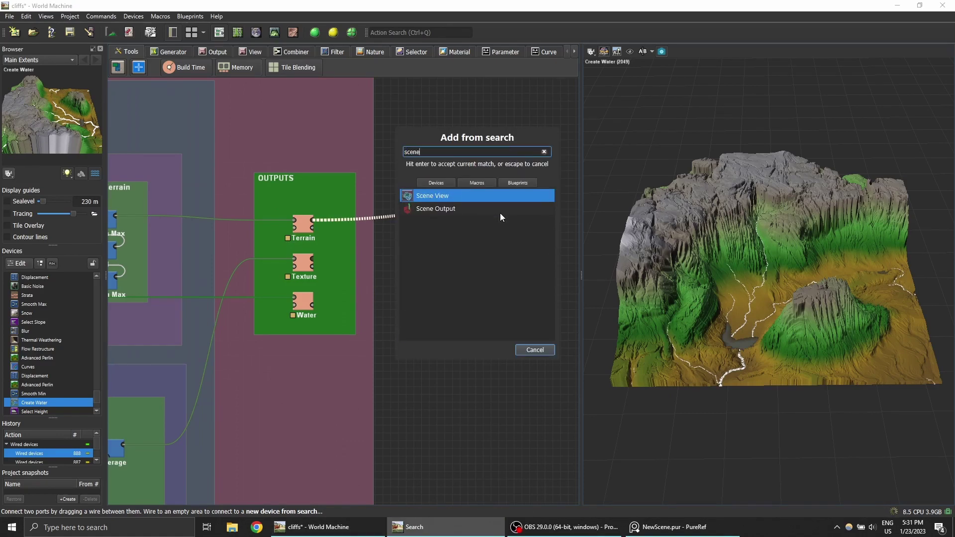
pyautogui.press('Return')
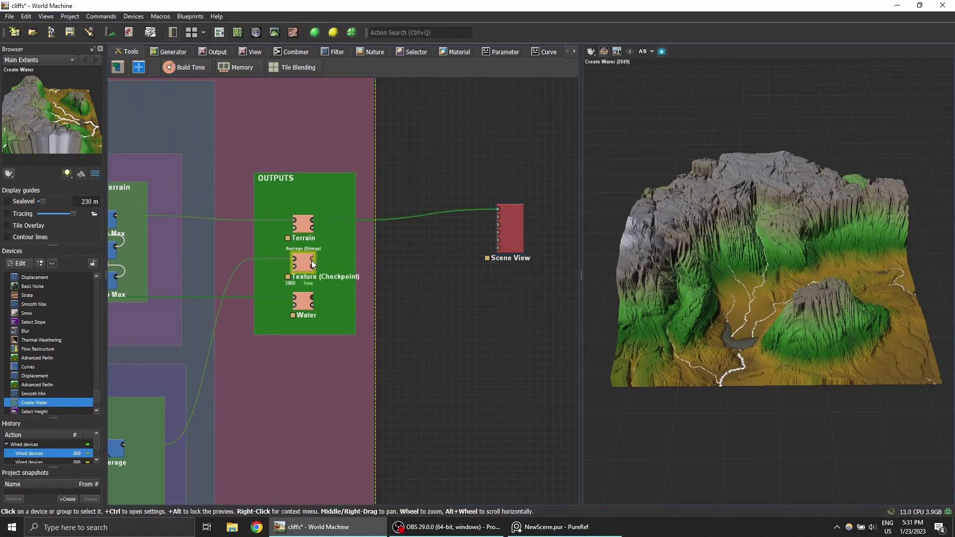
# Step: Wire the Texture output to Scene View's World Material input and the Water output to the input below it, and build the world
pyautogui.moveTo(312, 261); pyautogui.dragTo(498, 217)
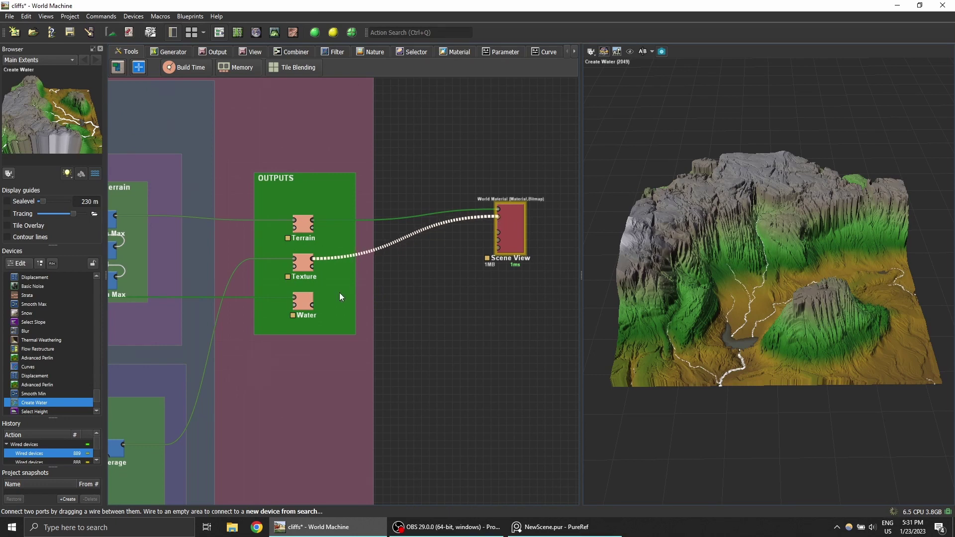
pyautogui.moveTo(313, 299); pyautogui.dragTo(499, 226)
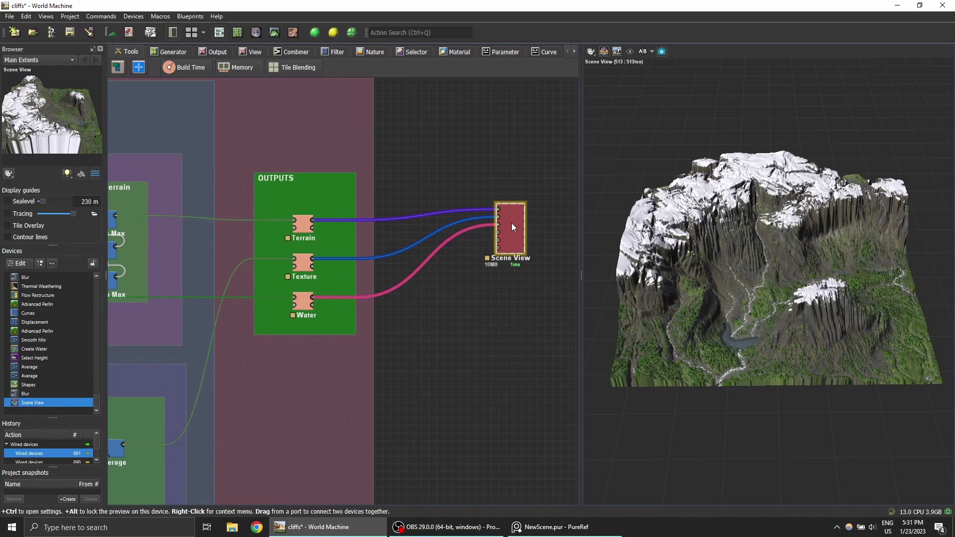
pyautogui.click(338, 36)
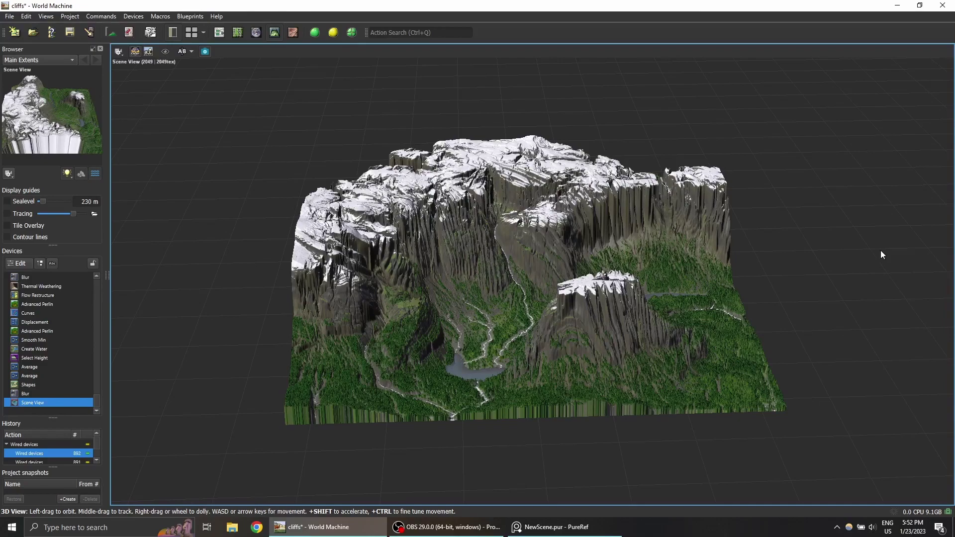
# Step: Inspect the textured scene up close around the trees, scree and riverbeds
pyautogui.moveTo(554, 275); pyautogui.dragTo(547, 340)
pyautogui.scroll(3, 551, 282)
pyautogui.scroll(4, 546, 330)
pyautogui.scroll(2, 551, 325)
pyautogui.scroll(10, 543, 299)
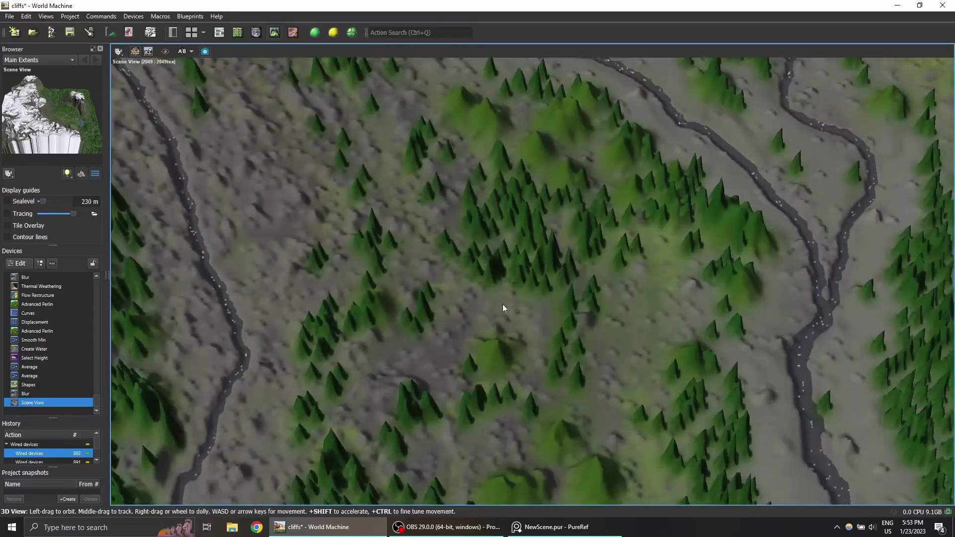
pyautogui.moveTo(502, 304); pyautogui.dragTo(449, 269)
pyautogui.scroll(-5, 502, 296)
pyautogui.scroll(3, 535, 281)
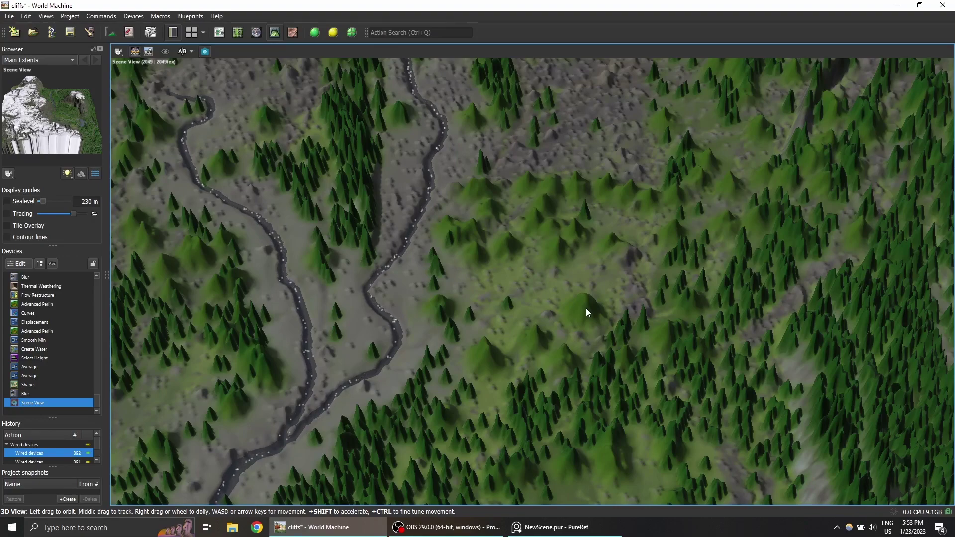
pyautogui.moveTo(586, 312); pyautogui.dragTo(671, 261)
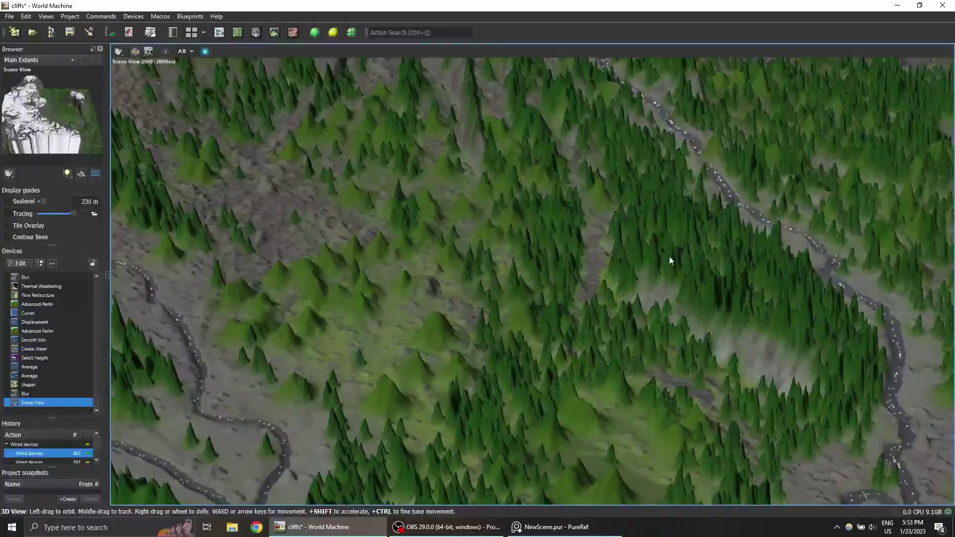
# Step: Examine the snow-capped cliffs, lake and central hill, and return to an overview of the whole terrain
pyautogui.scroll(-6, 611, 272)
pyautogui.moveTo(611, 273); pyautogui.dragTo(580, 299)
pyautogui.scroll(-4, 621, 294)
pyautogui.moveTo(652, 290); pyautogui.dragTo(630, 308)
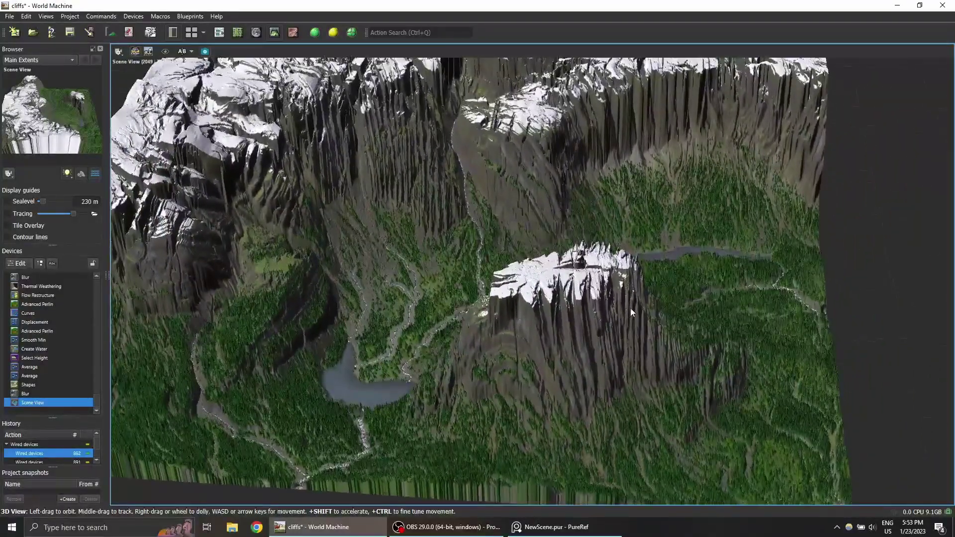
pyautogui.moveTo(527, 297); pyautogui.dragTo(497, 282)
pyautogui.scroll(4, 536, 290)
pyautogui.moveTo(497, 282)
pyautogui.mouseDown(button='middle')
pyautogui.moveTo(537, 289)
pyautogui.moveTo(507, 283)
pyautogui.mouseUp(button='middle')
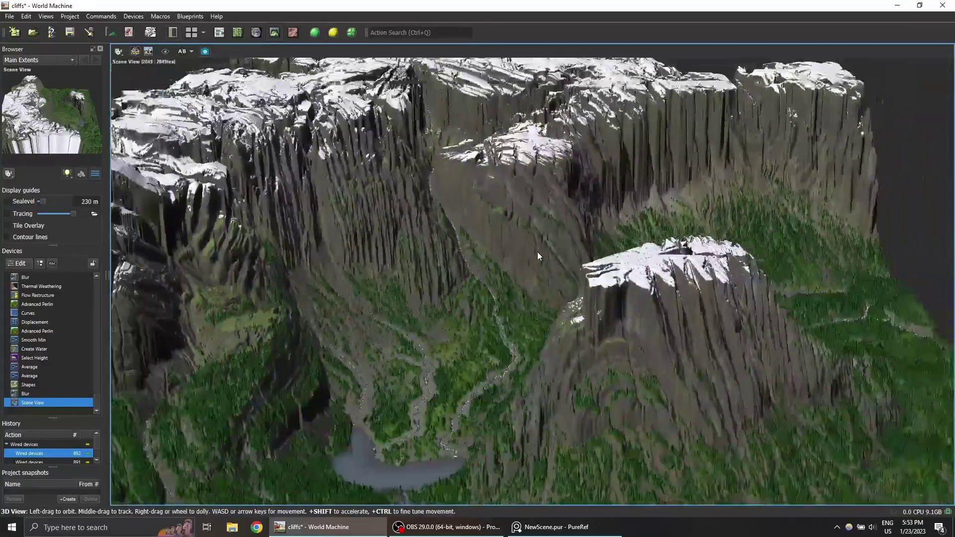
pyautogui.scroll(-6, 537, 252)
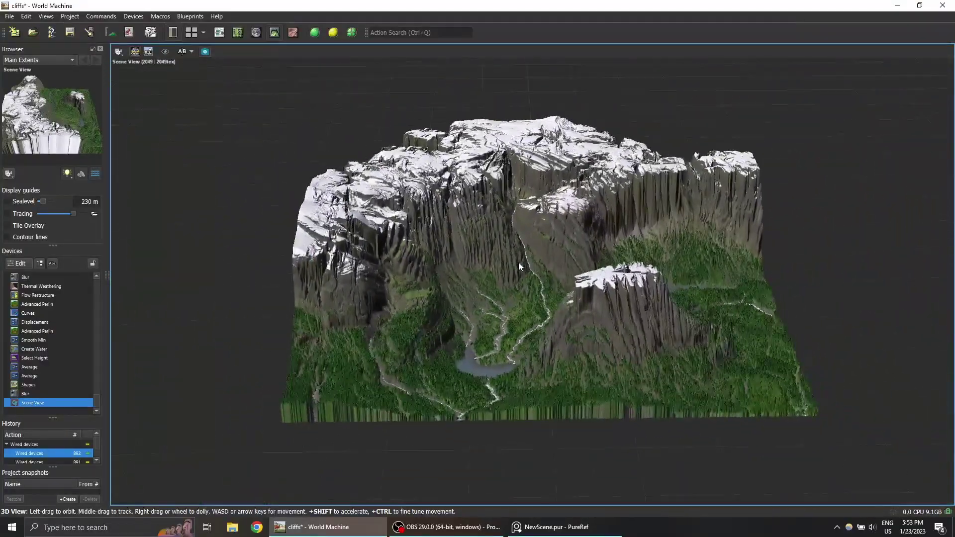
# Step: Return to the device network and trace the Texturing group from its outputs back to its inputs
pyautogui.press('space')
pyautogui.scroll(-3, 426, 236)
pyautogui.moveTo(426, 237); pyautogui.dragTo(504, 245, button='middle')
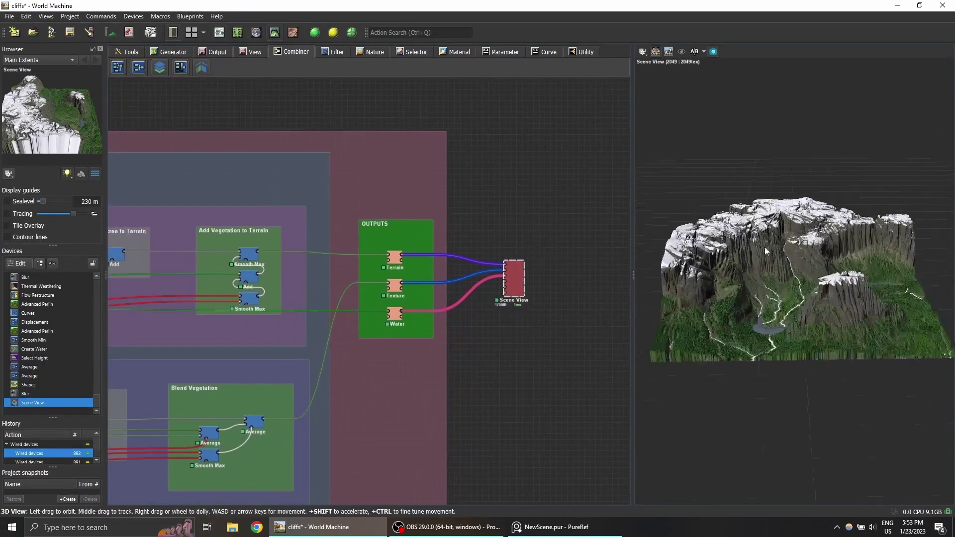
pyautogui.scroll(5, 768, 248)
pyautogui.scroll(-3, 378, 264)
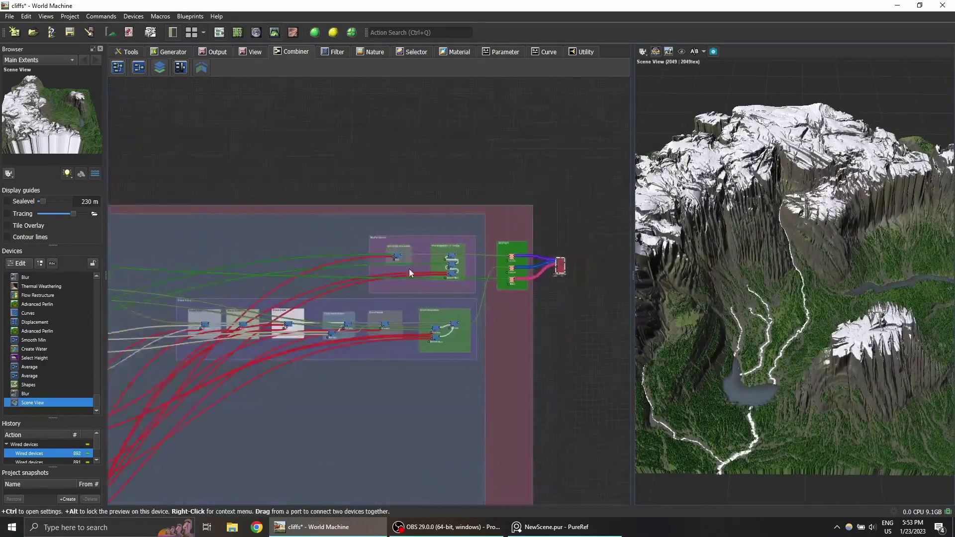
pyautogui.moveTo(409, 269); pyautogui.dragTo(587, 259, button='middle')
pyautogui.moveTo(222, 294); pyautogui.dragTo(487, 283, button='middle')
pyautogui.moveTo(278, 304); pyautogui.dragTo(533, 285, button='middle')
pyautogui.moveTo(314, 326); pyautogui.dragTo(400, 326, button='middle')
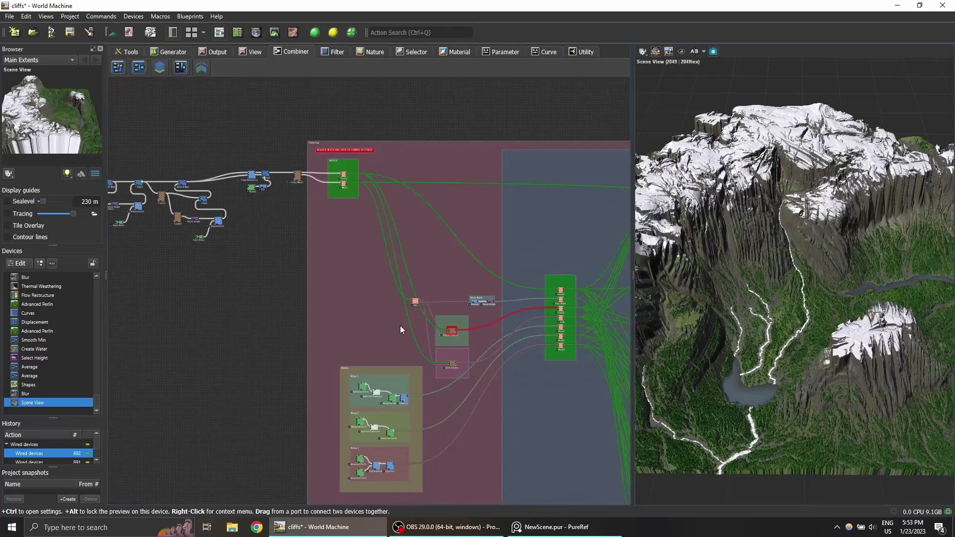
# Step: Preview the Erosion Texture and Rock Texture macros and examine their patterns on the terrain
pyautogui.scroll(6, 358, 268)
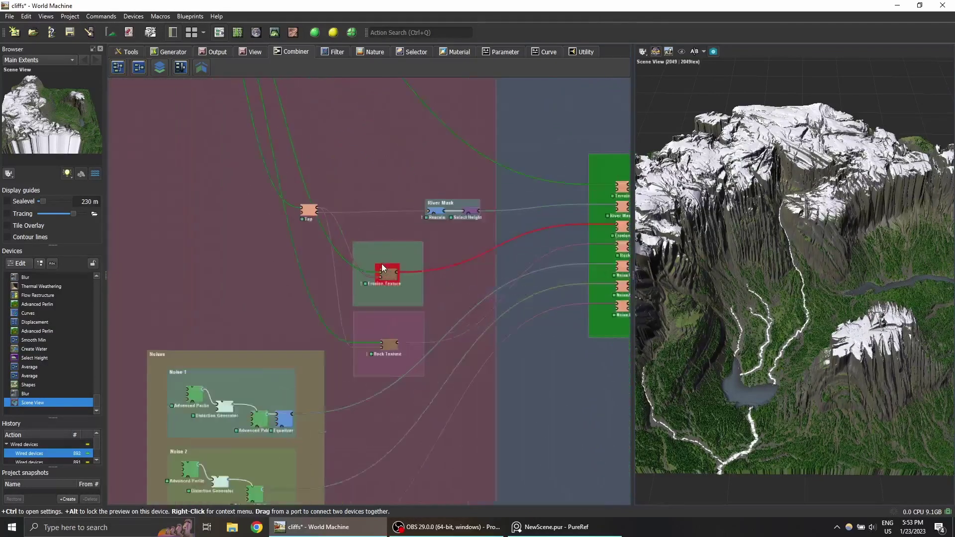
pyautogui.scroll(2, 381, 267)
pyautogui.click(392, 278)
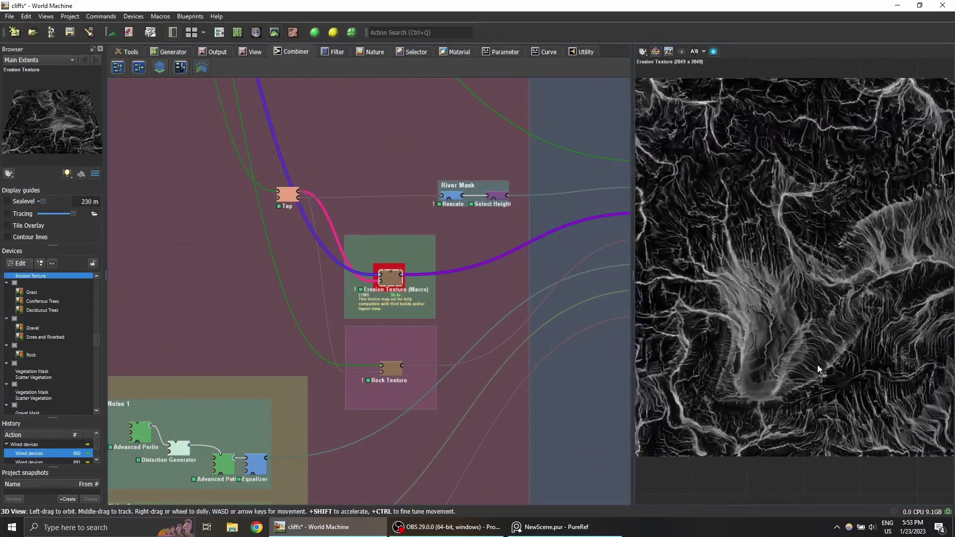
pyautogui.moveTo(810, 348); pyautogui.dragTo(788, 345)
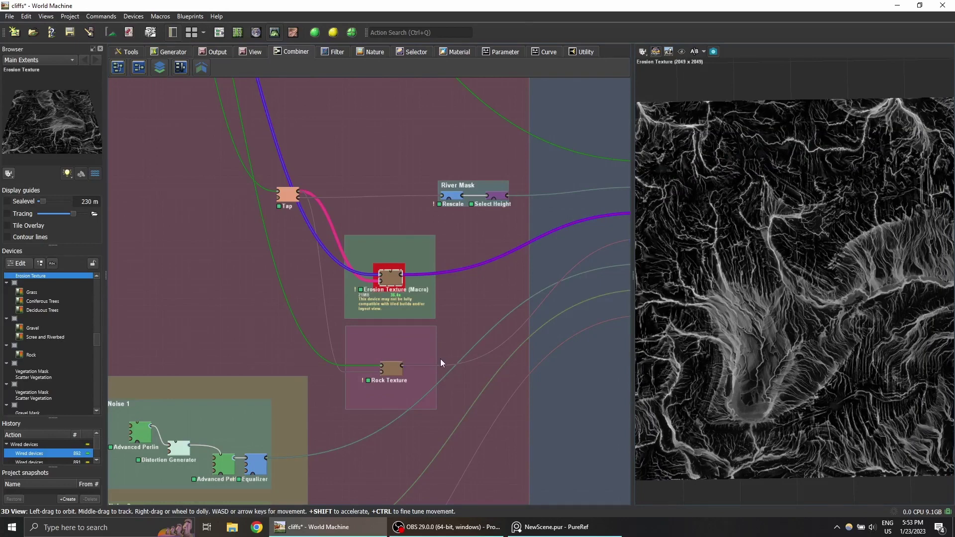
pyautogui.click(388, 368)
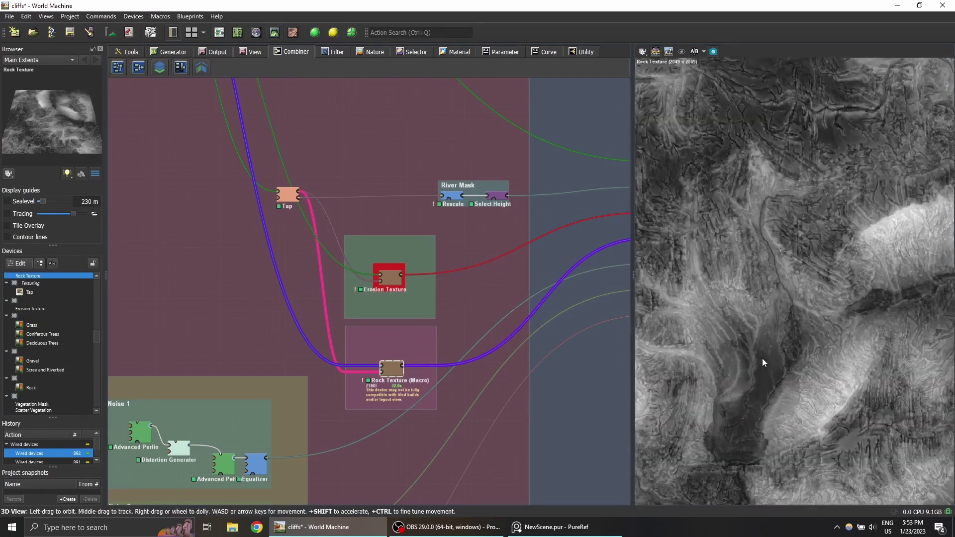
pyautogui.scroll(-1, 445, 341)
# Step: Preview the Grass Gradient, Gravel Gradient and Rock Gradient macros in the Gradients group
pyautogui.moveTo(515, 339); pyautogui.dragTo(313, 329, button='middle')
pyautogui.scroll(-3, 392, 348)
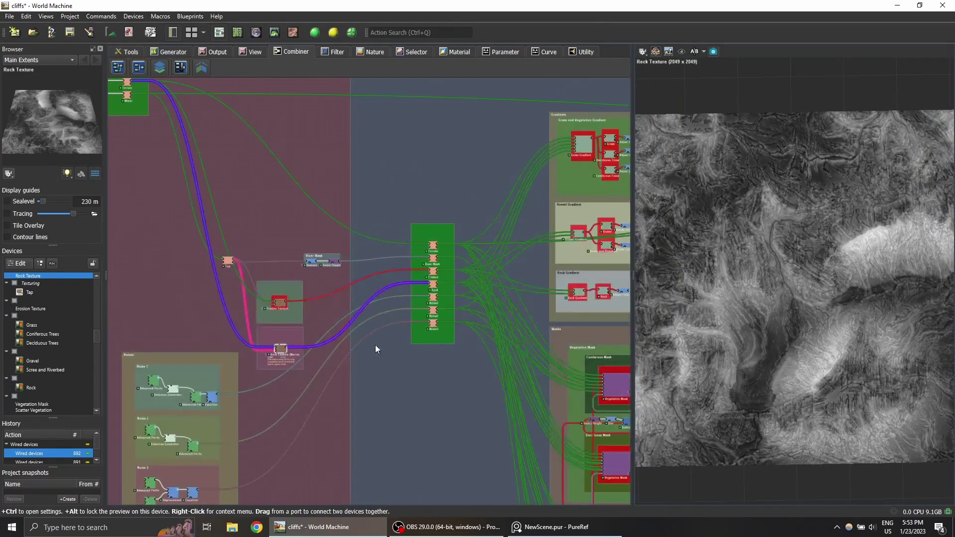
pyautogui.scroll(2, 375, 345)
pyautogui.moveTo(354, 293); pyautogui.dragTo(415, 290, button='middle')
pyautogui.scroll(-2, 434, 264)
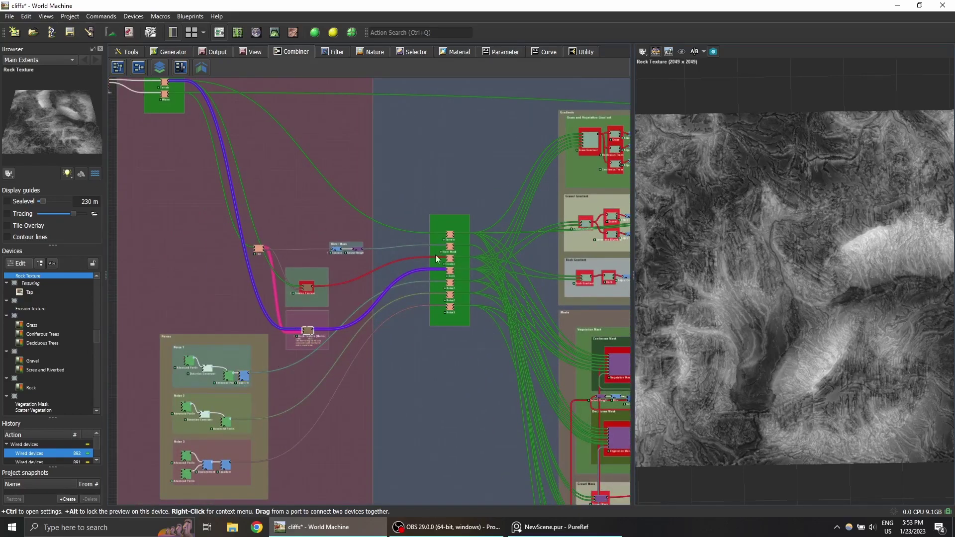
pyautogui.moveTo(599, 144); pyautogui.dragTo(374, 245, button='middle')
pyautogui.scroll(3, 374, 245)
pyautogui.click(364, 234)
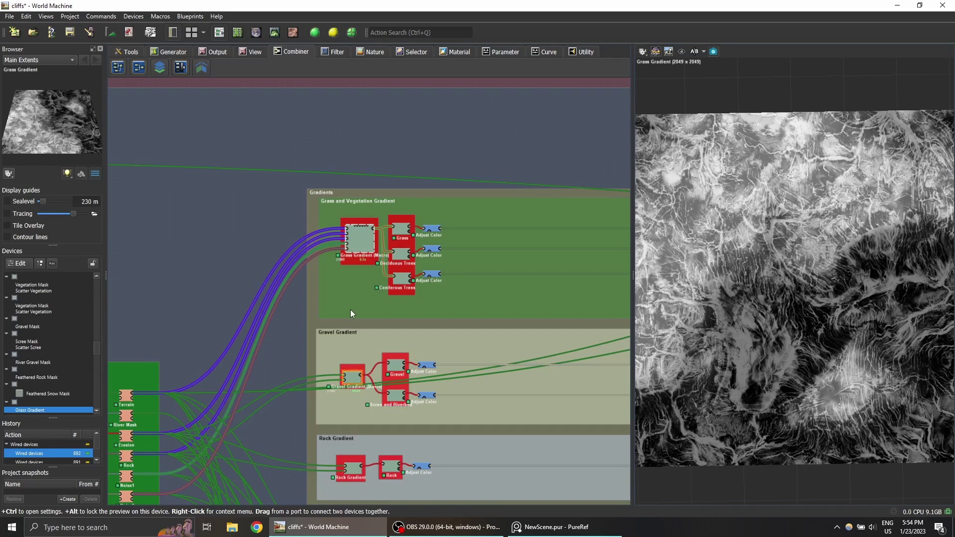
pyautogui.moveTo(351, 309); pyautogui.dragTo(343, 265, button='middle')
pyautogui.click(347, 342)
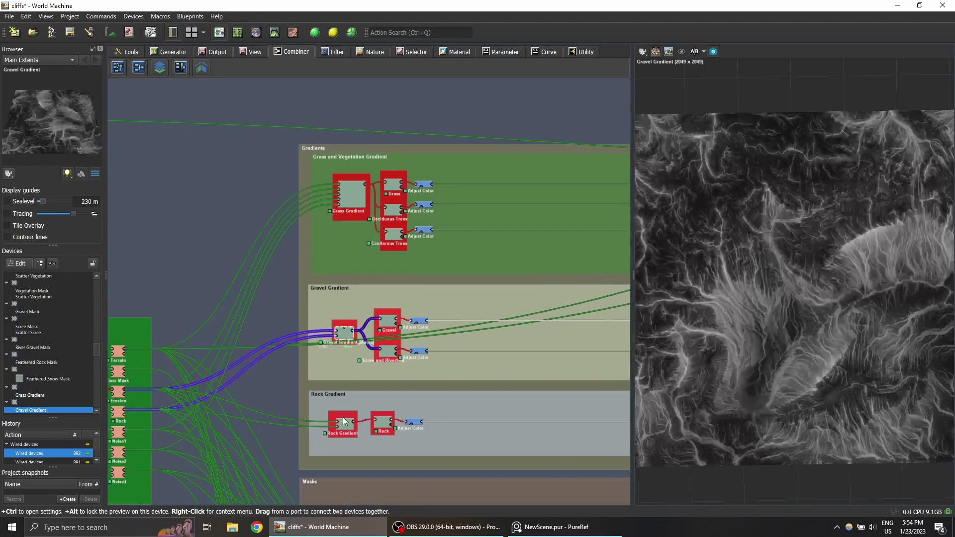
pyautogui.click(346, 427)
# Step: Preview the Grass colorizer, review its colour gradient in the device properties, and close them without changes
pyautogui.scroll(3, 371, 341)
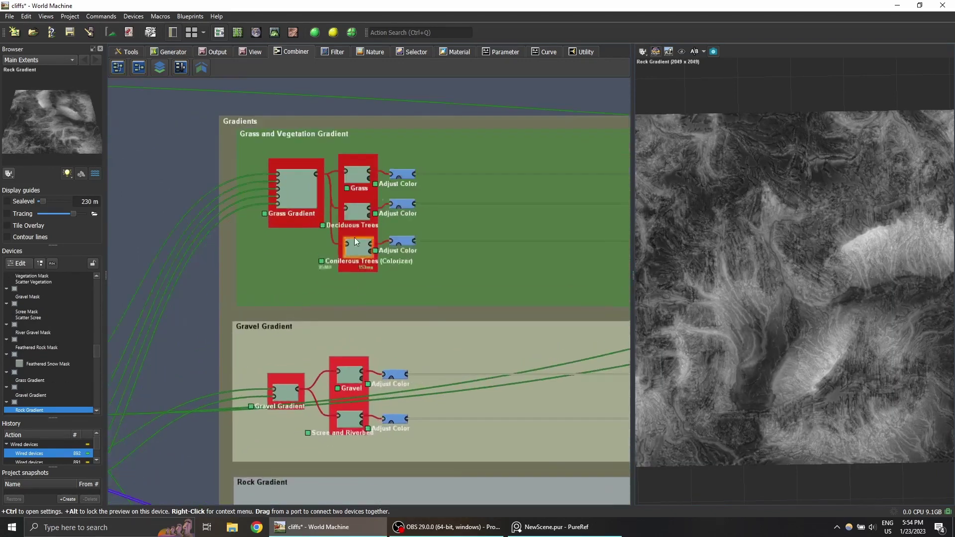
pyautogui.click(356, 177)
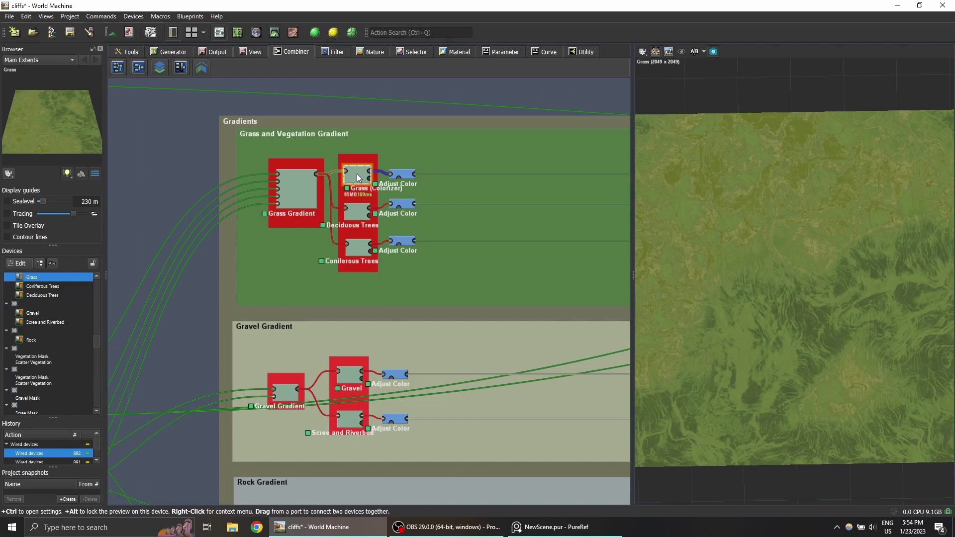
pyautogui.doubleClick(357, 174)
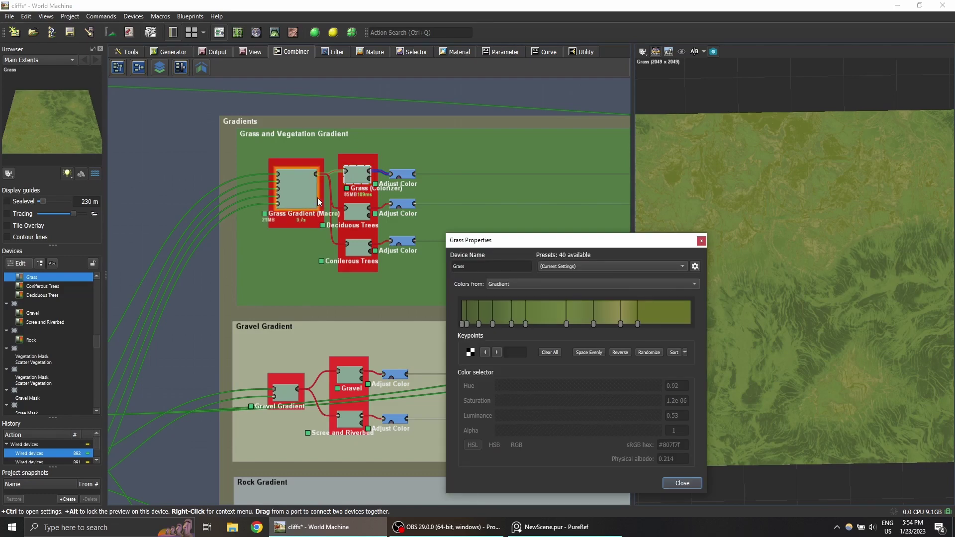
pyautogui.moveTo(492, 241); pyautogui.dragTo(372, 194)
pyautogui.scroll(-3, 798, 290)
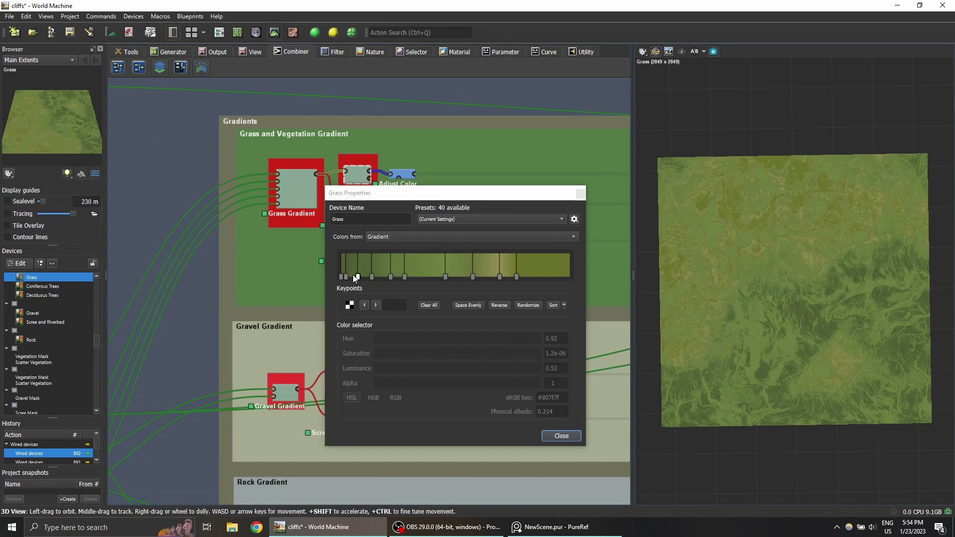
pyautogui.click(579, 195)
# Step: Preview the coniferous and deciduous Vegetation Mask macros and the Gravel Mask in the Masks group
pyautogui.scroll(-4, 484, 231)
pyautogui.moveTo(490, 269); pyautogui.dragTo(371, 281, button='middle')
pyautogui.moveTo(389, 359); pyautogui.dragTo(464, 269, button='middle')
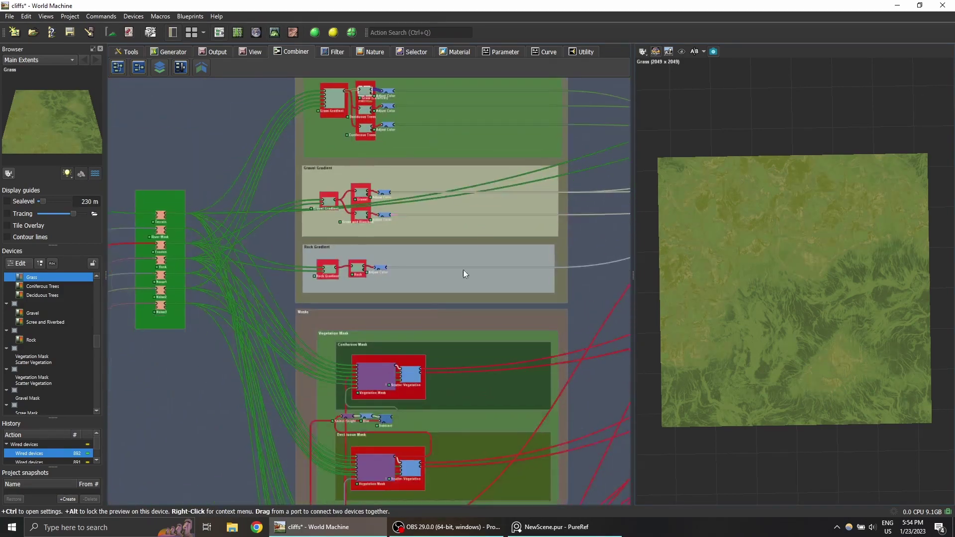
pyautogui.moveTo(399, 414); pyautogui.dragTo(413, 203, button='middle')
pyautogui.scroll(2, 374, 327)
pyautogui.moveTo(370, 247); pyautogui.dragTo(371, 279, button='middle')
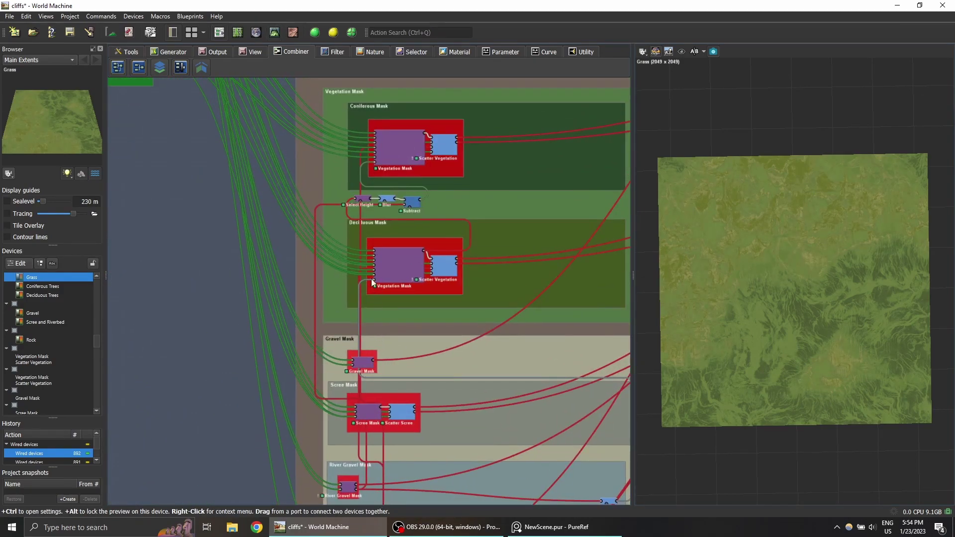
pyautogui.click(397, 141)
pyautogui.click(414, 256)
pyautogui.moveTo(362, 371); pyautogui.dragTo(367, 315, button='middle')
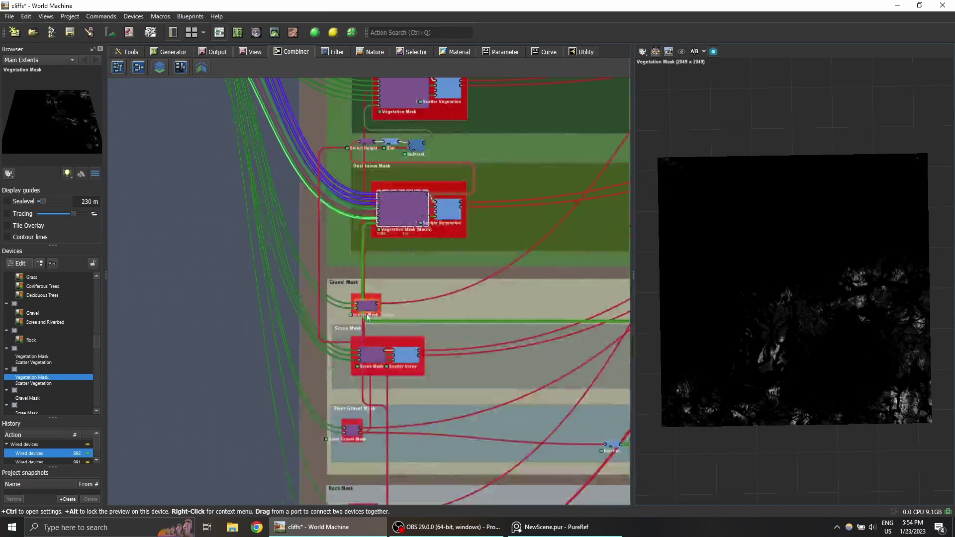
pyautogui.click(370, 307)
pyautogui.moveTo(423, 353); pyautogui.dragTo(411, 285, button='middle')
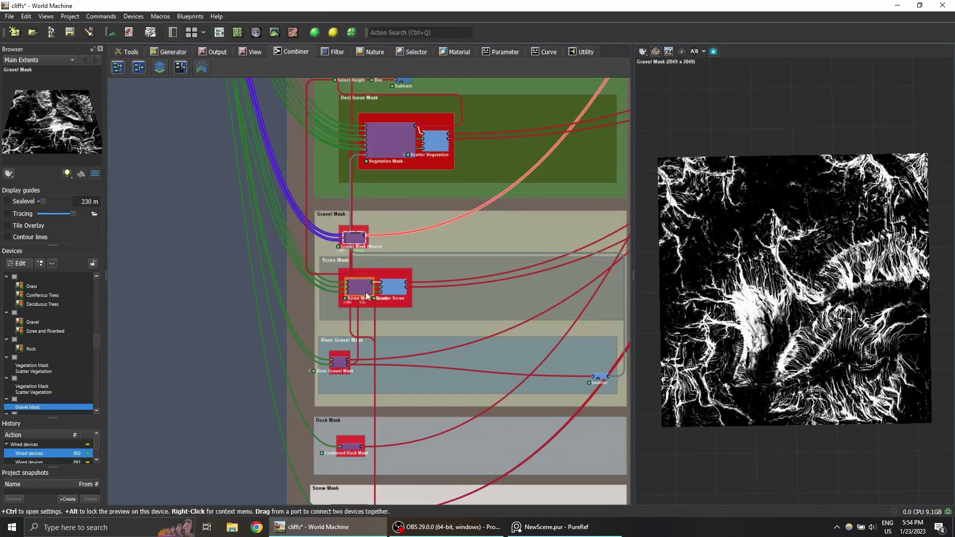
# Step: Preview the Scatter Scree, River Gravel Mask, Feathered Rock Mask and Feathered Snow Mask macros in the Masks group
pyautogui.click(366, 291)
pyautogui.click(341, 360)
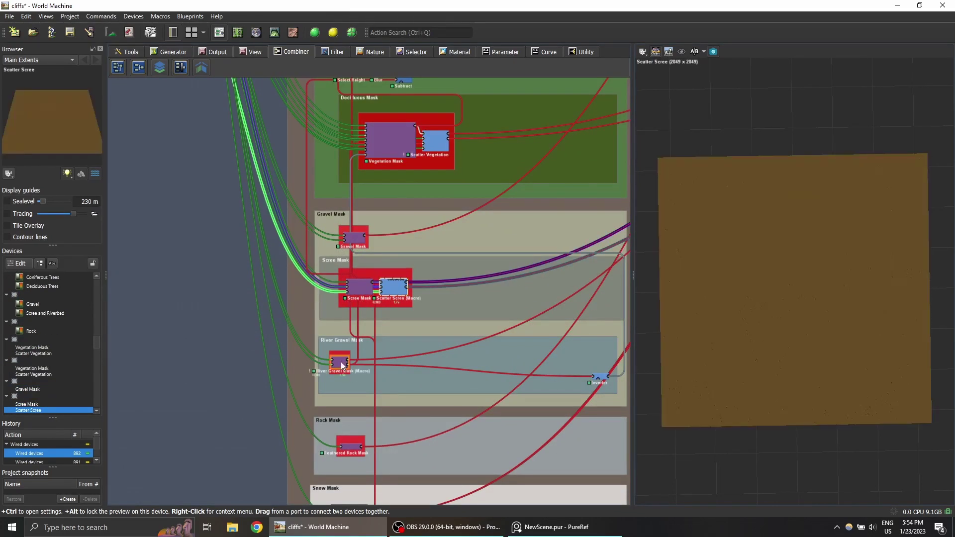
pyautogui.moveTo(371, 388); pyautogui.dragTo(347, 298, button='right')
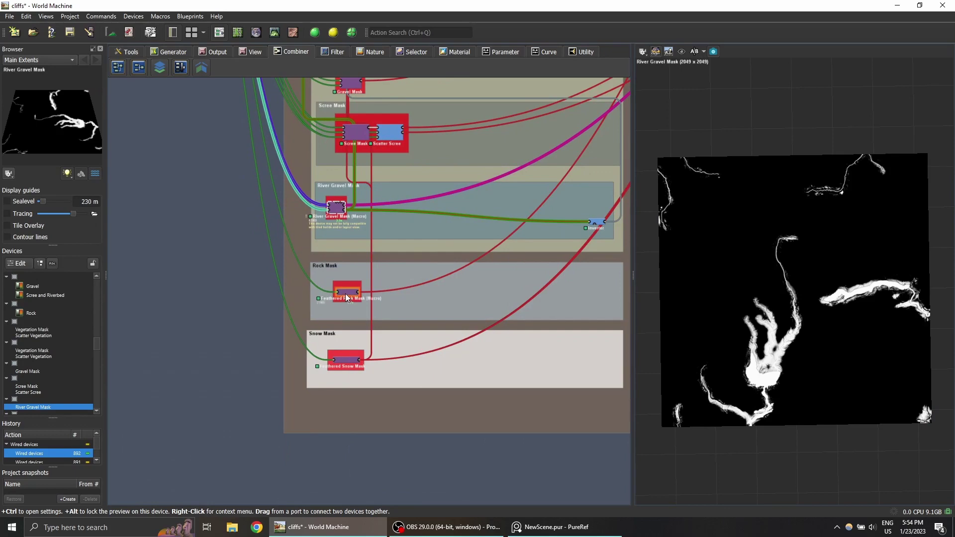
pyautogui.click(346, 293)
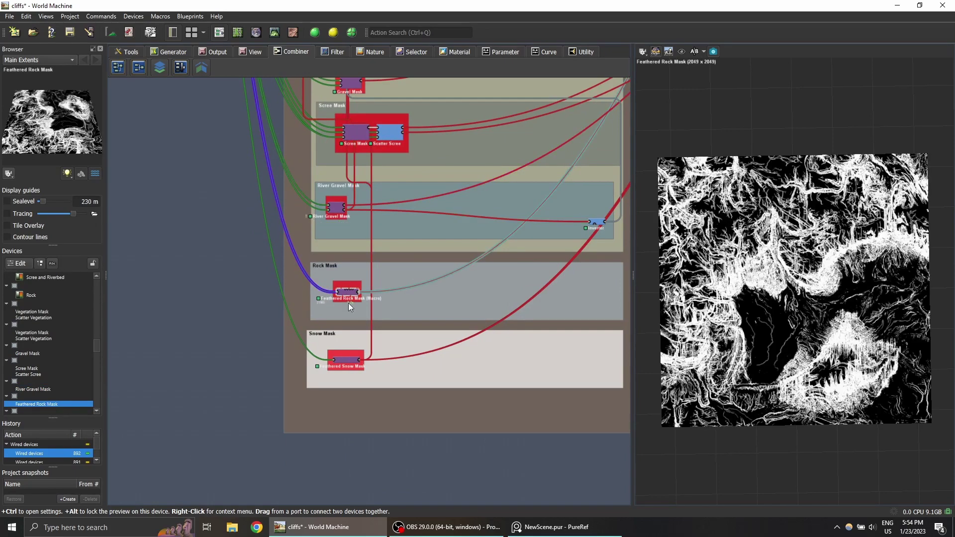
pyautogui.click(347, 362)
# Step: Preview the Add combiner in the Add Scree to Terrain group and the final Scene View device
pyautogui.moveTo(394, 298); pyautogui.dragTo(337, 348, button='right')
pyautogui.scroll(-3, 337, 347)
pyautogui.moveTo(441, 218); pyautogui.dragTo(293, 358, button='right')
pyautogui.moveTo(583, 159); pyautogui.dragTo(209, 343, button='right')
pyautogui.scroll(2, 367, 278)
pyautogui.scroll(2, 321, 300)
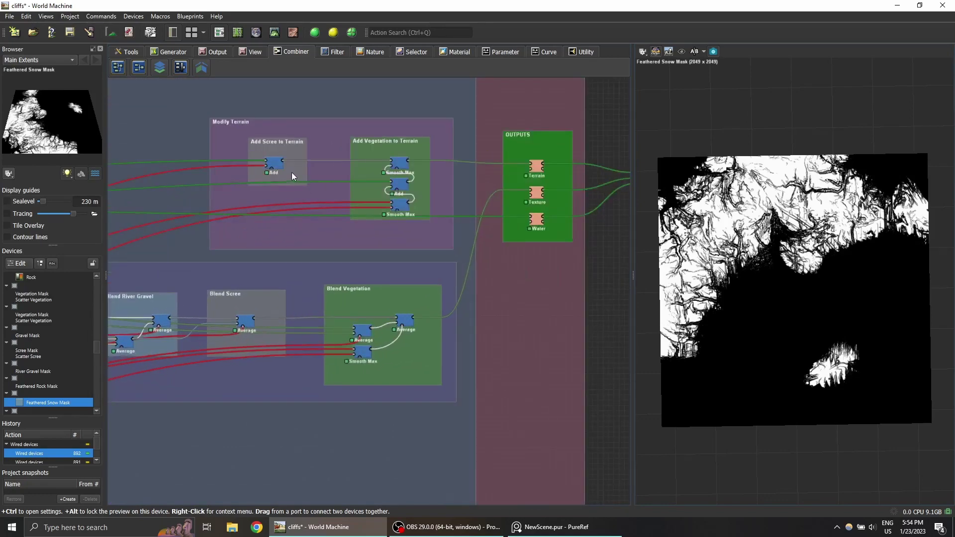
pyautogui.click(277, 164)
pyautogui.moveTo(597, 181); pyautogui.dragTo(499, 184, button='right')
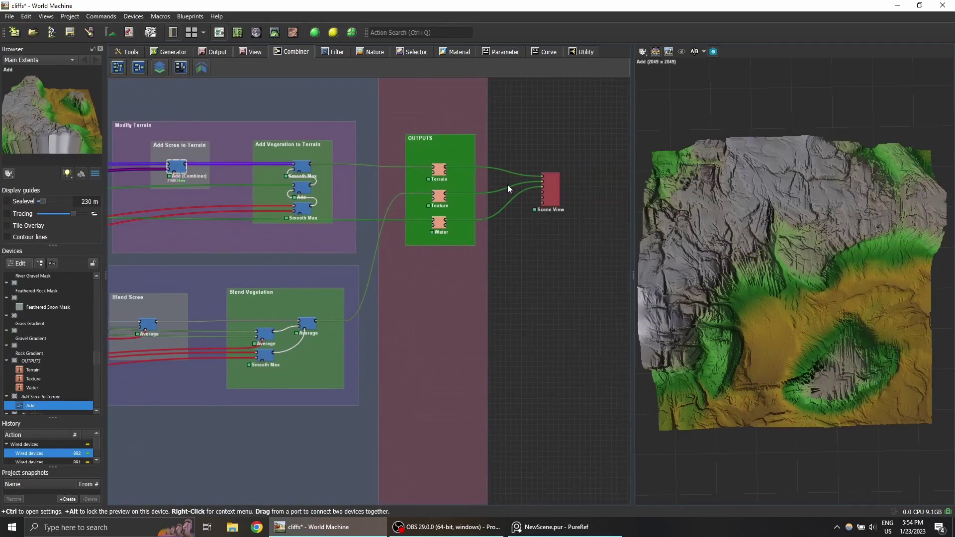
pyautogui.click(544, 189)
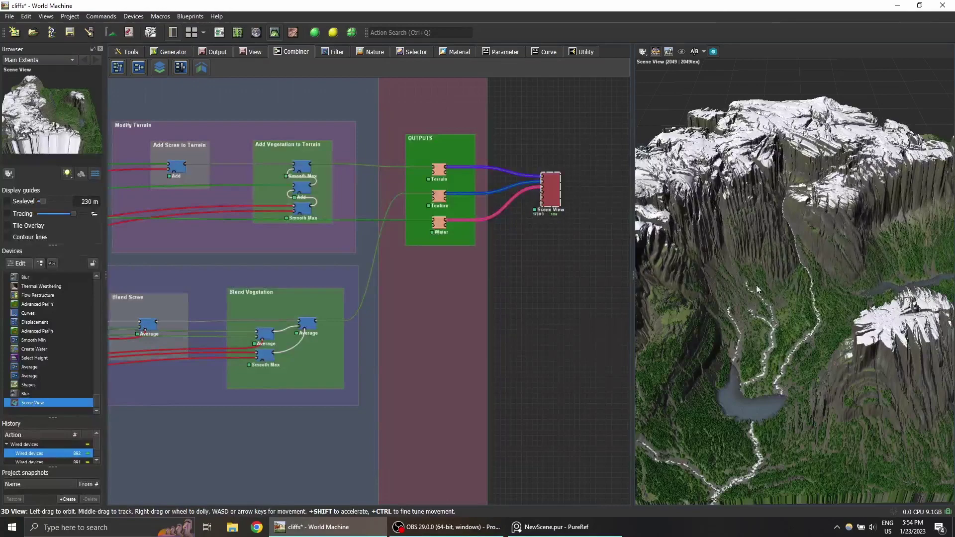
# Step: Nudge the Scene View device beside the OUTPUTS group and lock the preview on it
pyautogui.scroll(-3, 347, 315)
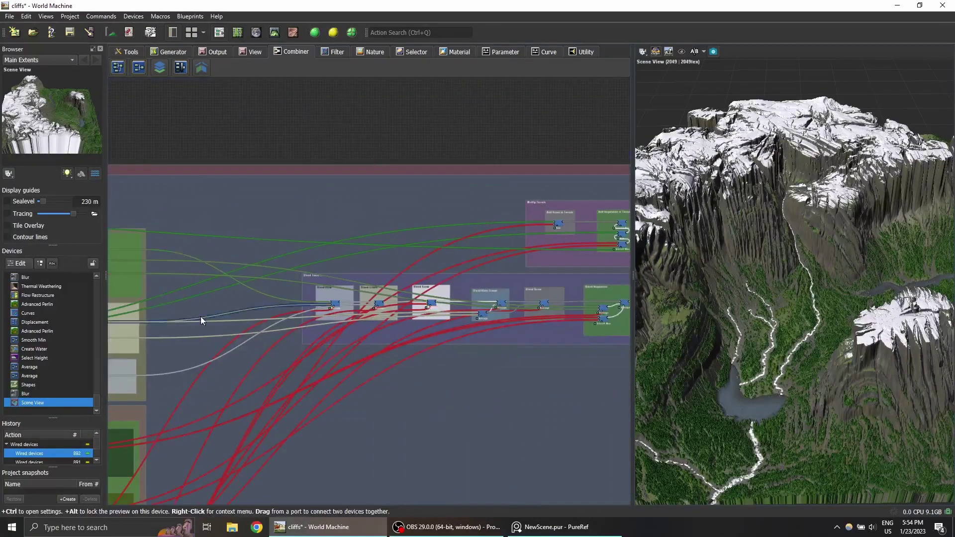
pyautogui.moveTo(264, 313); pyautogui.dragTo(145, 312, button='right')
pyautogui.moveTo(617, 276); pyautogui.dragTo(315, 291, button='right')
pyautogui.scroll(2, 444, 249)
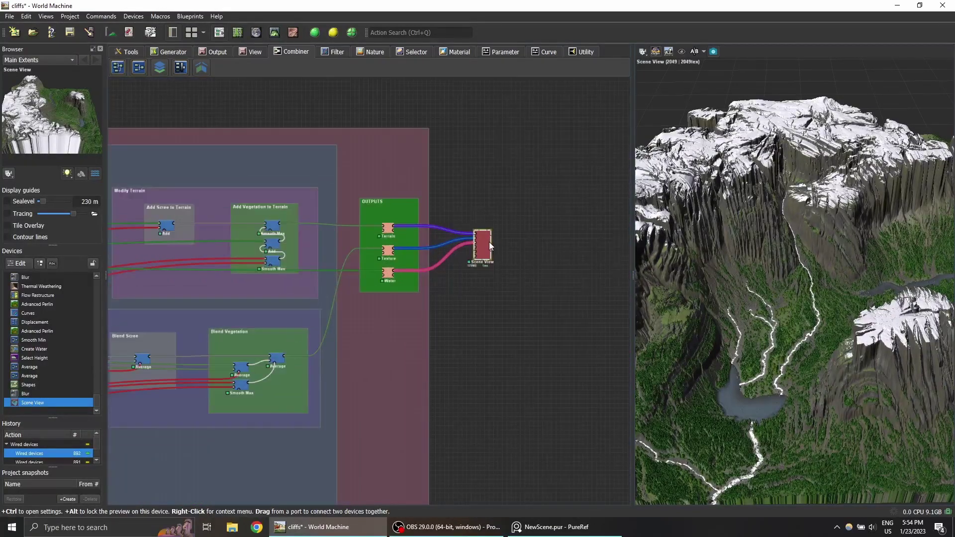
pyautogui.moveTo(489, 244); pyautogui.dragTo(497, 232)
pyautogui.keyDown('alt'); pyautogui.click(497, 231); pyautogui.keyUp('alt')
# Step: Examine the Grass and Vegetation Gradient colorizers and compare them with the textured mountains in the locked scene preview
pyautogui.scroll(-2, 423, 271)
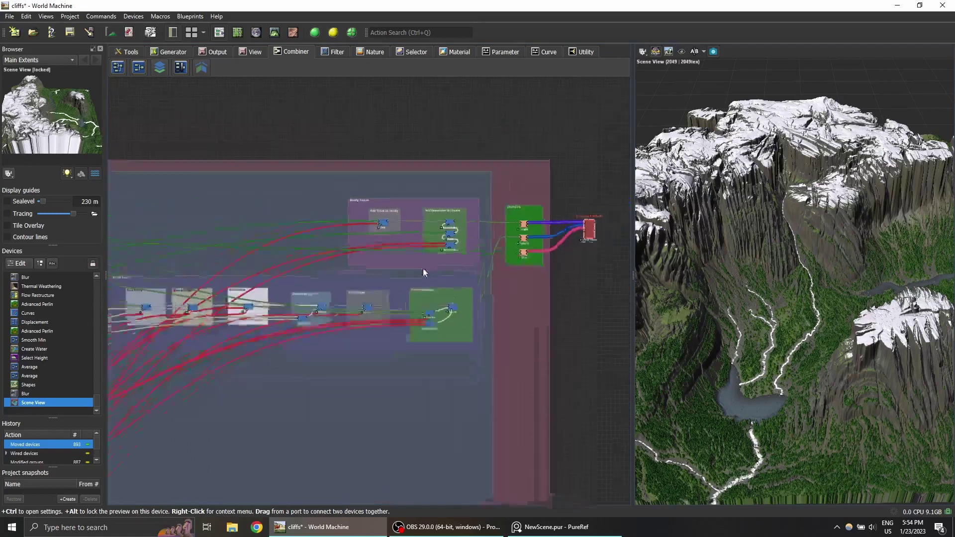
pyautogui.scroll(3, 362, 307)
pyautogui.scroll(2, 340, 282)
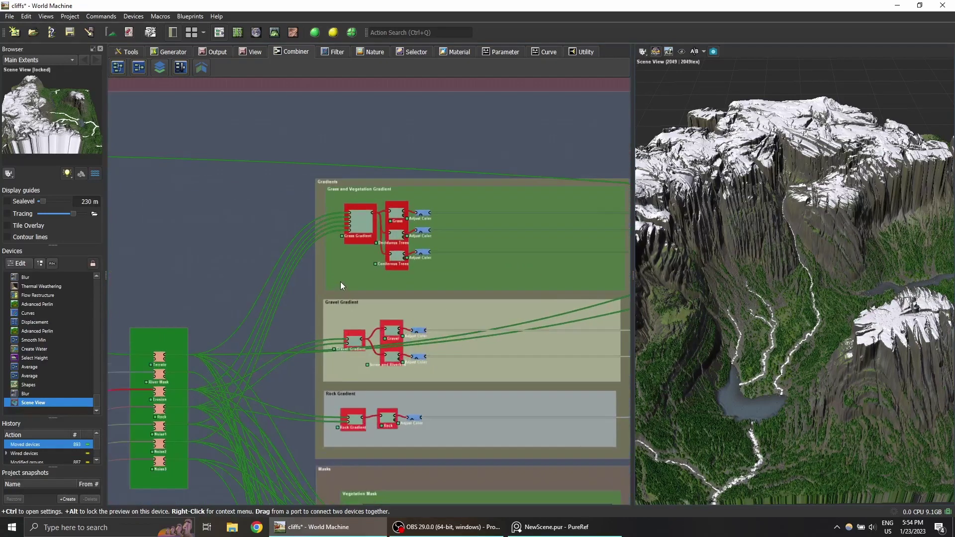
pyautogui.scroll(2, 402, 225)
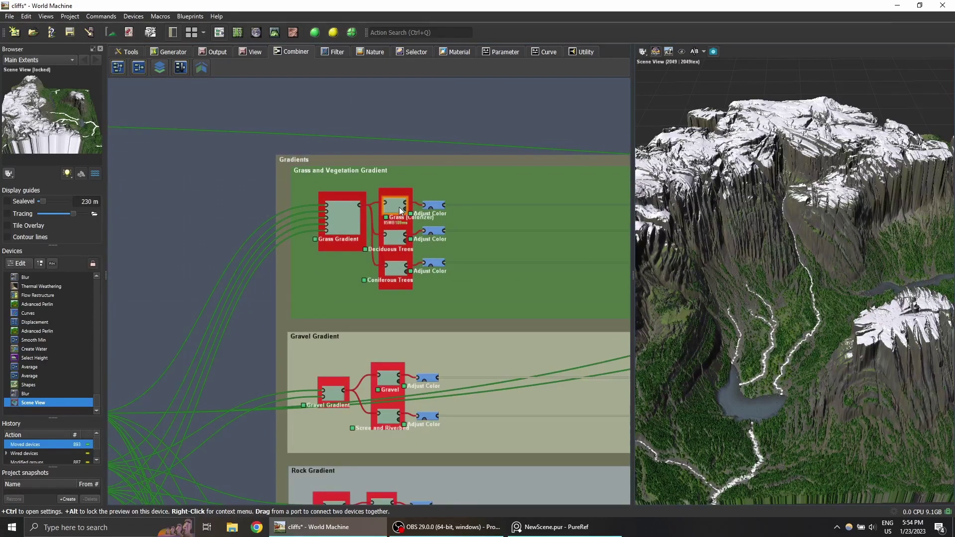
pyautogui.moveTo(816, 319); pyautogui.dragTo(786, 245)
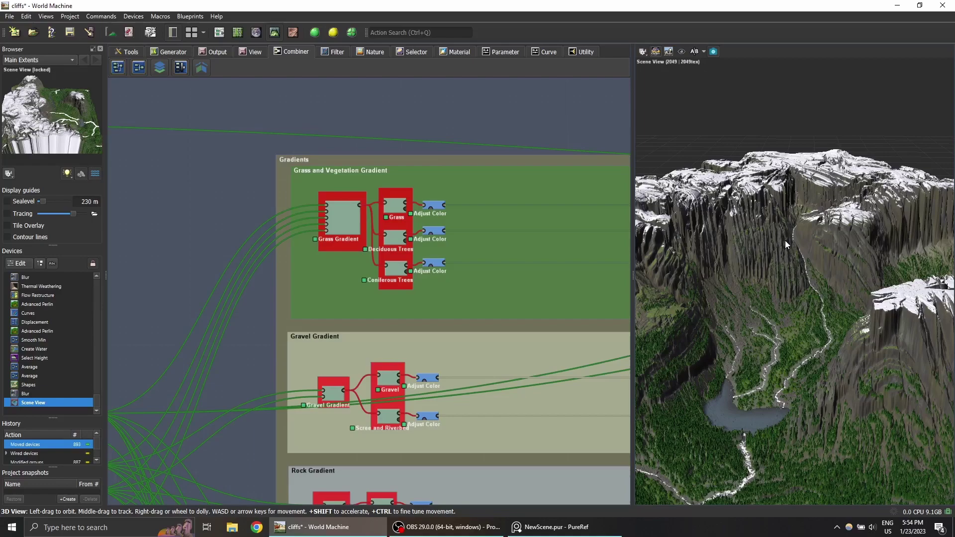
# Step: Switch to PureRef, review the mountain reference photos and capture a thin strip of the grey cliff rock
pyautogui.click(559, 523)
pyautogui.scroll(-5, 490, 316)
pyautogui.moveTo(470, 274); pyautogui.dragTo(478, 318, button='middle')
pyautogui.scroll(2, 478, 318)
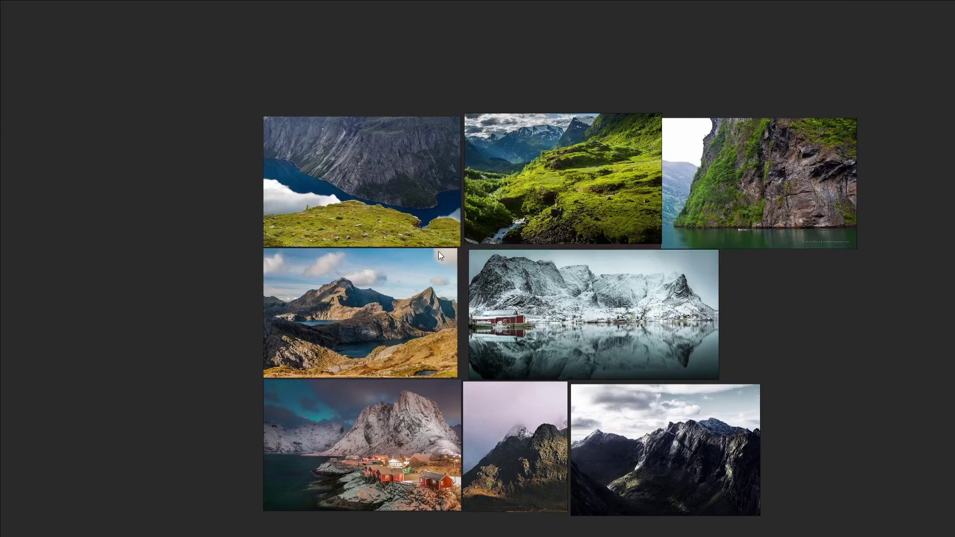
pyautogui.moveTo(437, 243); pyautogui.dragTo(468, 295, button='middle')
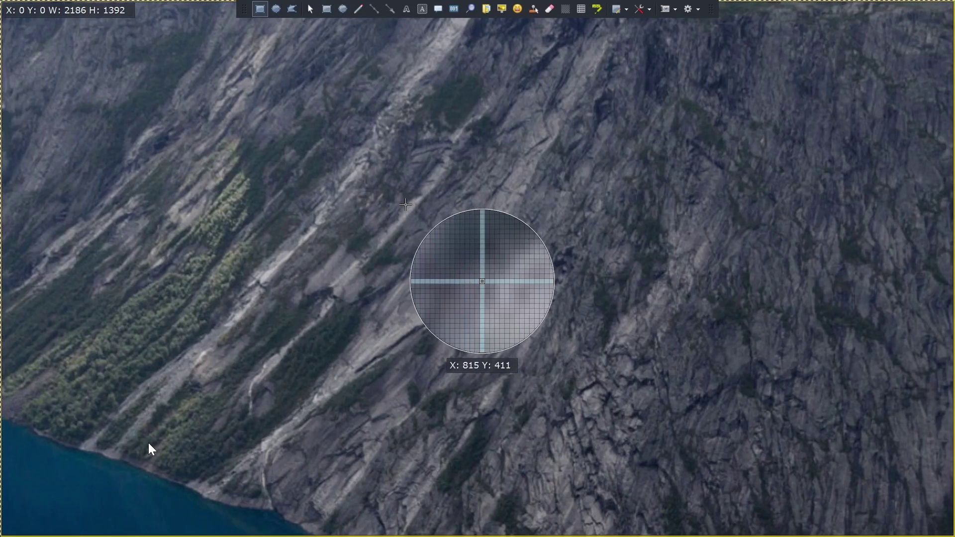
pyautogui.moveTo(406, 205); pyautogui.dragTo(517, 218)
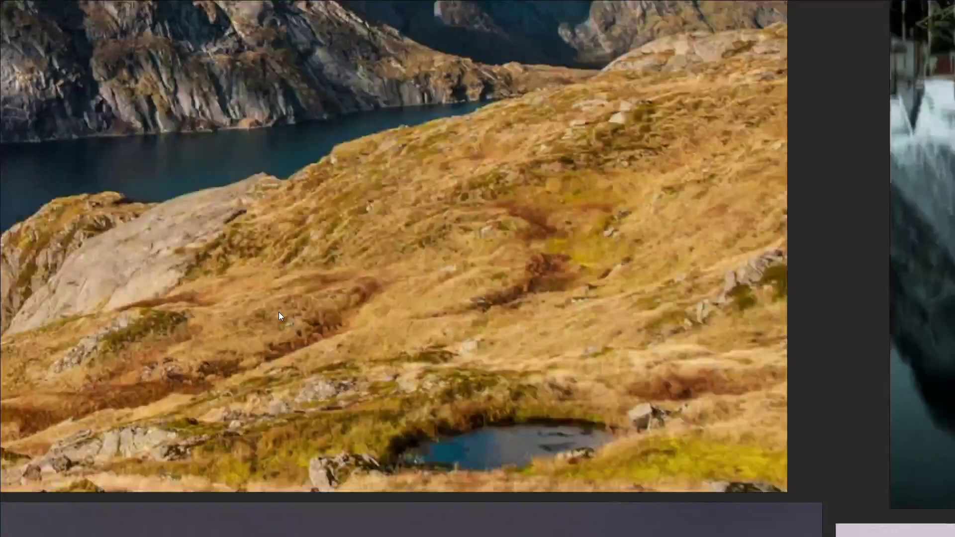
# Step: Capture a small strip of the dry golden grass from the reference photo and return to World Machine
pyautogui.press('ctrl+Print')
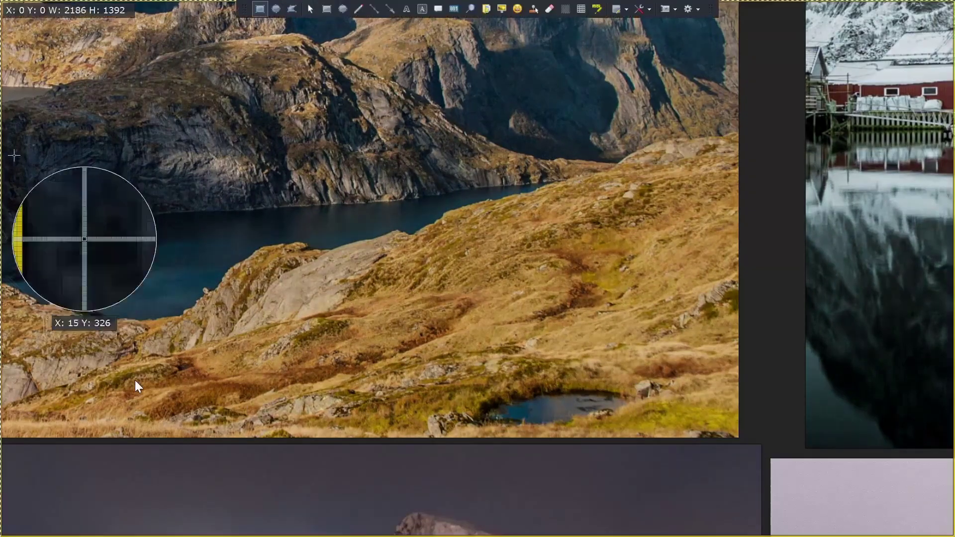
pyautogui.moveTo(412, 245)
pyautogui.mouseDown()
pyautogui.moveTo(661, 272)
pyautogui.moveTo(700, 302)
pyautogui.moveTo(694, 252)
pyautogui.moveTo(423, 257)
pyautogui.moveTo(417, 248)
pyautogui.mouseUp()
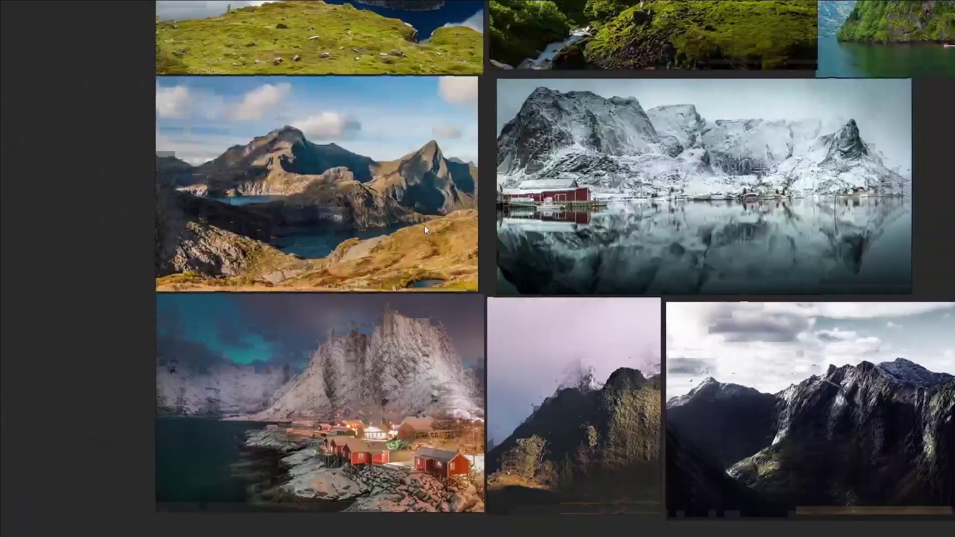
pyautogui.hotkey('alt', 'Tab')
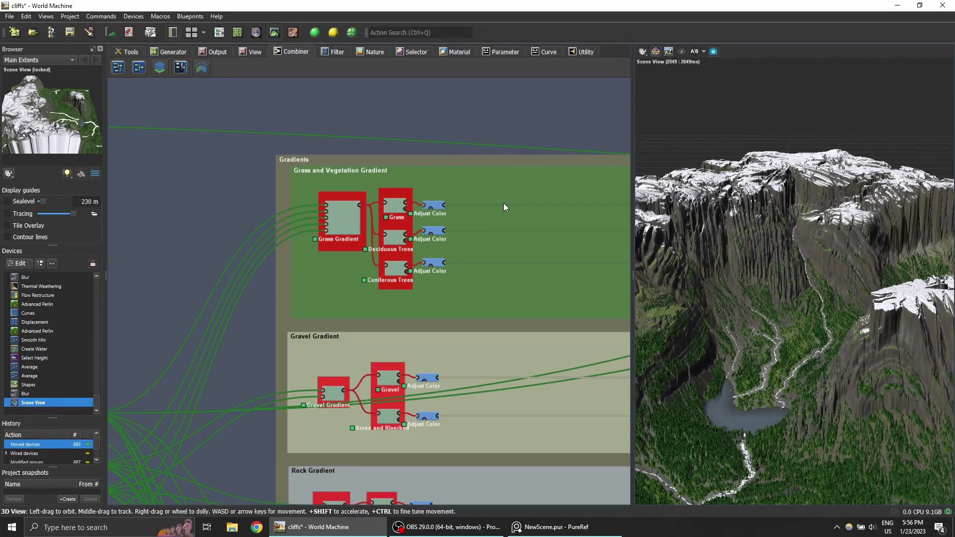
# Step: Release the Scene View preview lock and preview the Grass colorizer in the Grass and Vegetation Gradient group
pyautogui.scroll(3, 473, 222)
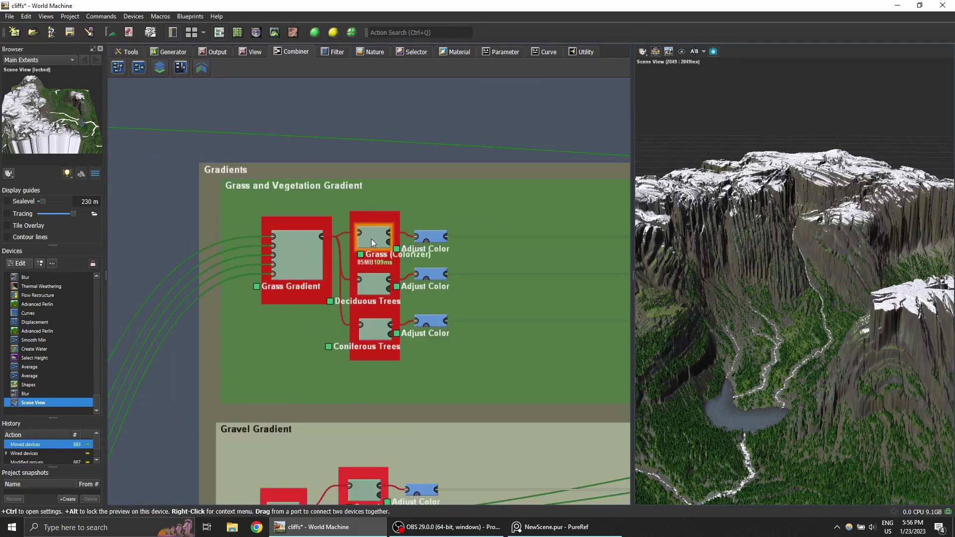
pyautogui.click(373, 243)
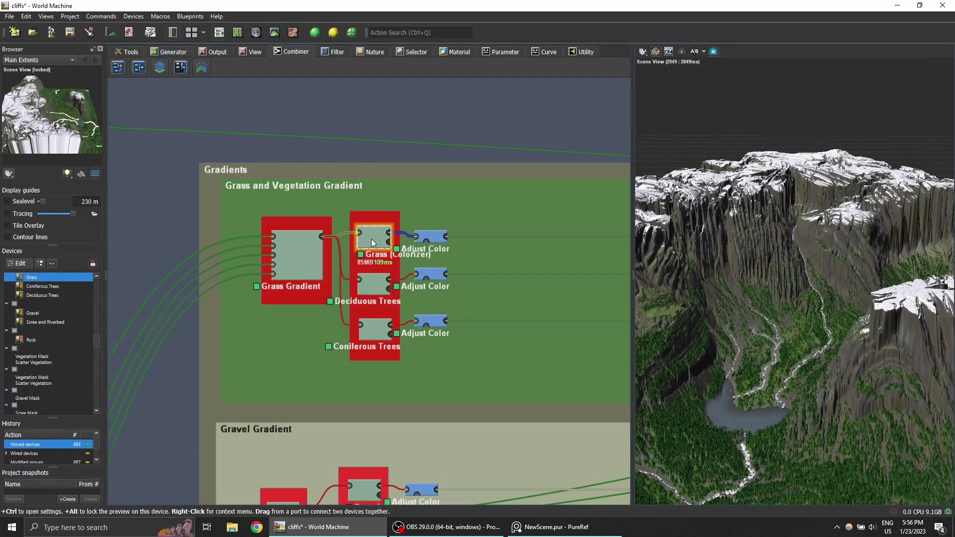
pyautogui.keyDown('alt'); pyautogui.click(373, 243); pyautogui.keyUp('alt')
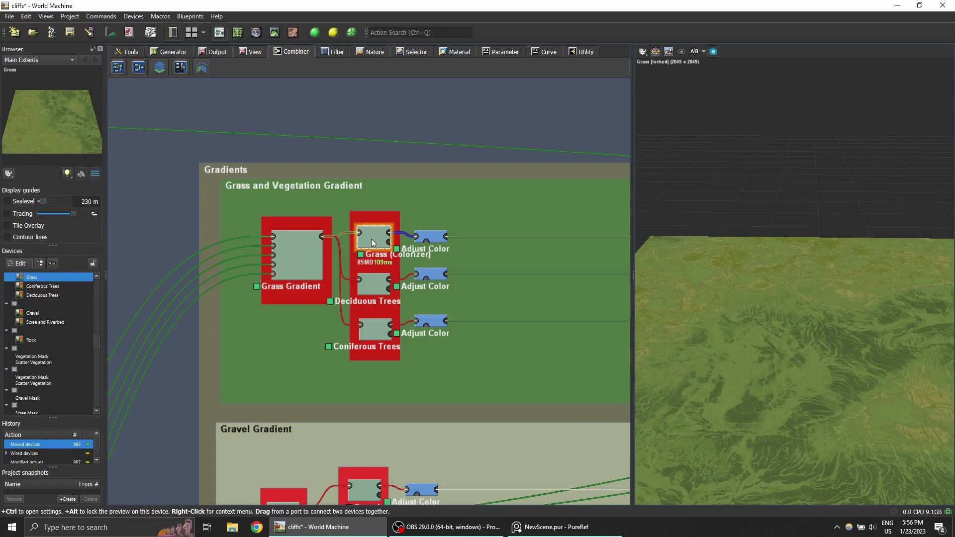
# Step: Set the Grass colorizer's colors to External file, import PureRef_2023-01-17_19-47-18.png from the 2023-01 screenshots folder, and inspect the recoloured terrain
pyautogui.doubleClick(373, 243)
pyautogui.click(502, 234)
pyautogui.click(393, 261)
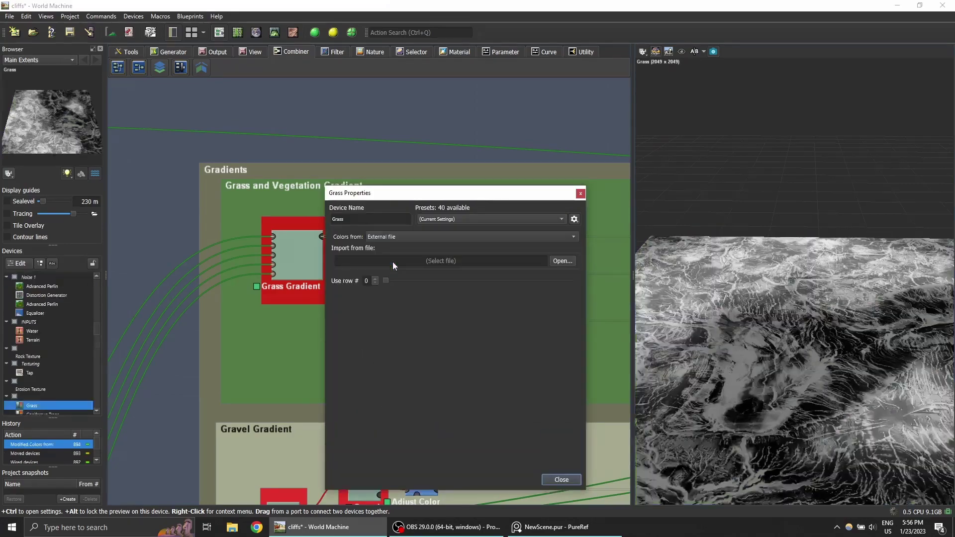
pyautogui.click(562, 260)
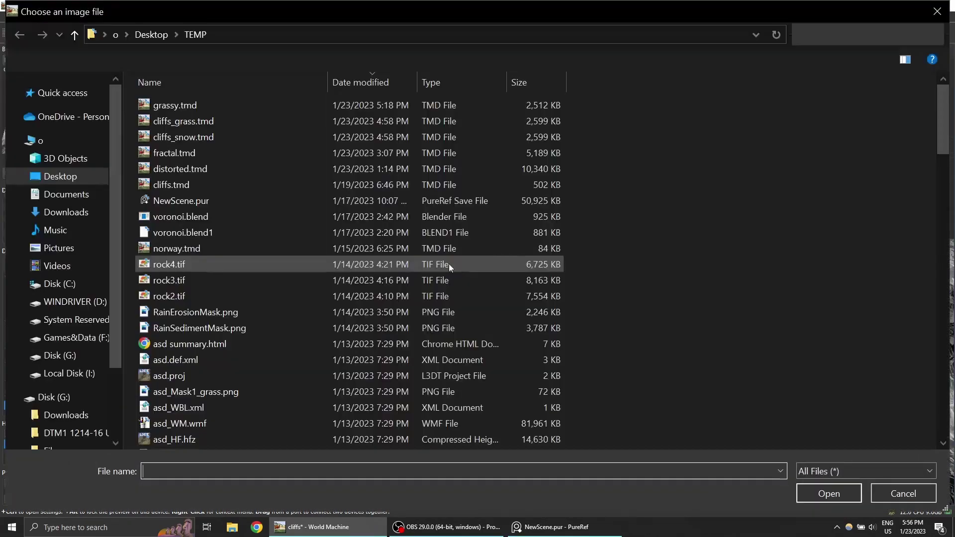
pyautogui.click(69, 219)
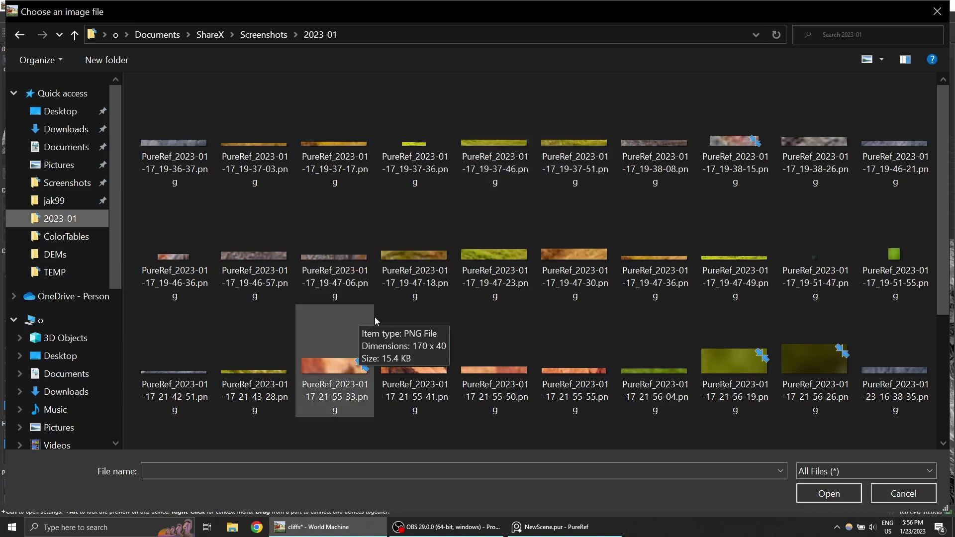
pyautogui.doubleClick(434, 260)
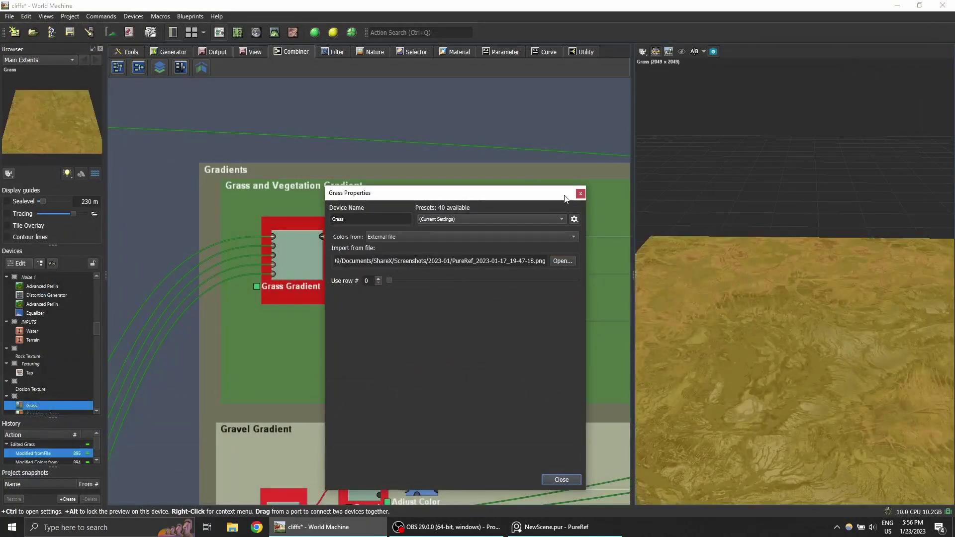
pyautogui.click(581, 194)
pyautogui.scroll(5, 751, 267)
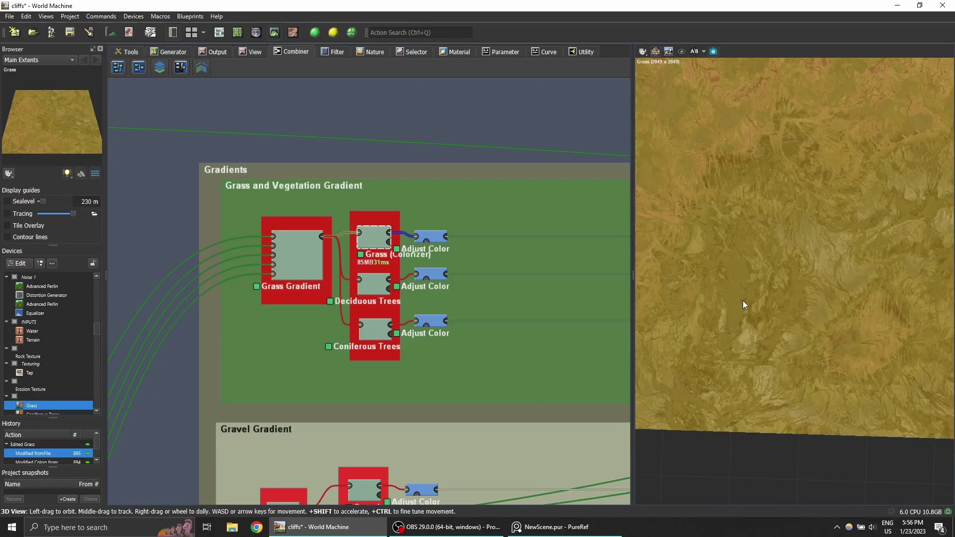
pyautogui.scroll(-5, 742, 300)
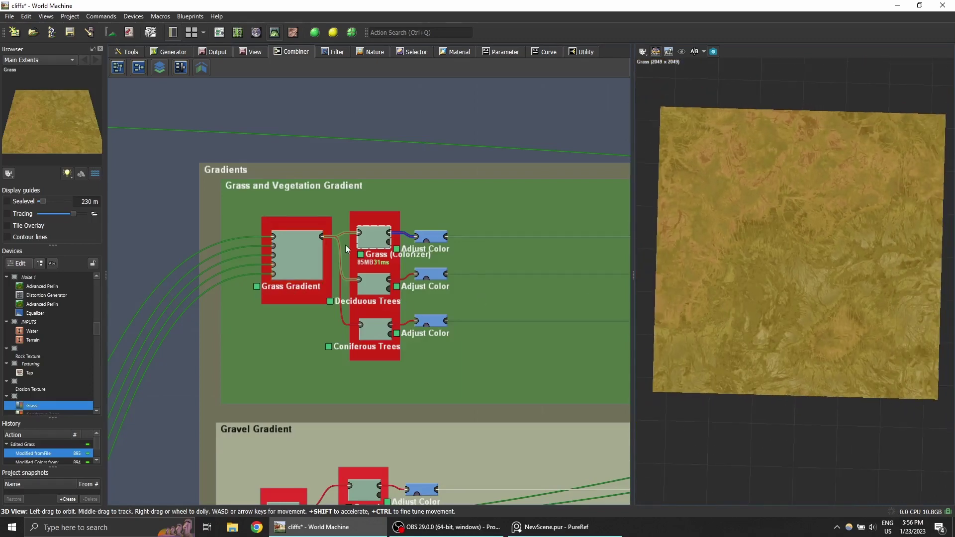
# Step: Set the Grass colorizer to use row 1 of the imported image and close its properties
pyautogui.doubleClick(371, 238)
pyautogui.moveTo(390, 280); pyautogui.dragTo(551, 203)
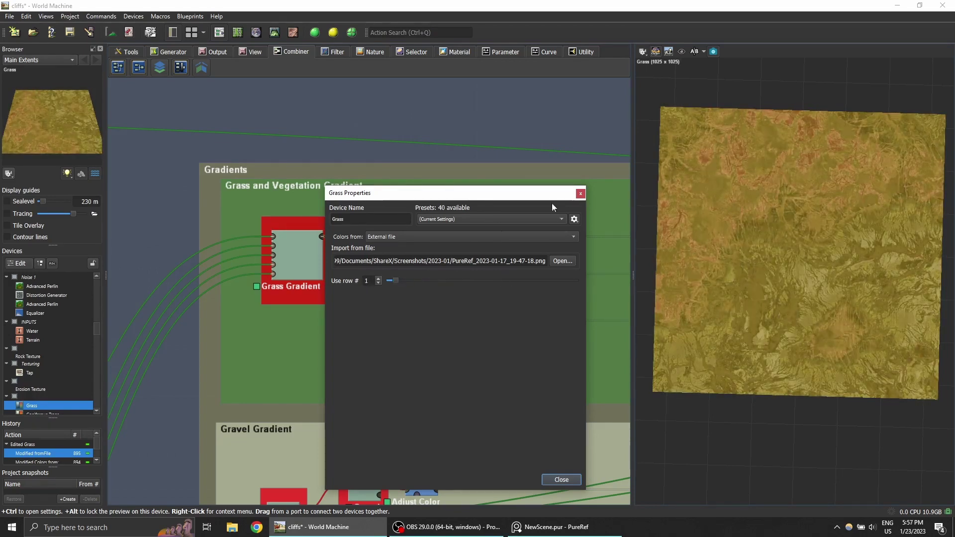
pyautogui.click(578, 193)
# Step: Lock the preview on the Scene View device and examine the new grass colours around the valley and lake
pyautogui.scroll(-2, 545, 233)
pyautogui.moveTo(545, 234); pyautogui.dragTo(379, 266, button='middle')
pyautogui.scroll(-2, 453, 276)
pyautogui.moveTo(453, 277); pyautogui.dragTo(207, 243, button='middle')
pyautogui.moveTo(567, 275); pyautogui.dragTo(112, 286, button='middle')
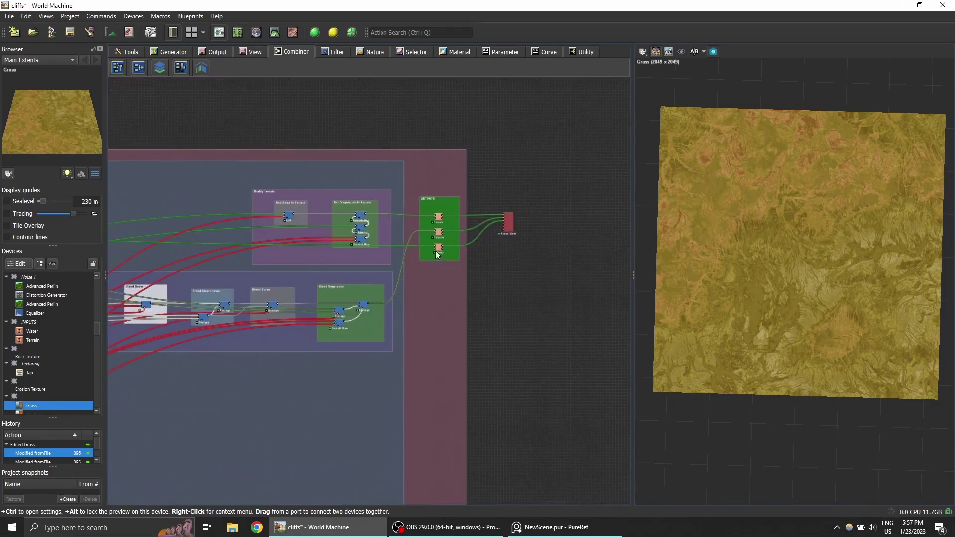
pyautogui.scroll(2, 514, 224)
pyautogui.moveTo(514, 224); pyautogui.dragTo(435, 234, button='middle')
pyautogui.keyDown('alt'); pyautogui.click(431, 231); pyautogui.keyUp('alt')
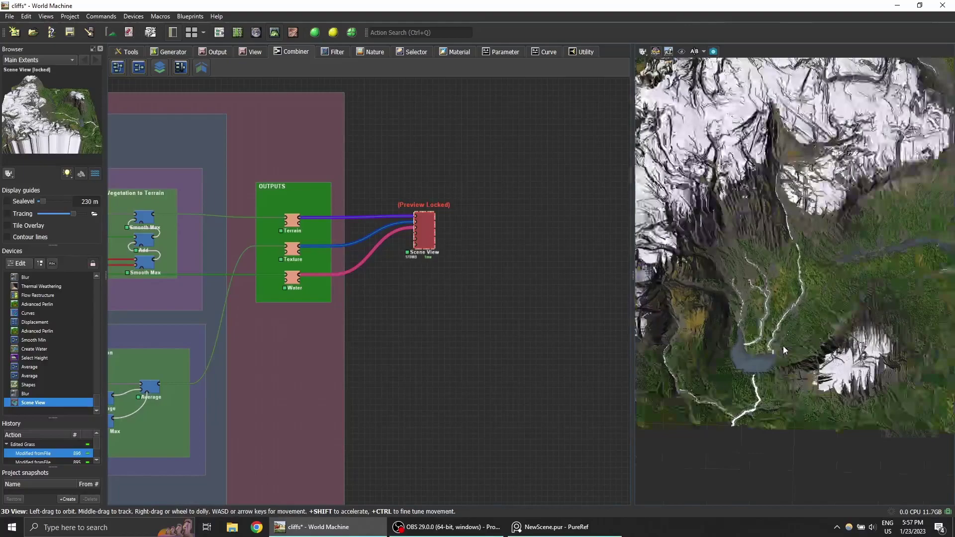
pyautogui.moveTo(785, 232); pyautogui.dragTo(800, 259)
pyautogui.scroll(3, 800, 260)
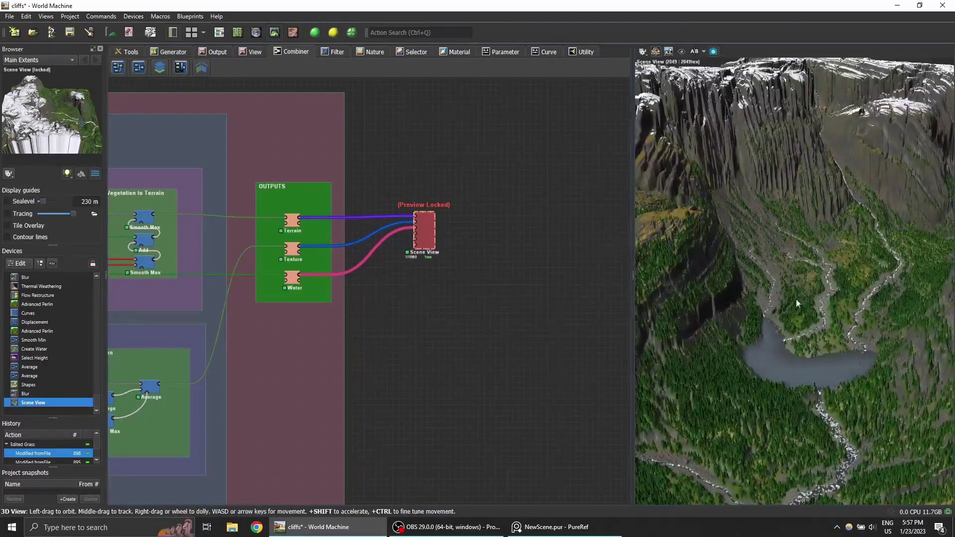
pyautogui.moveTo(797, 303); pyautogui.dragTo(736, 310)
pyautogui.scroll(2, 407, 299)
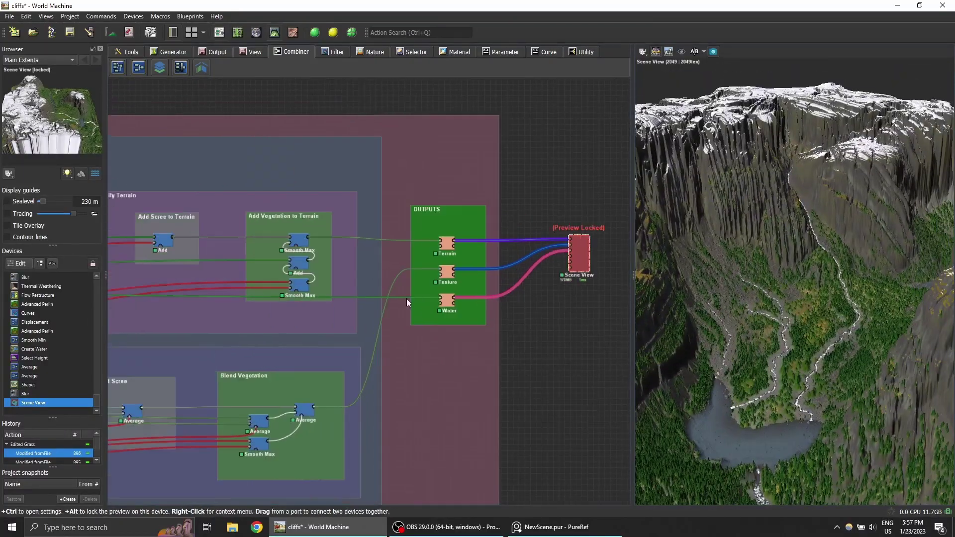
# Step: Bypass the Smooth Max combiner on the main terrain line in the Add Vegetation to Terrain group
pyautogui.scroll(3, 327, 293)
pyautogui.click(374, 254)
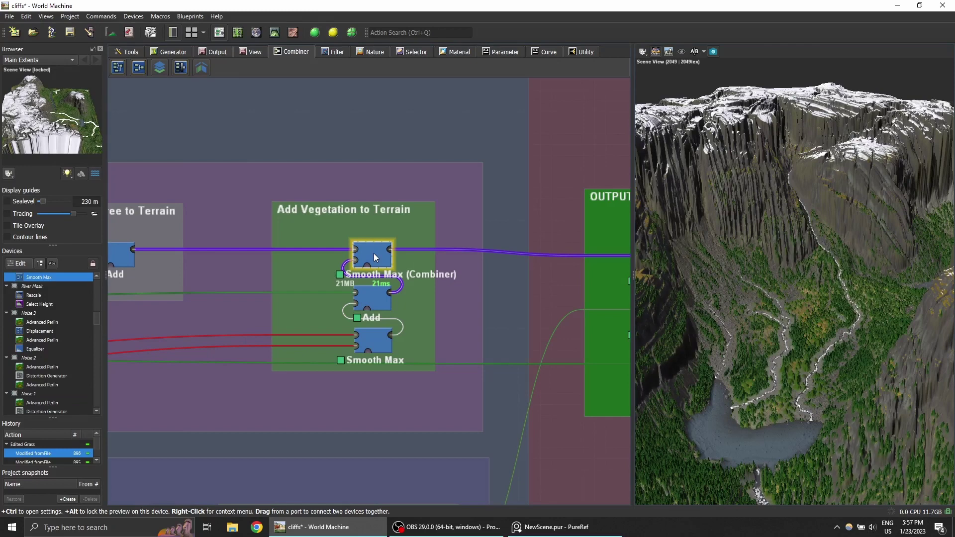
pyautogui.moveTo(398, 248); pyautogui.dragTo(443, 228, button='middle')
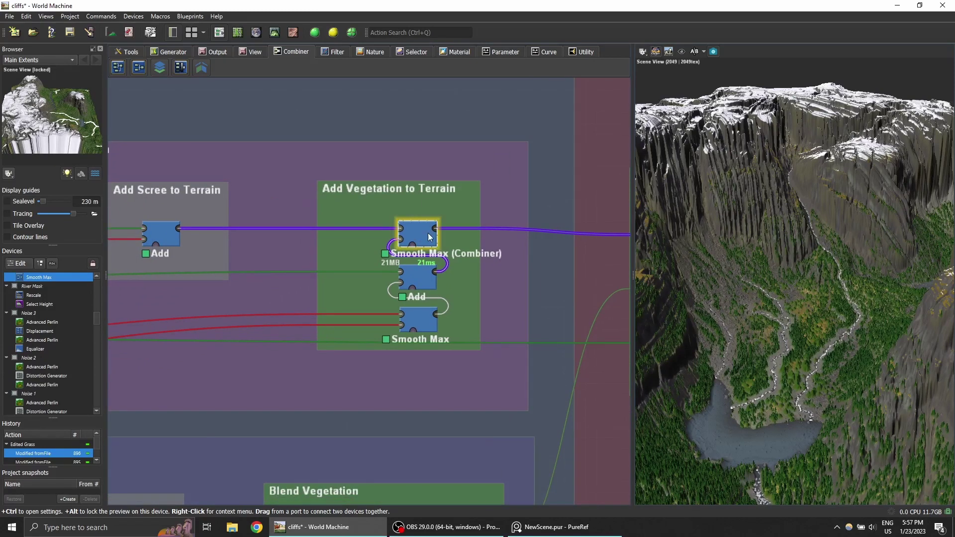
pyautogui.press('b')
# Step: Bypass the final Average combiner on the main texture line in the Blend Vegetation group and inspect the terrain without vegetation colours
pyautogui.moveTo(429, 402); pyautogui.dragTo(401, 170, button='middle')
pyautogui.moveTo(408, 293); pyautogui.dragTo(412, 247, button='middle')
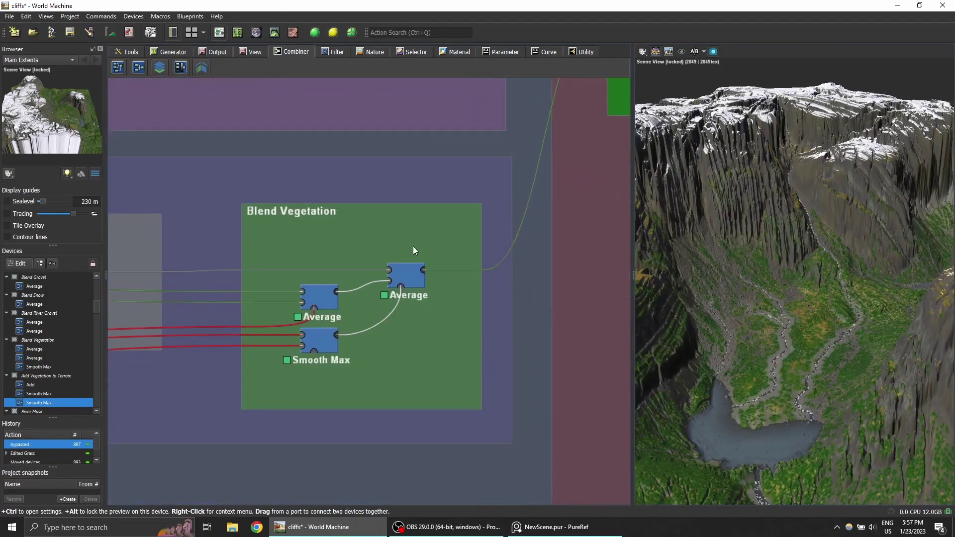
pyautogui.click(417, 277)
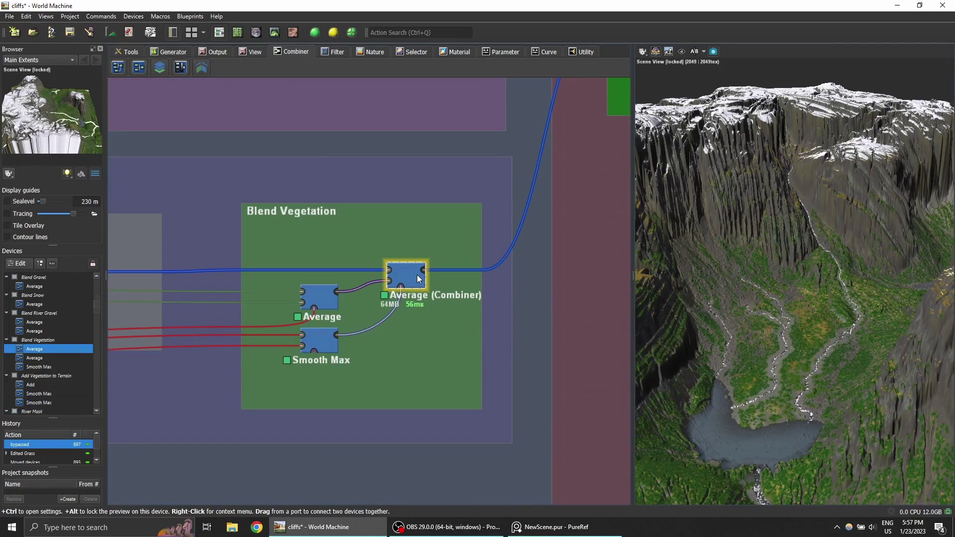
pyautogui.hotkey('ctrl', 'b')
pyautogui.moveTo(546, 264); pyautogui.dragTo(345, 306, button='middle')
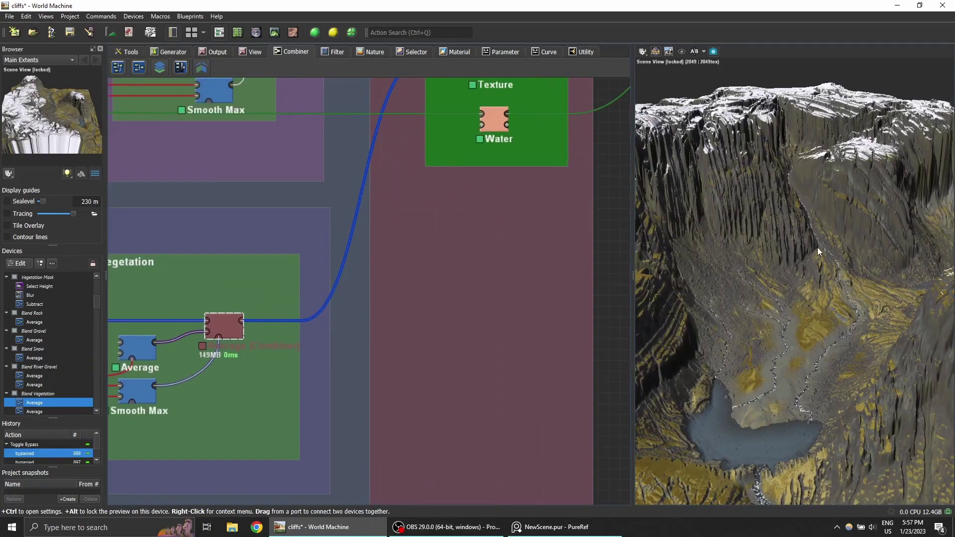
pyautogui.moveTo(816, 247); pyautogui.dragTo(753, 299)
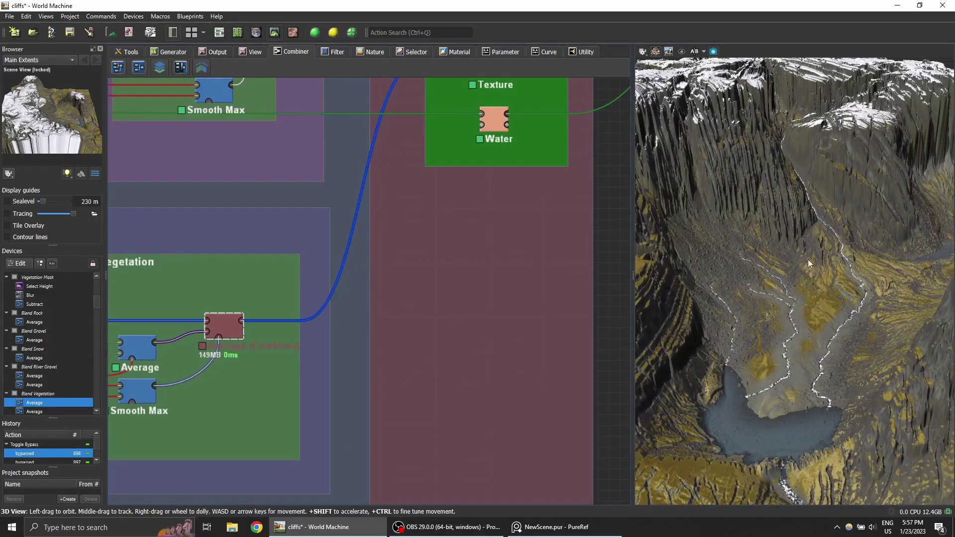
pyautogui.scroll(-3, 809, 264)
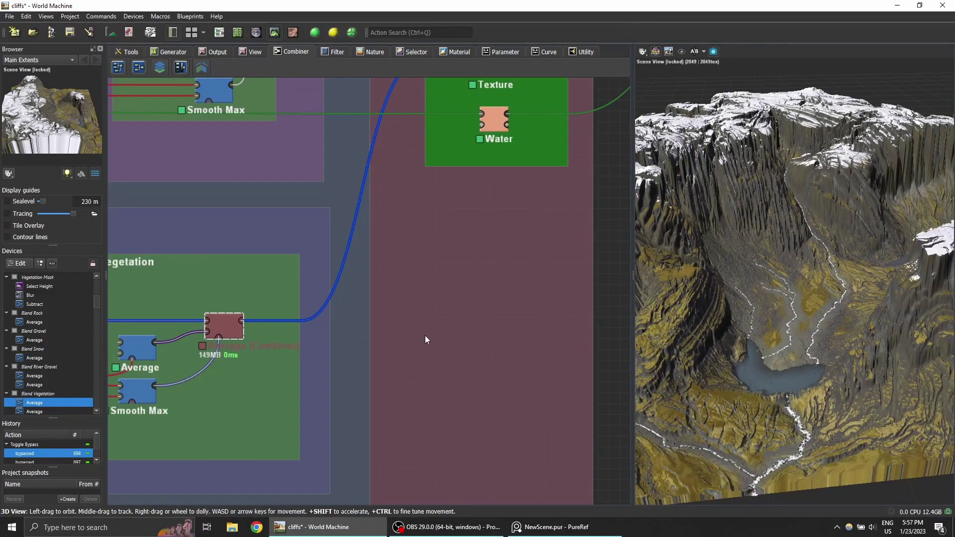
# Step: Set the Gravel colorizer in the Gravel Gradient group to take its colors from External file
pyautogui.scroll(-5, 378, 318)
pyautogui.scroll(3, 236, 285)
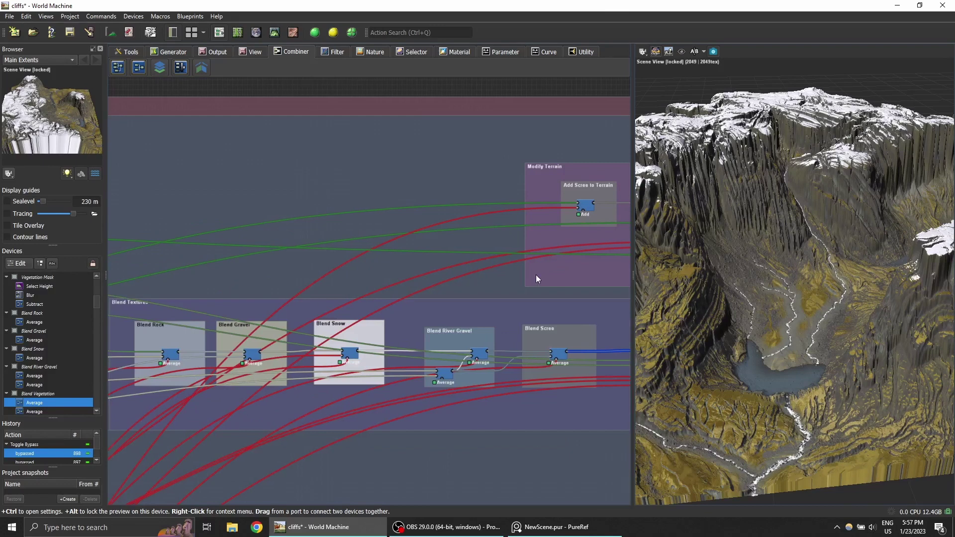
pyautogui.moveTo(309, 274); pyautogui.dragTo(602, 278, button='middle')
pyautogui.moveTo(388, 263); pyautogui.dragTo(591, 264, button='middle')
pyautogui.moveTo(348, 284); pyautogui.dragTo(579, 232, button='middle')
pyautogui.moveTo(318, 279); pyautogui.dragTo(423, 276, button='middle')
pyautogui.scroll(3, 398, 276)
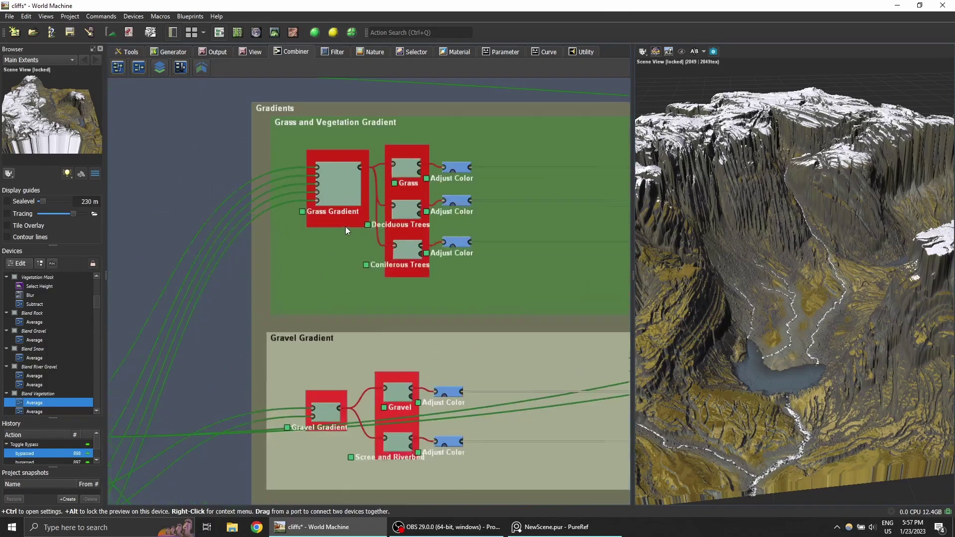
pyautogui.doubleClick(399, 396)
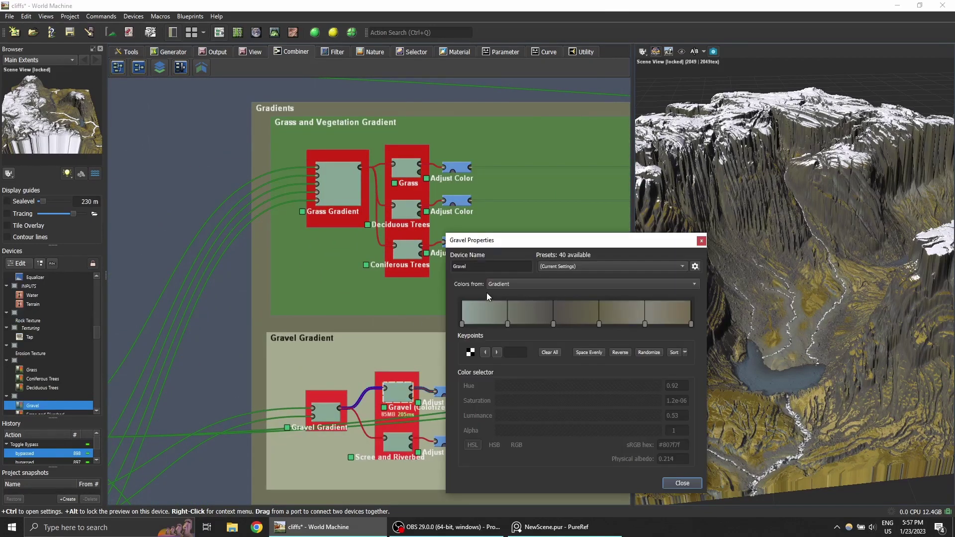
pyautogui.click(490, 285)
pyautogui.click(654, 301)
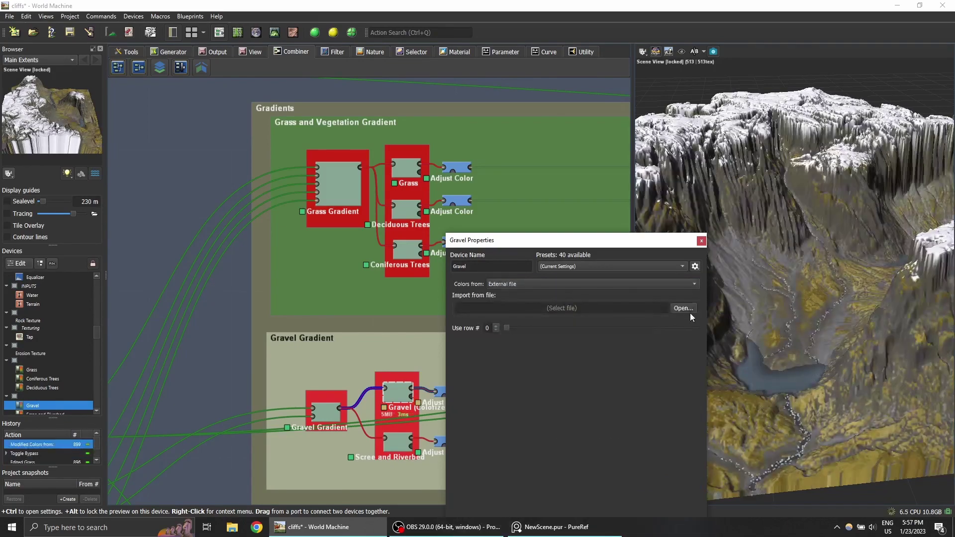
# Step: Import PureRef_2023-01-17_21-42-51.png from the 2023-01 screenshots folder as the Gravel colors and close the properties
pyautogui.click(691, 311)
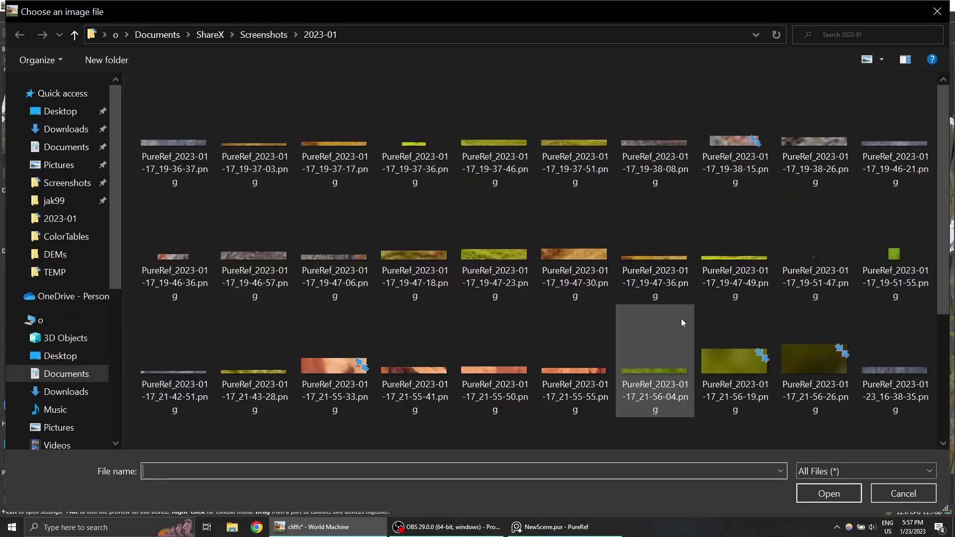
pyautogui.click(205, 363)
pyautogui.doubleClick(204, 359)
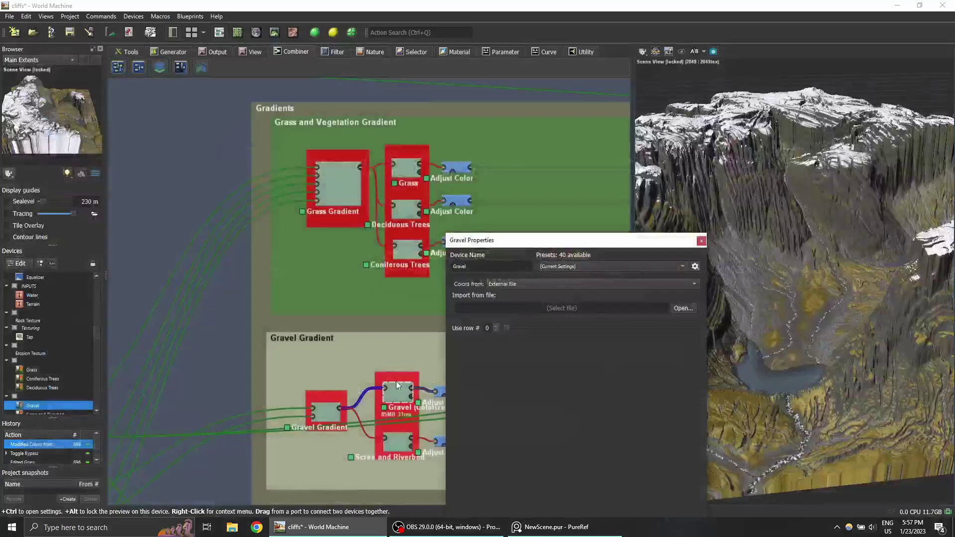
pyautogui.click(702, 241)
# Step: Set the Rock colorizer's colors to External file and import PureRef_2023-01-17_19-46-21.png from the 2023-01 screenshots folder
pyautogui.scroll(-3, 504, 226)
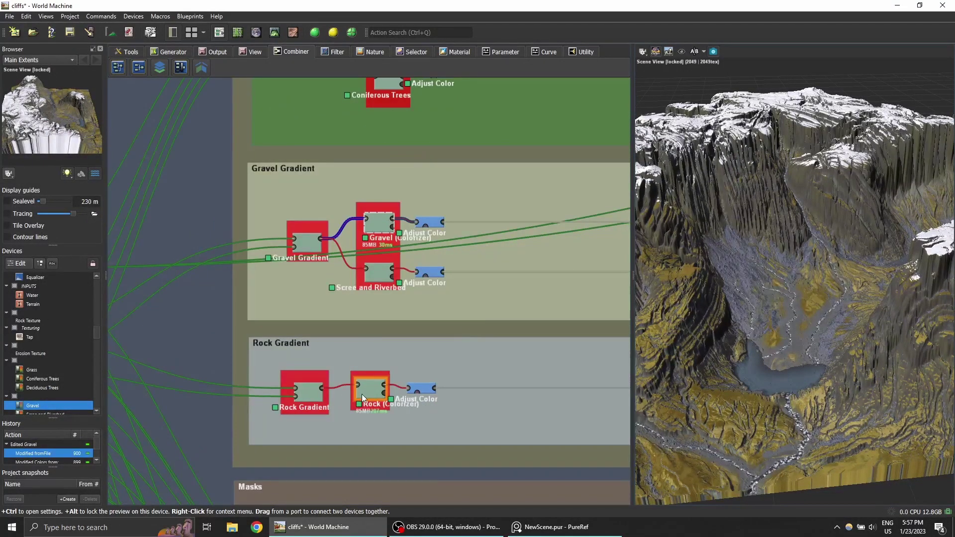
pyautogui.doubleClick(369, 389)
pyautogui.click(584, 289)
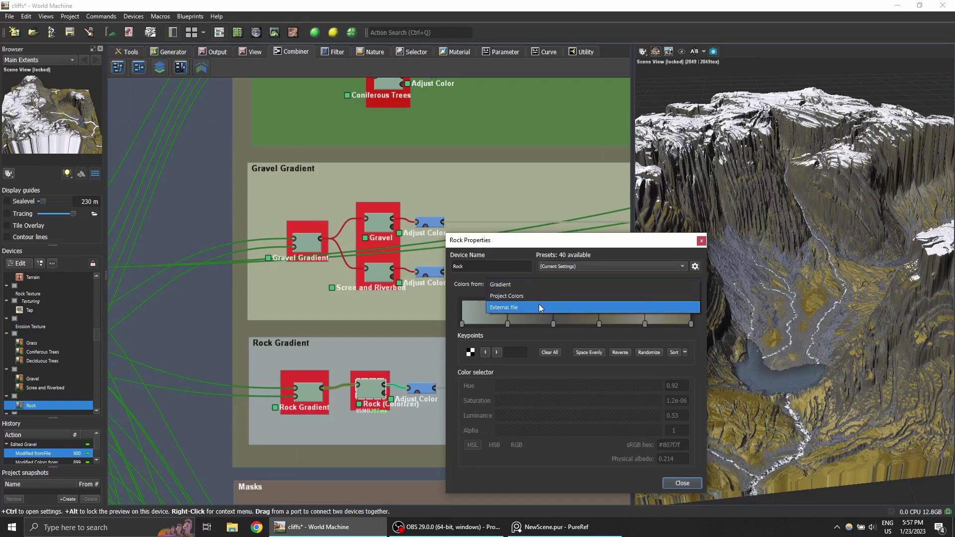
pyautogui.click(539, 305)
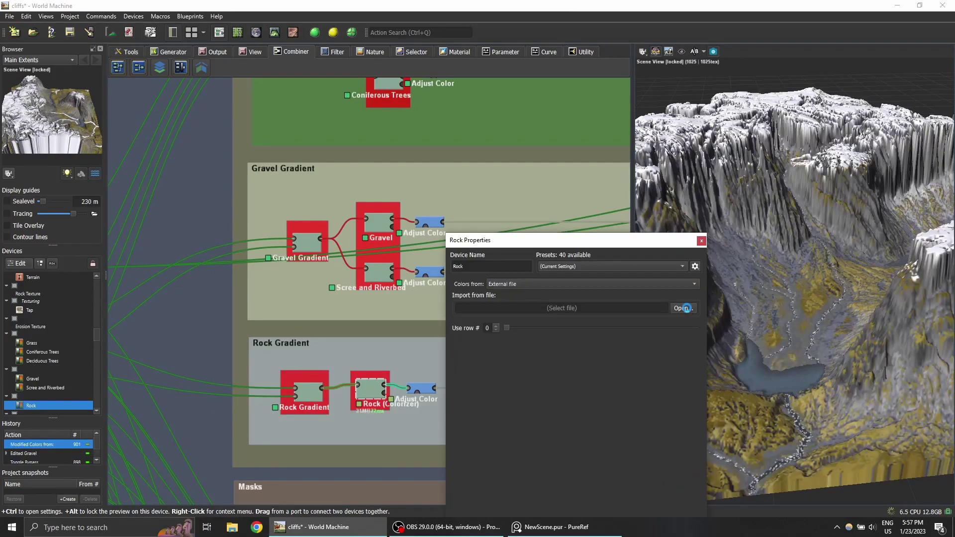
pyautogui.click(682, 305)
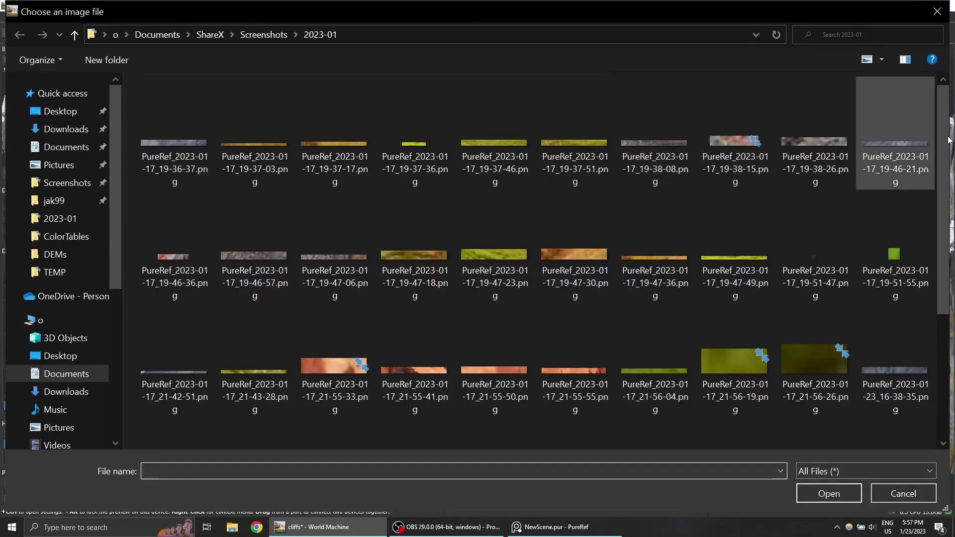
pyautogui.doubleClick(912, 137)
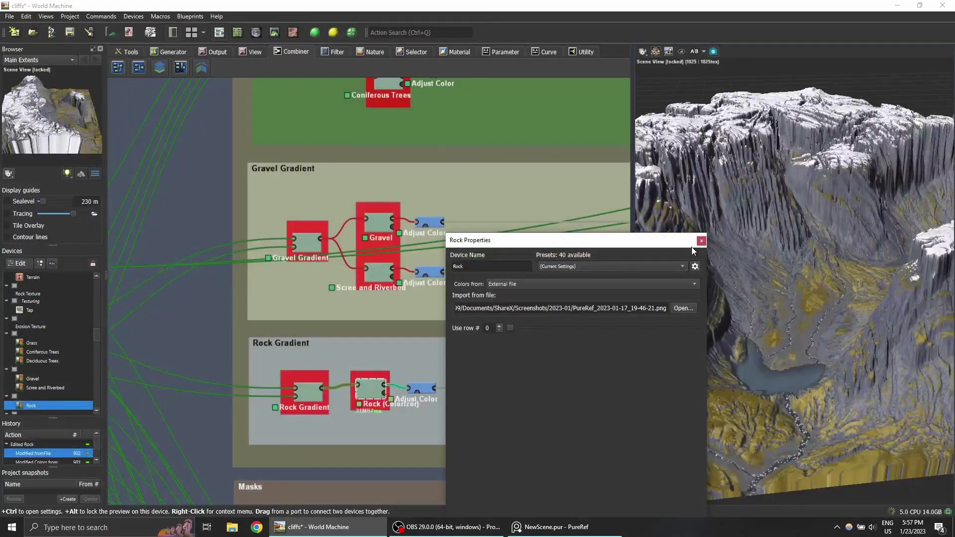
pyautogui.click(701, 241)
pyautogui.moveTo(790, 220); pyautogui.dragTo(787, 266)
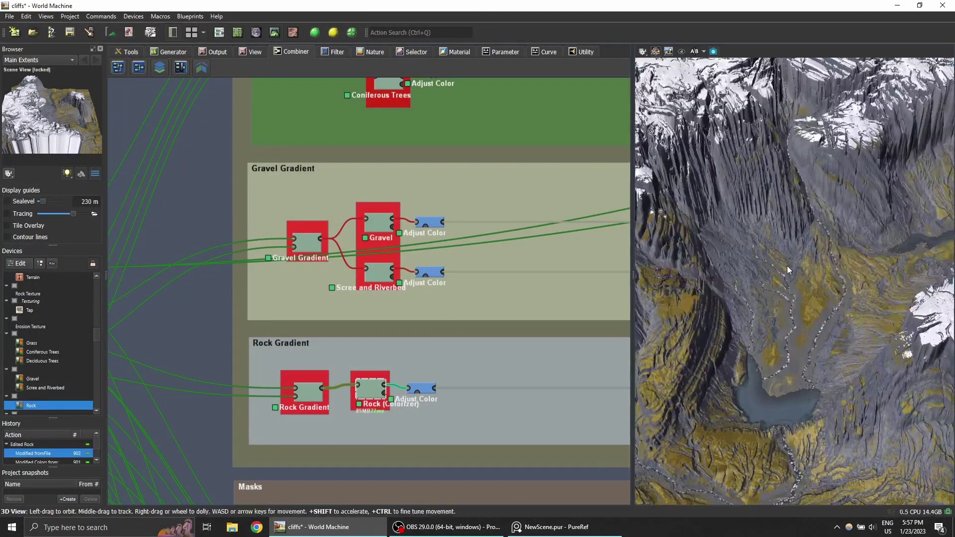
# Step: Set the brightness to 0.3 and saturation to -0.3 on the Adjust Color device after the Gravel colorizer, and inspect the valley gravel
pyautogui.scroll(5, 550, 270)
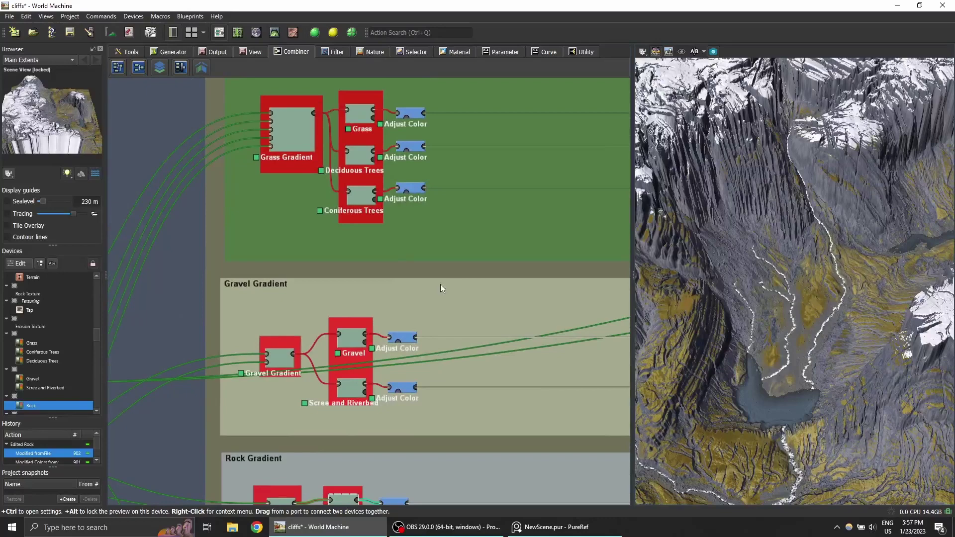
pyautogui.scroll(-1, 422, 317)
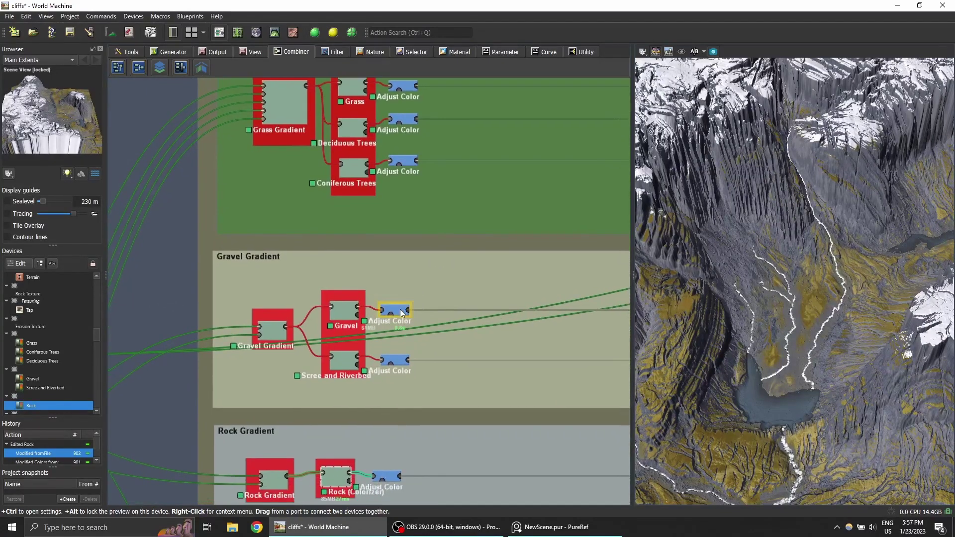
pyautogui.doubleClick(399, 312)
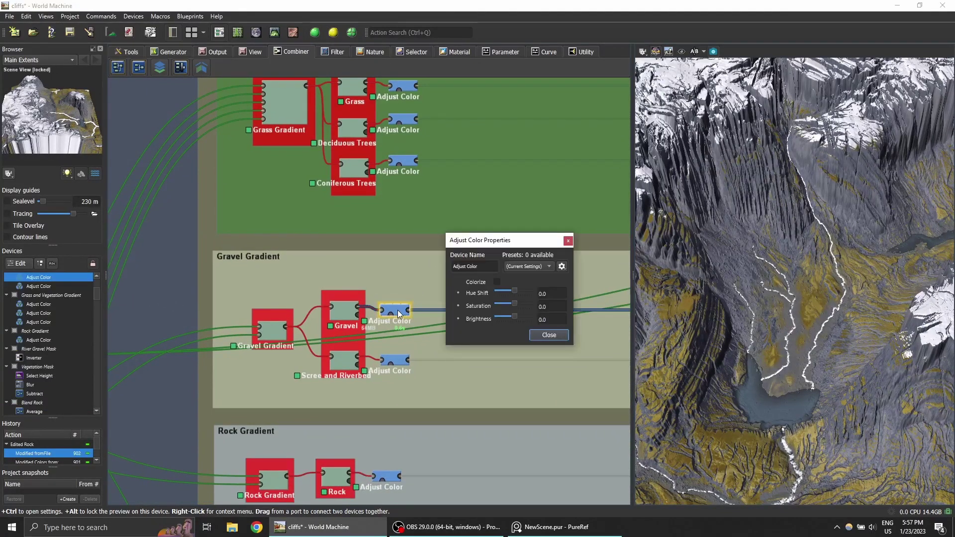
pyautogui.click(558, 307)
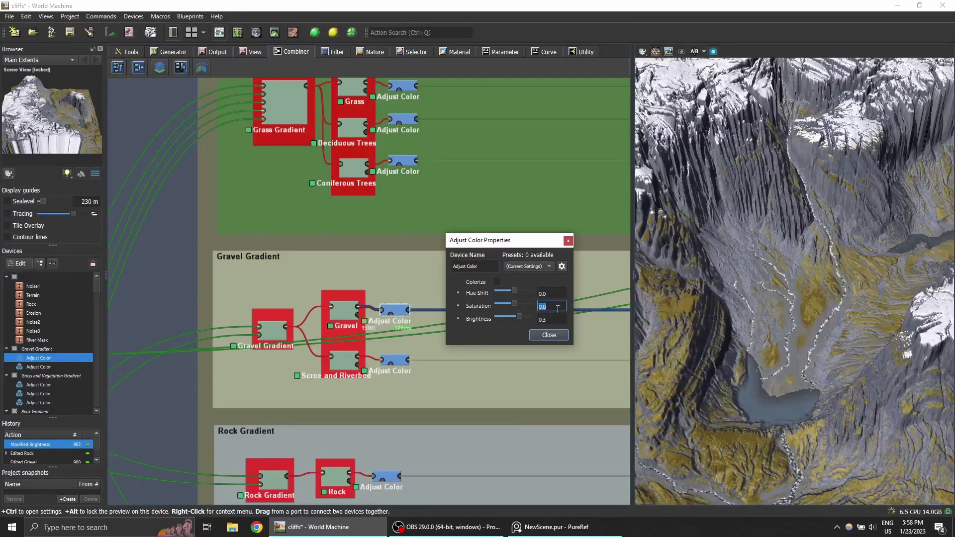
pyautogui.write('-0')
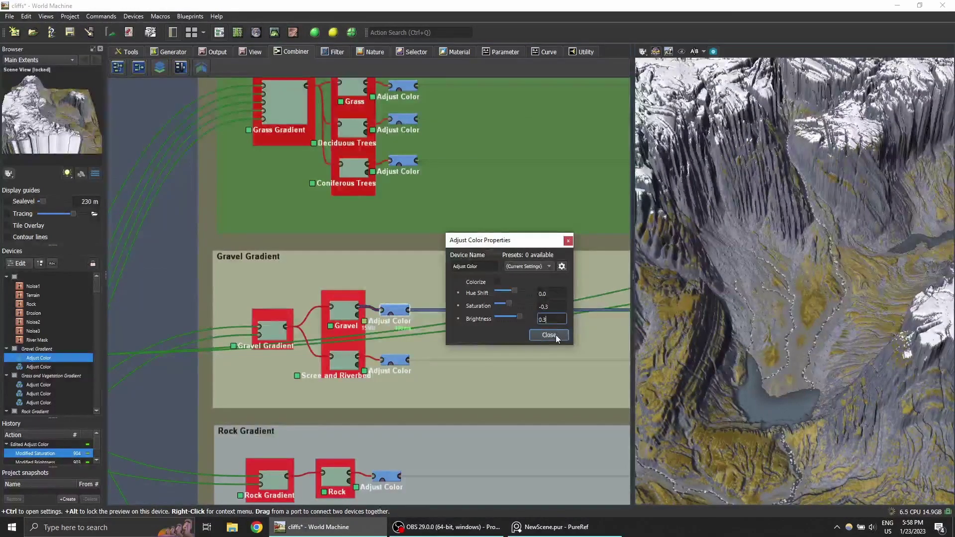
pyautogui.click(555, 335)
pyautogui.moveTo(776, 338)
pyautogui.mouseDown()
pyautogui.moveTo(798, 276)
pyautogui.moveTo(769, 355)
pyautogui.moveTo(783, 333)
pyautogui.mouseUp()
pyautogui.scroll(10, 783, 334)
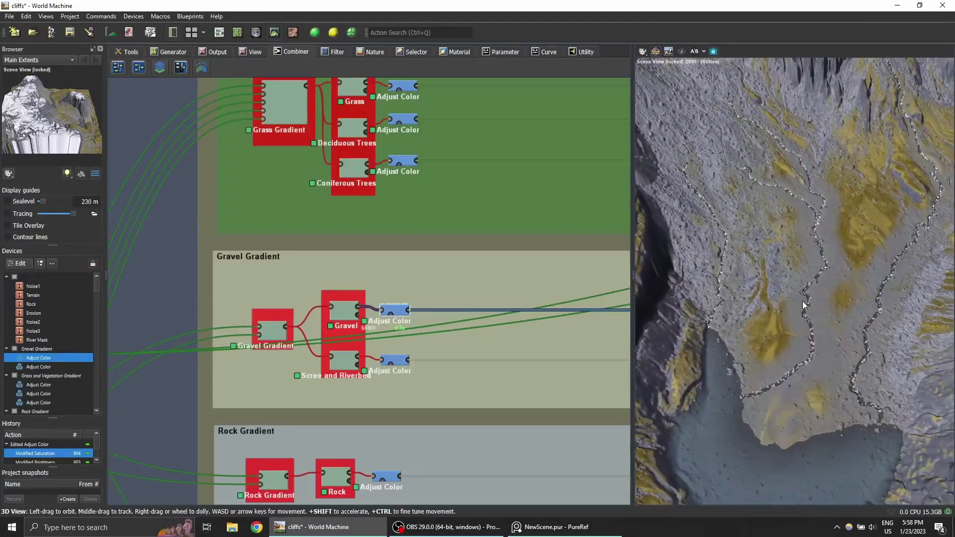
pyautogui.scroll(-5, 799, 294)
pyautogui.moveTo(795, 280); pyautogui.dragTo(776, 315, button='middle')
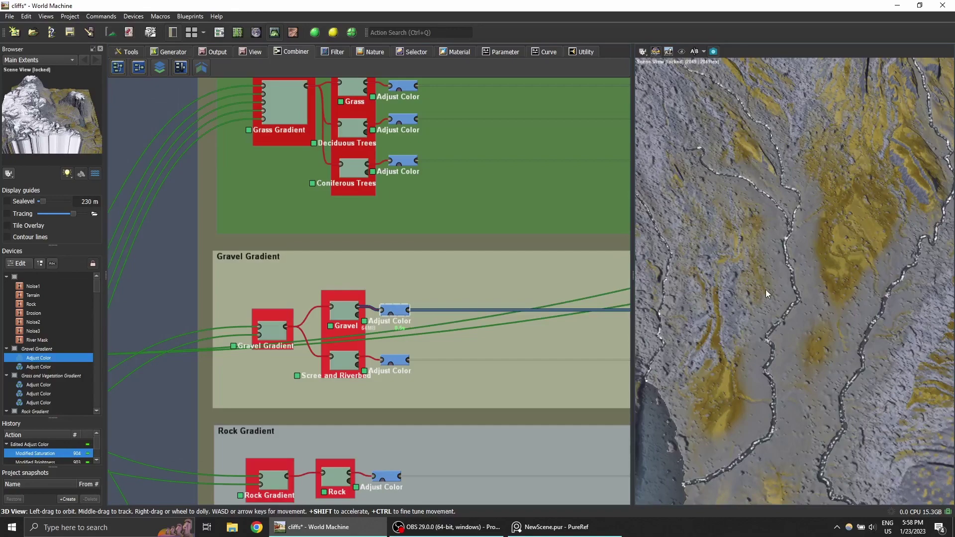
# Step: Set the River Gravel Mask's Gravel Expansion to 15 m and check the riverbanks around the lake
pyautogui.scroll(-3, 379, 295)
pyautogui.scroll(-5, 379, 295)
pyautogui.moveTo(378, 294); pyautogui.dragTo(378, 177, button='middle')
pyautogui.scroll(4, 390, 285)
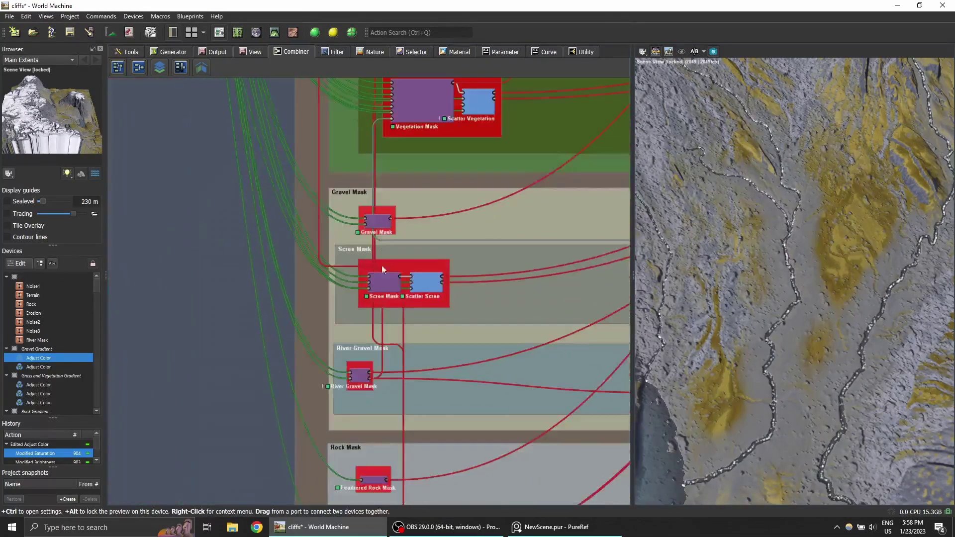
pyautogui.moveTo(381, 268); pyautogui.dragTo(380, 209, button='middle')
pyautogui.doubleClick(366, 321)
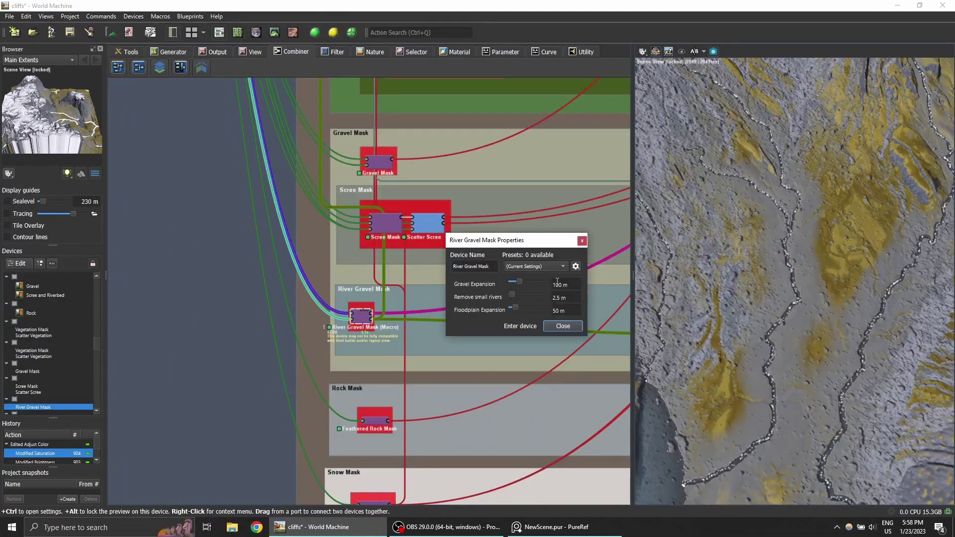
pyautogui.doubleClick(559, 284)
pyautogui.write('15')
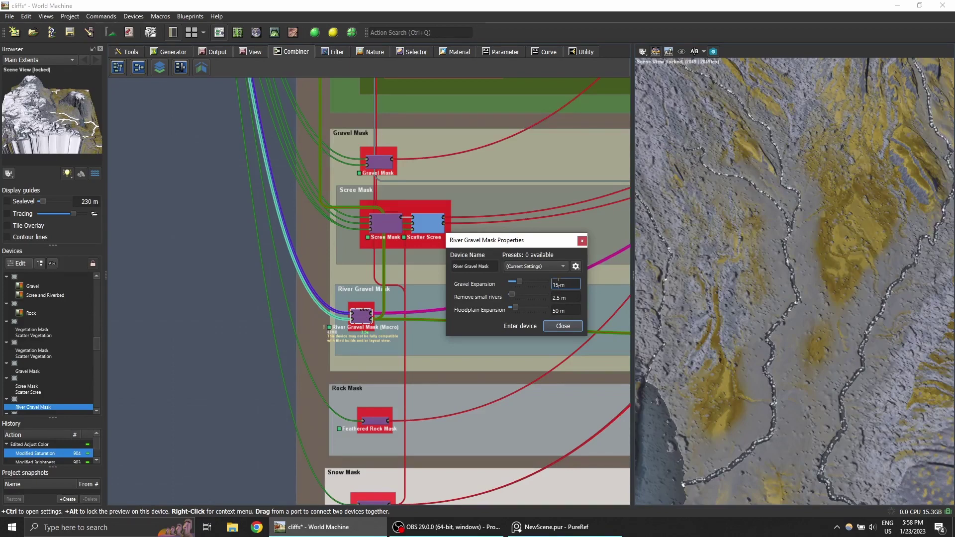
pyautogui.press('Return')
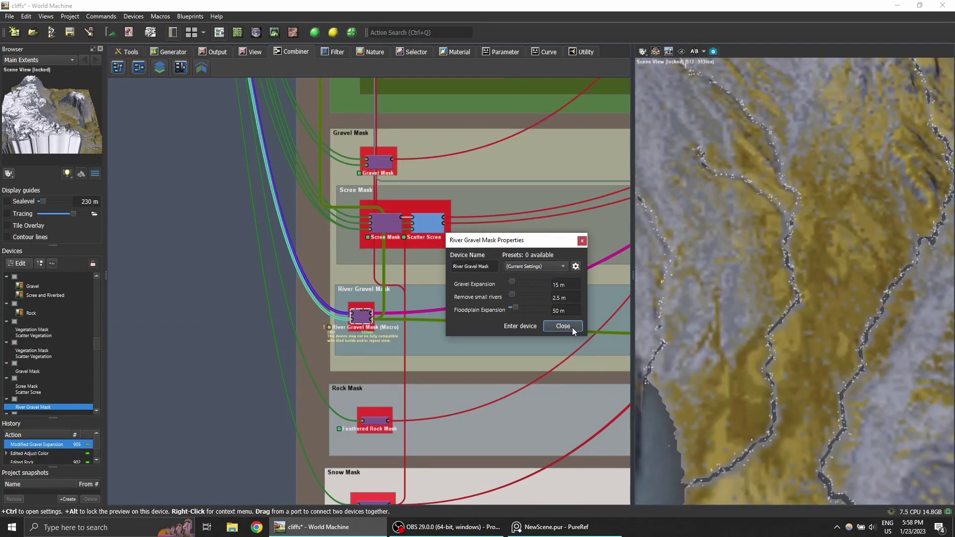
pyautogui.click(563, 326)
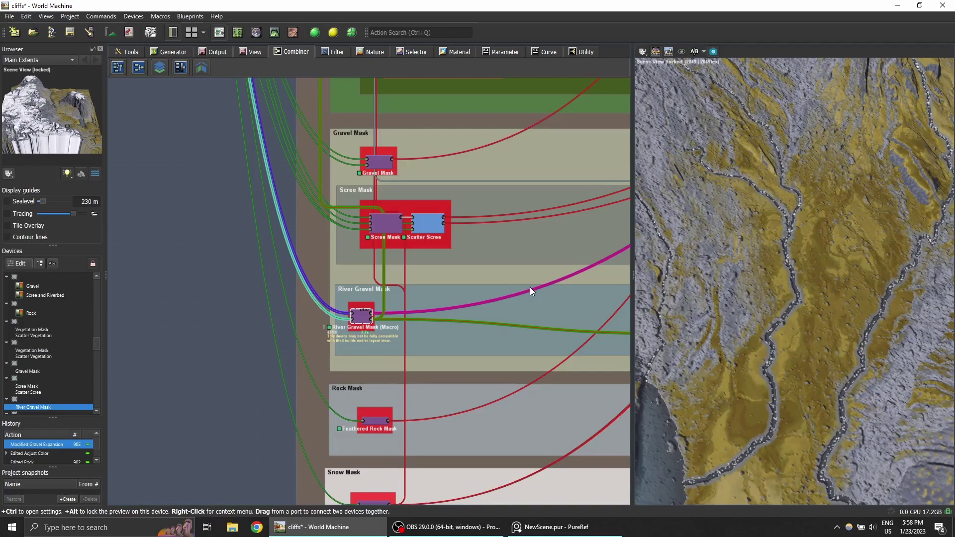
pyautogui.scroll(-5, 804, 254)
pyautogui.moveTo(804, 255); pyautogui.dragTo(811, 202)
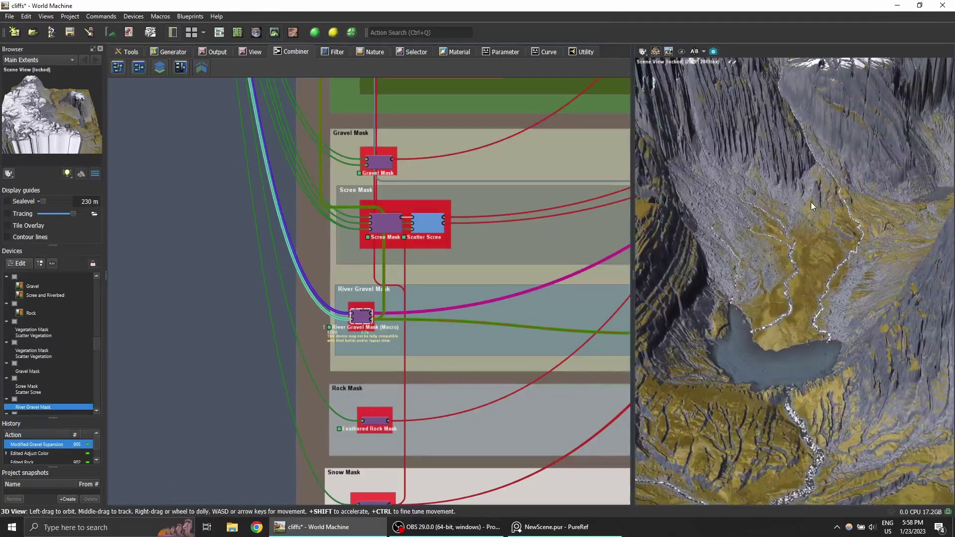
# Step: Set the Gravel Mask's Flowlines and Deposition both to 0.55, close its properties and inspect the gravel across the valley
pyautogui.moveTo(518, 319); pyautogui.dragTo(517, 309, button='middle')
pyautogui.scroll(-5, 517, 309)
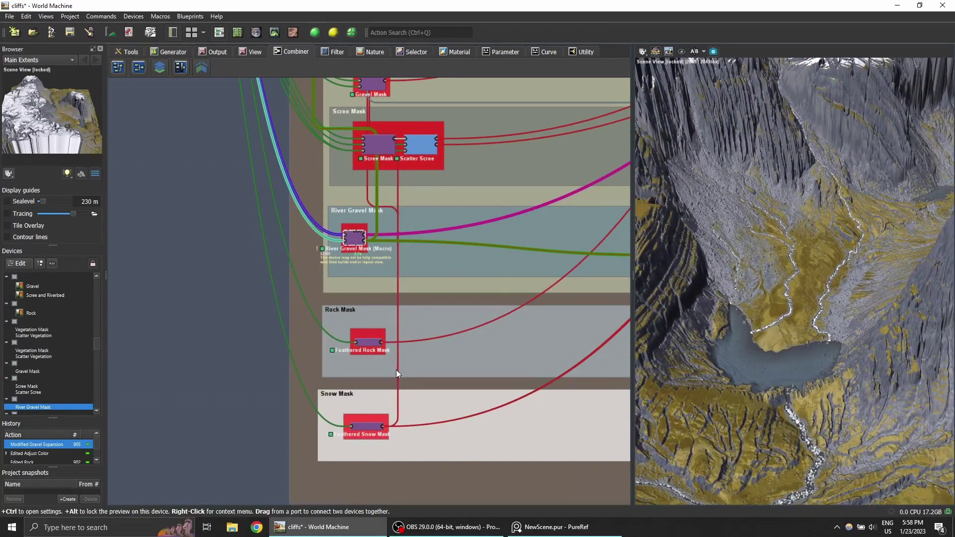
pyautogui.scroll(10, 405, 332)
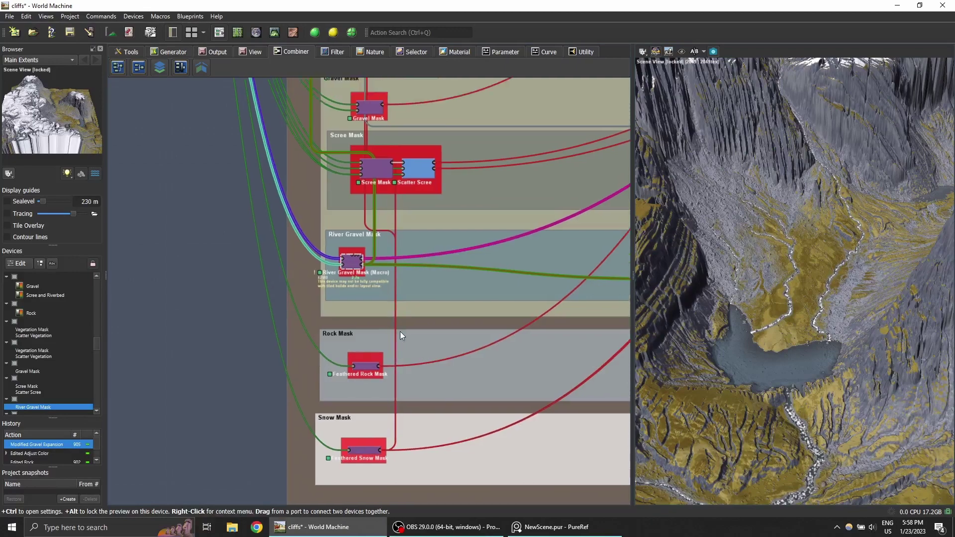
pyautogui.doubleClick(351, 216)
pyautogui.moveTo(801, 259); pyautogui.dragTo(809, 282)
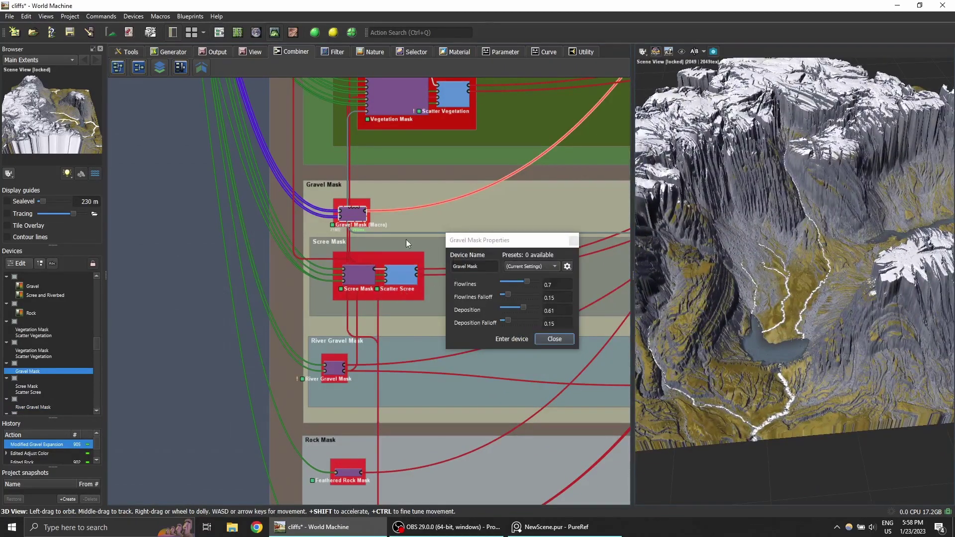
pyautogui.click(561, 288)
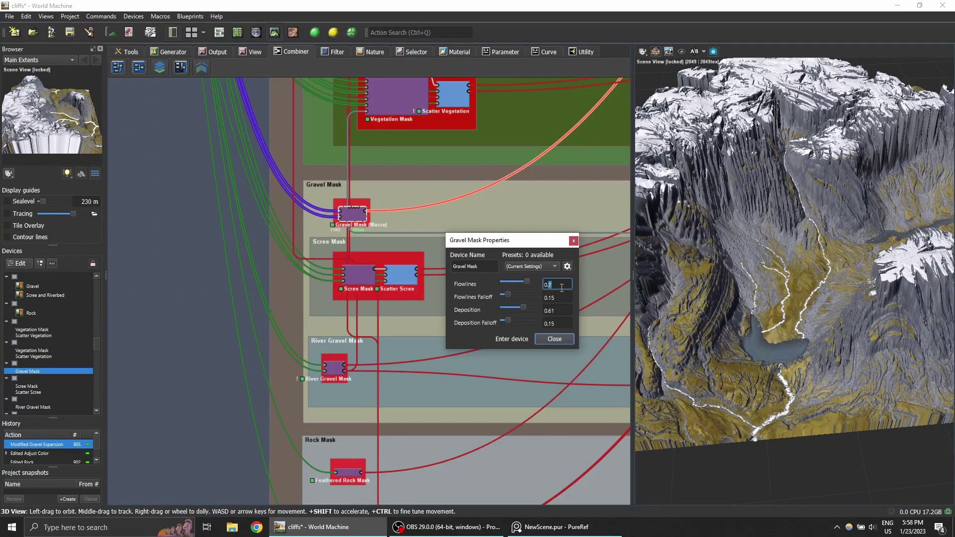
pyautogui.press('Return')
pyautogui.click(560, 312)
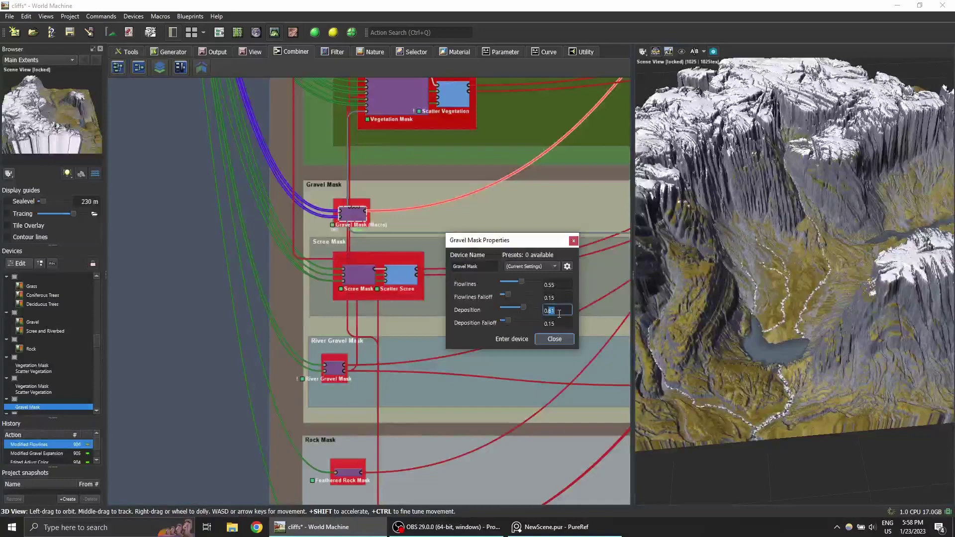
pyautogui.write('0.55')
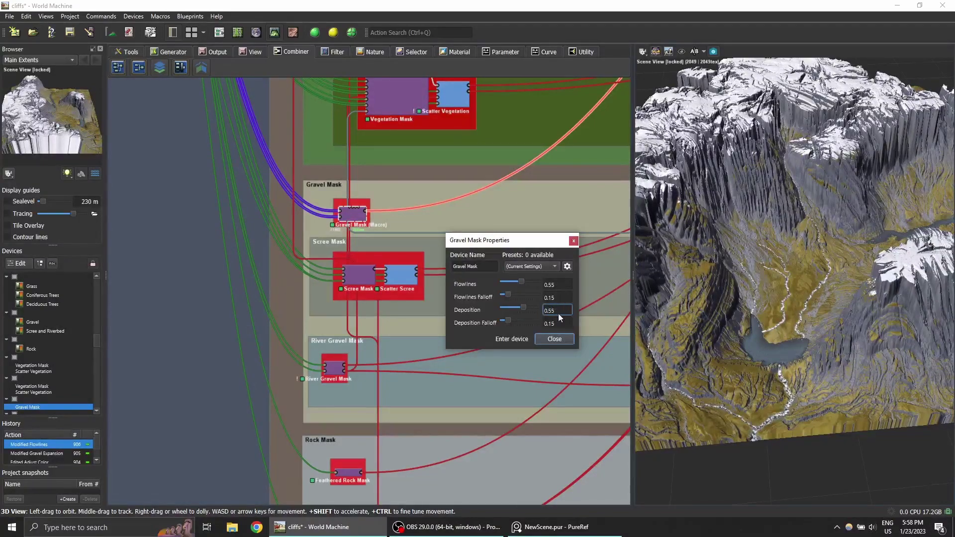
pyautogui.press('Return')
pyautogui.click(557, 340)
pyautogui.moveTo(843, 214); pyautogui.dragTo(825, 250, button='middle')
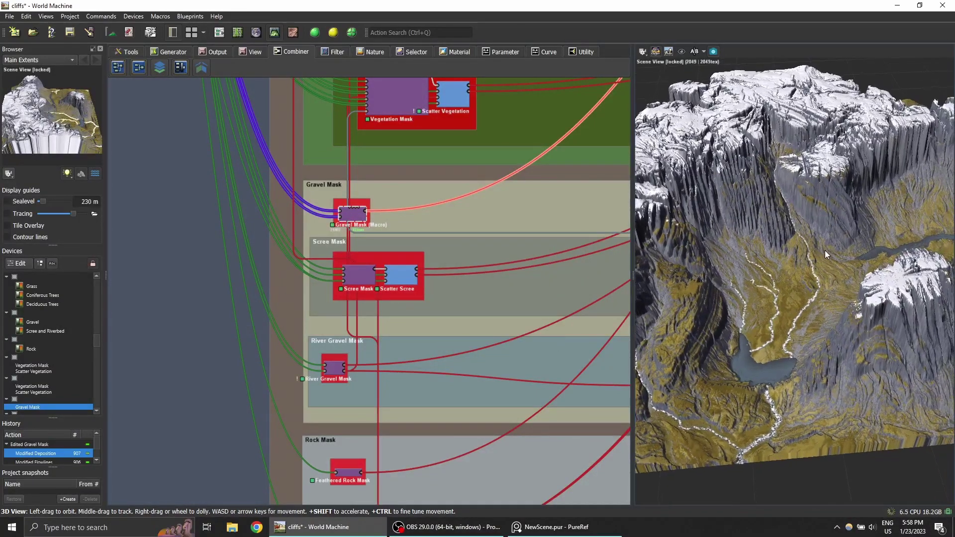
pyautogui.moveTo(825, 250); pyautogui.dragTo(828, 222)
pyautogui.scroll(3, 796, 253)
pyautogui.scroll(-5, 783, 259)
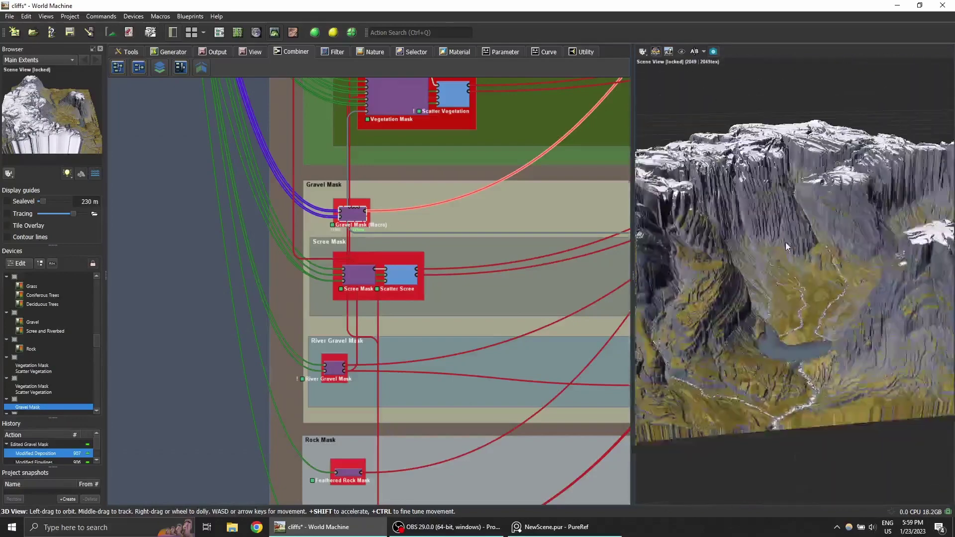
# Step: Lower the Feathered Snow Mask's Angle of Repose to 0 and close its properties
pyautogui.moveTo(381, 409); pyautogui.dragTo(407, 294, button='middle')
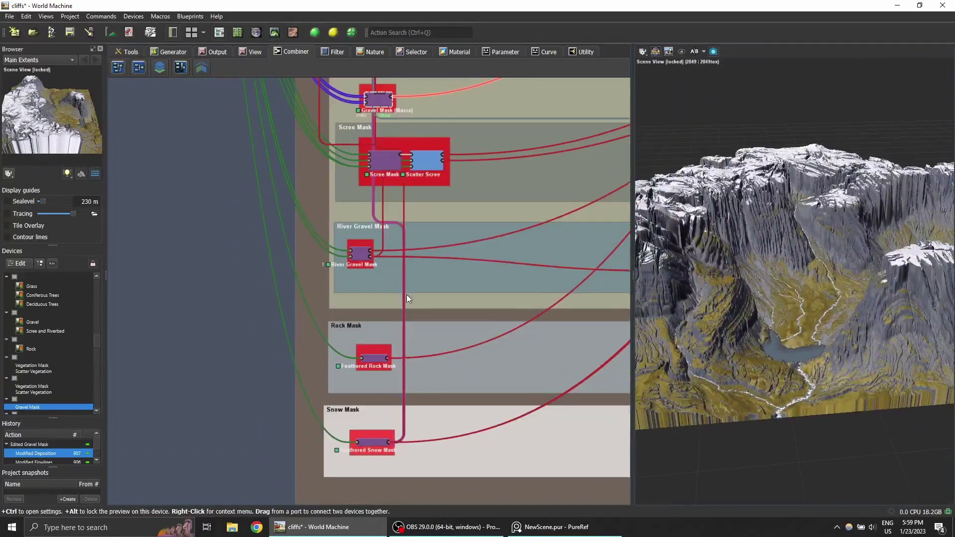
pyautogui.doubleClick(372, 438)
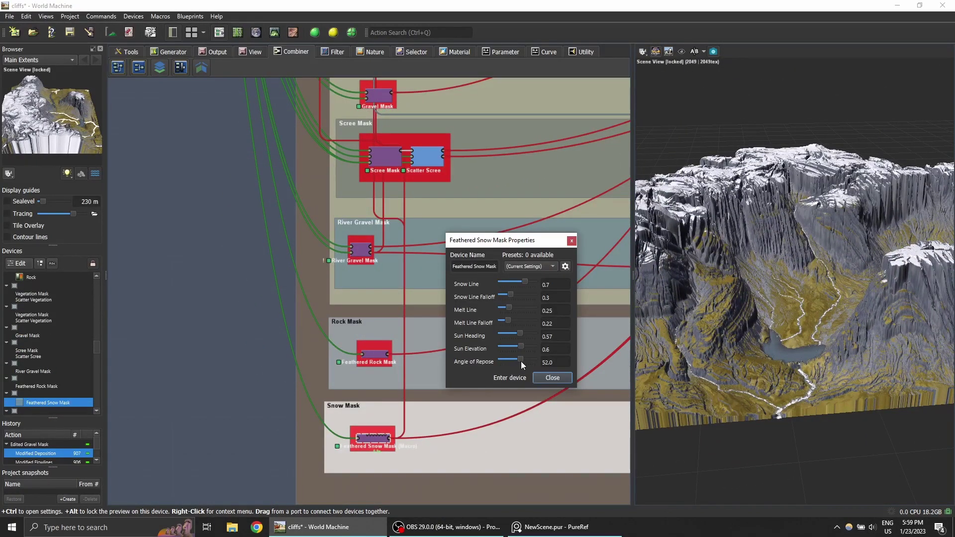
pyautogui.moveTo(521, 360); pyautogui.dragTo(489, 365)
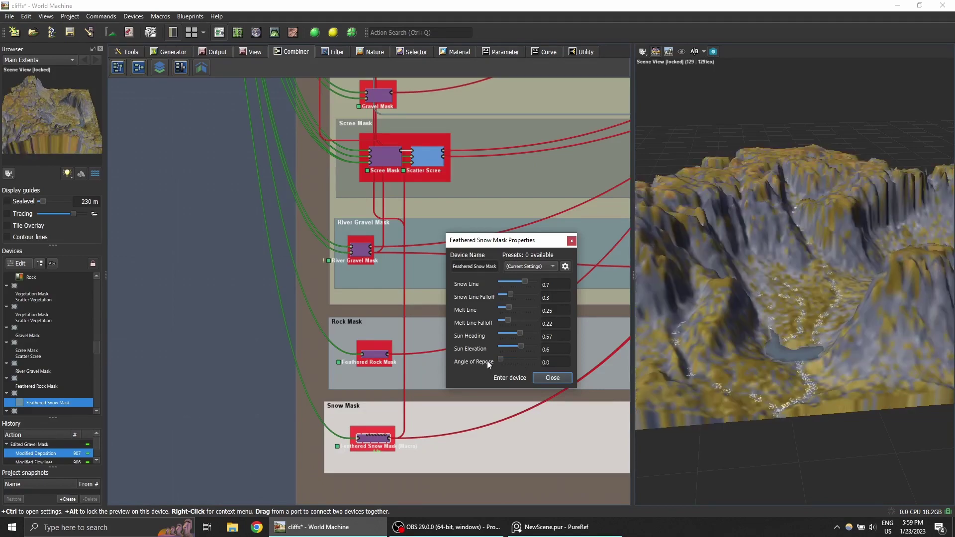
pyautogui.click(552, 378)
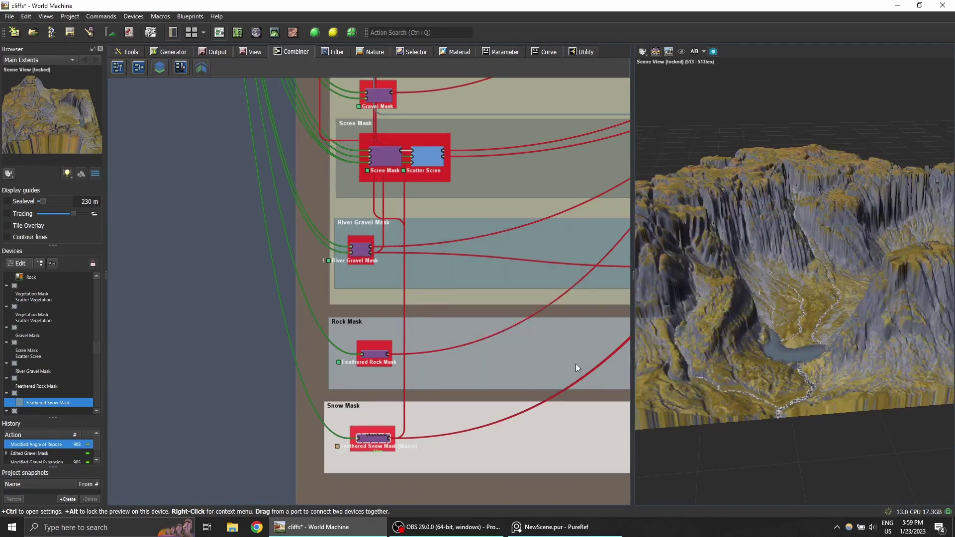
# Step: Examine the grass colours across the peaks and valley, with the Grass and Vegetation Gradient devices in view
pyautogui.scroll(-5, 509, 320)
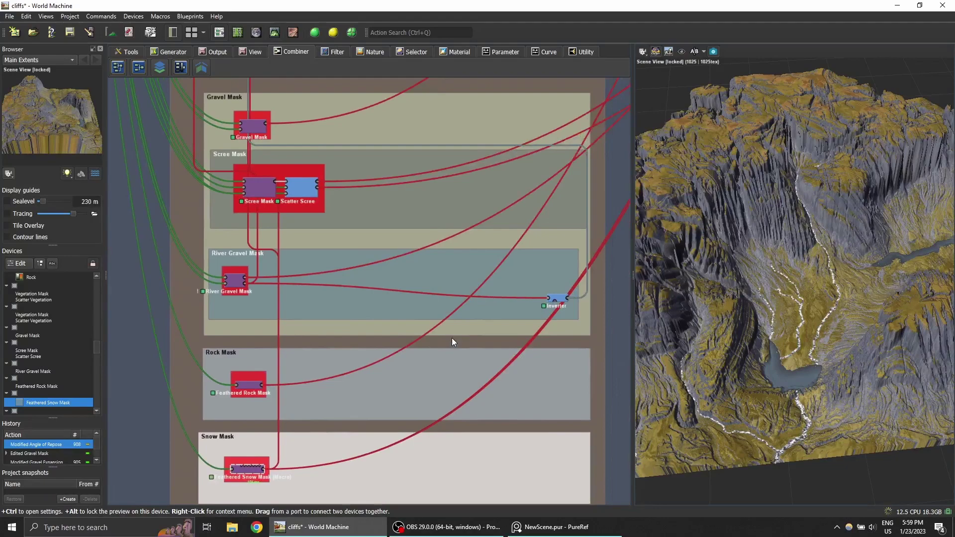
pyautogui.scroll(-3, 428, 367)
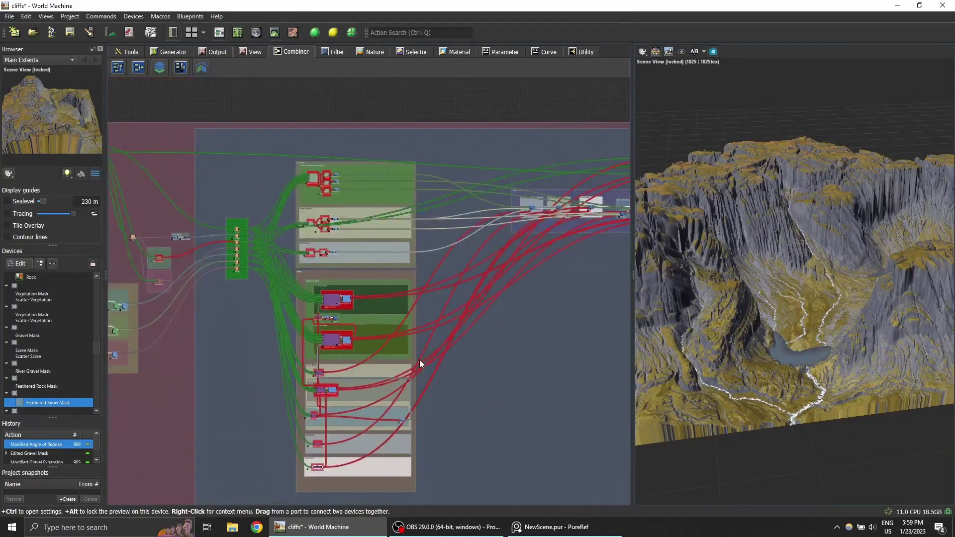
pyautogui.scroll(4, 349, 277)
pyautogui.scroll(5, 358, 288)
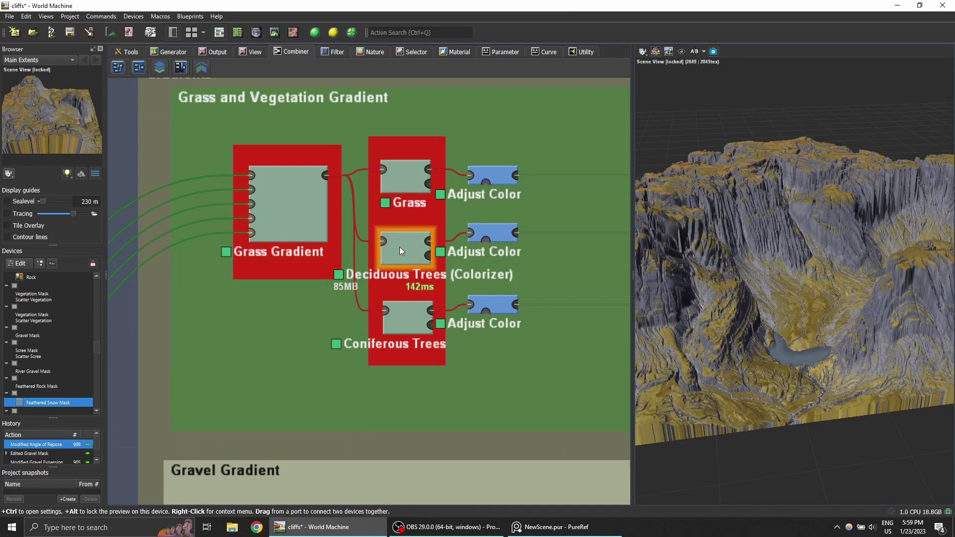
pyautogui.moveTo(484, 248); pyautogui.dragTo(436, 330, button='middle')
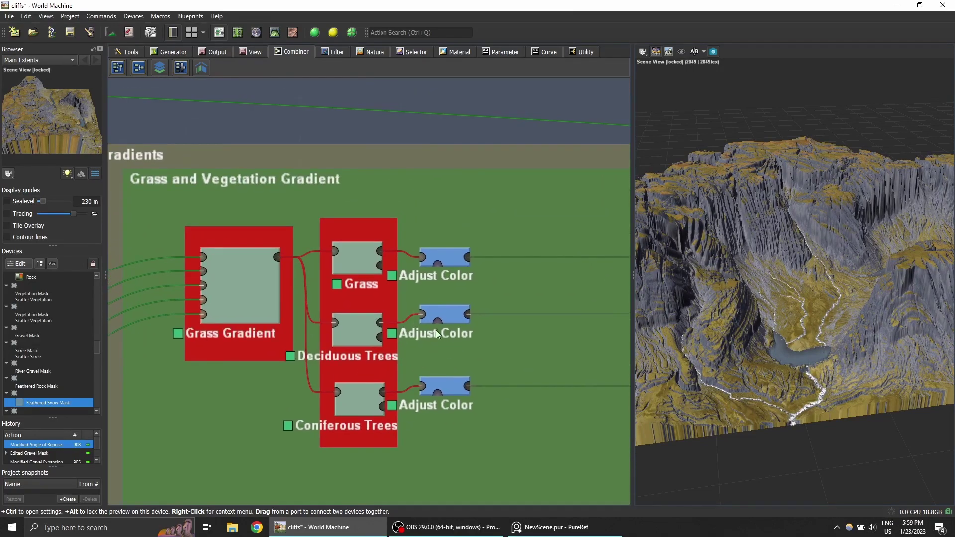
pyautogui.moveTo(717, 288); pyautogui.dragTo(753, 325)
pyautogui.moveTo(735, 256); pyautogui.dragTo(741, 285, button='middle')
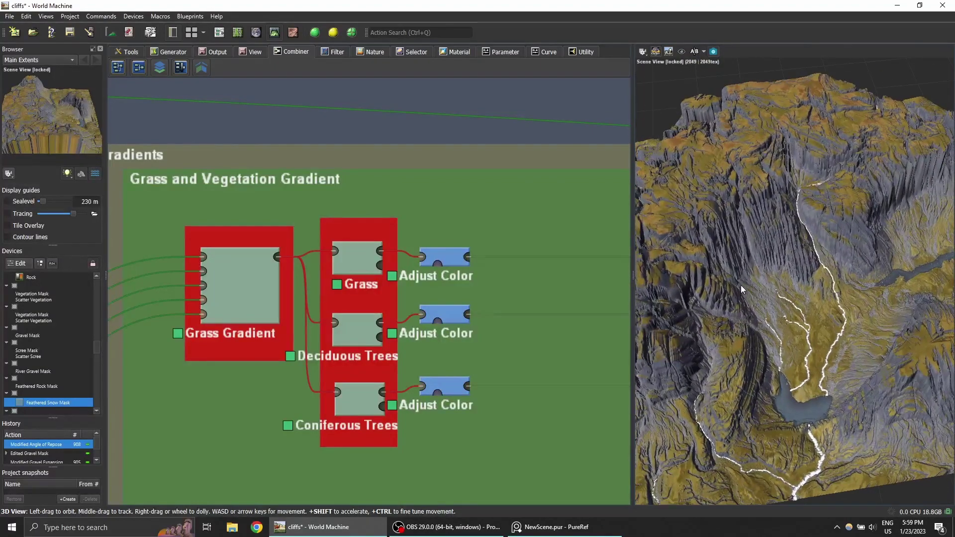
pyautogui.moveTo(749, 336); pyautogui.dragTo(755, 313)
pyautogui.moveTo(754, 317); pyautogui.dragTo(748, 298, button='middle')
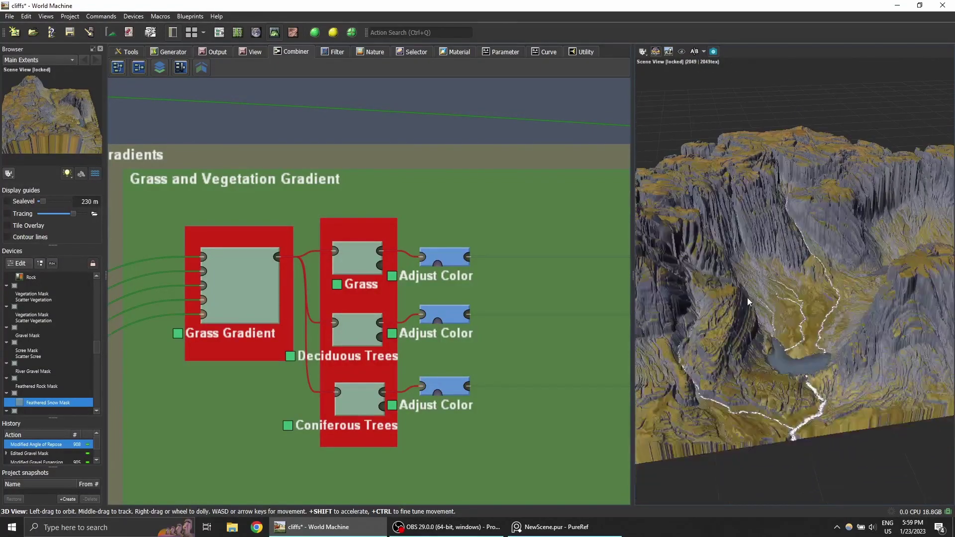
pyautogui.moveTo(800, 324); pyautogui.dragTo(736, 165)
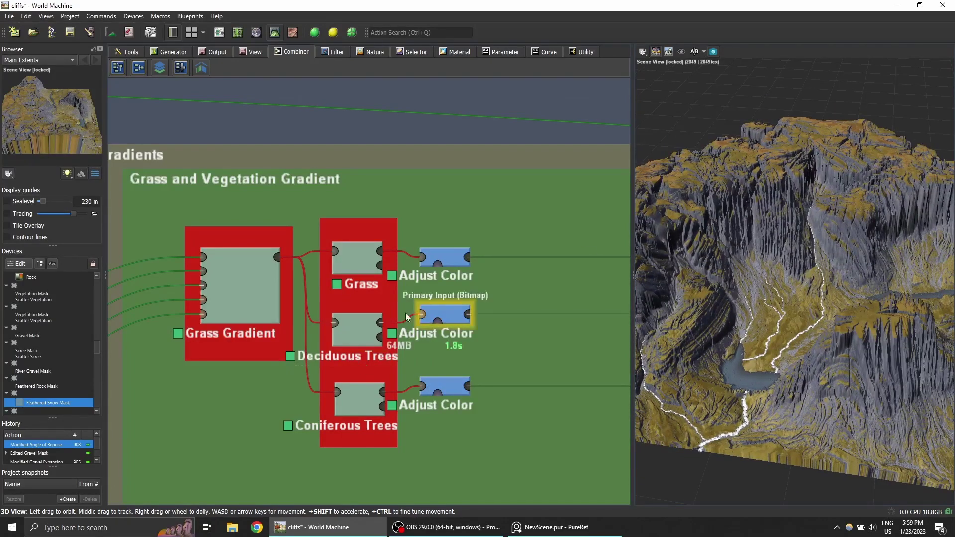
# Step: Lock the preview on the Create Water device and add a Select Height device wired from its terrain output
pyautogui.scroll(-6, 405, 312)
pyautogui.moveTo(179, 327); pyautogui.dragTo(384, 349, button='middle')
pyautogui.moveTo(353, 288); pyautogui.dragTo(325, 305, button='middle')
pyautogui.scroll(4, 318, 306)
pyautogui.click(319, 258)
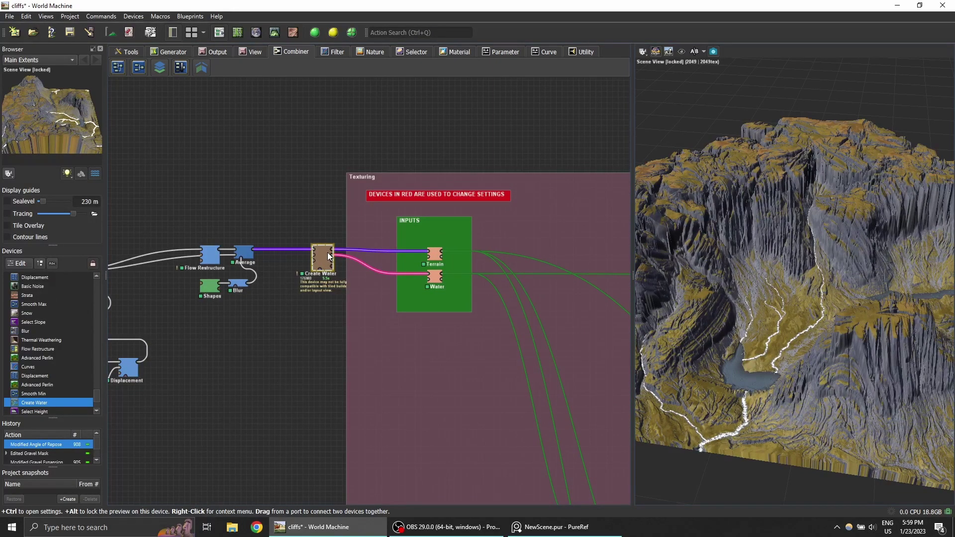
pyautogui.keyDown('alt'); pyautogui.click(328, 256); pyautogui.keyUp('alt')
pyautogui.moveTo(332, 254); pyautogui.dragTo(262, 374)
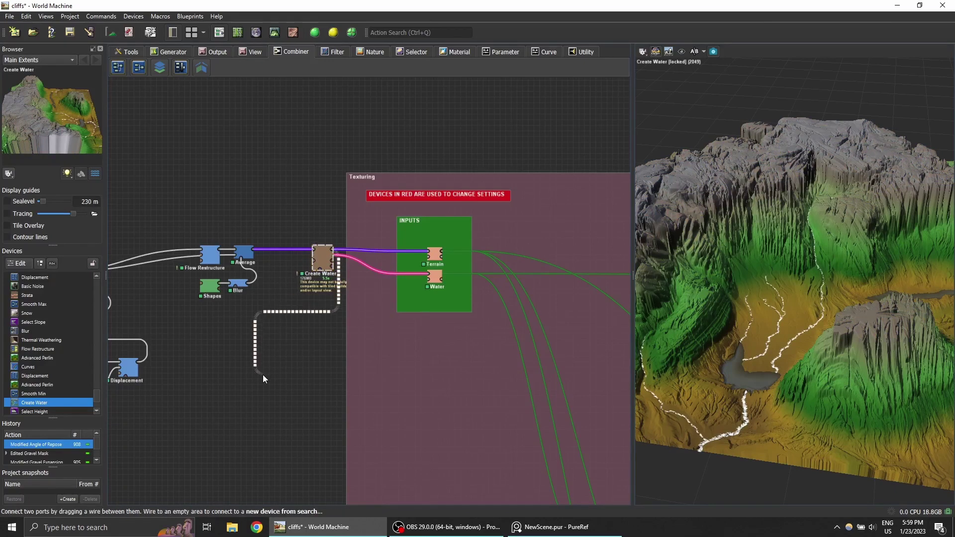
pyautogui.write('sel')
pyautogui.press('Return')
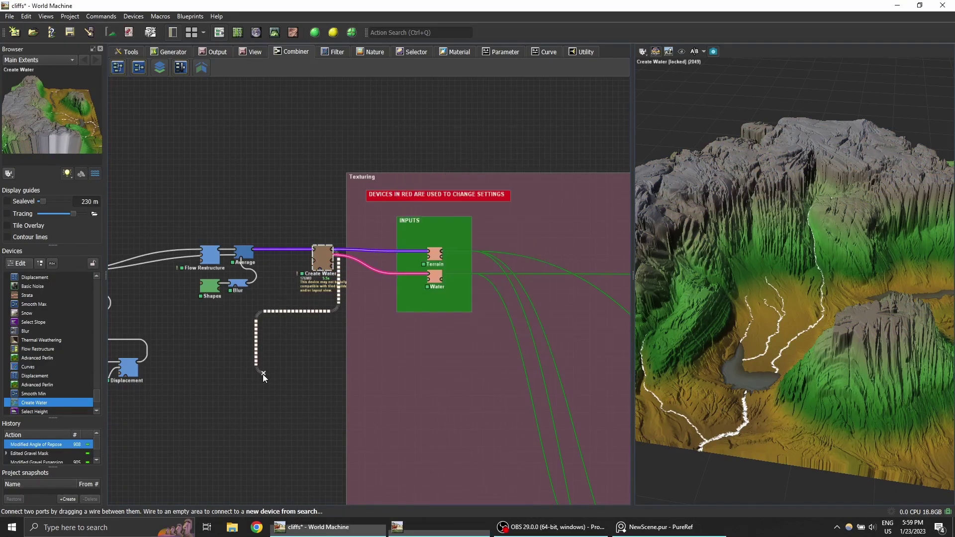
# Step: Move the Select Height device into the Grass and Vegetation Gradient group, below the Grass Gradient
pyautogui.click(279, 377)
pyautogui.moveTo(280, 377); pyautogui.dragTo(294, 382)
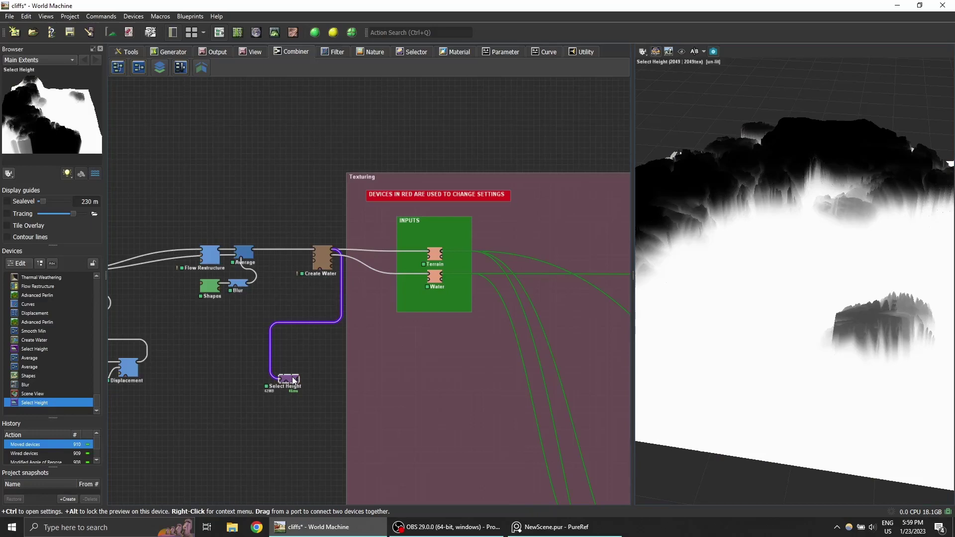
pyautogui.scroll(-5, 293, 381)
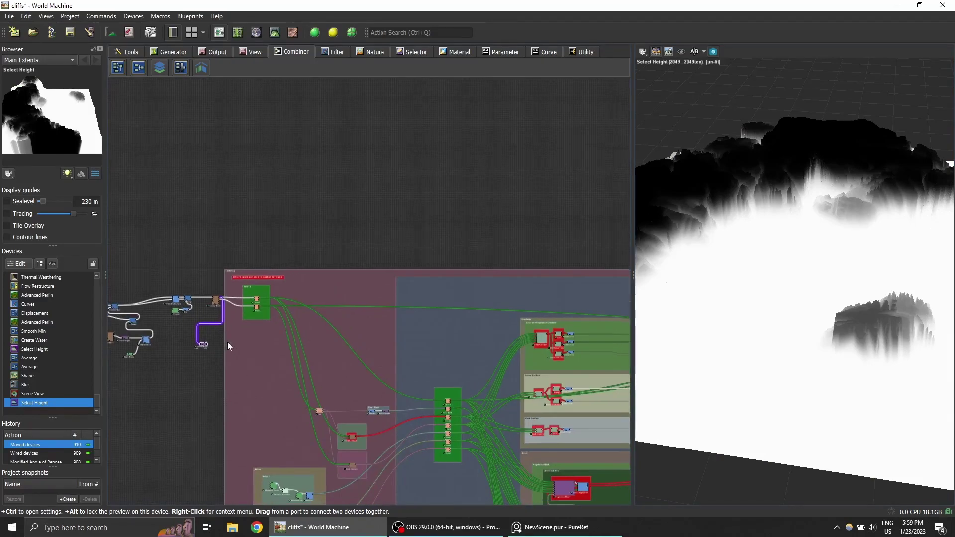
pyautogui.moveTo(204, 347); pyautogui.dragTo(531, 359)
pyautogui.scroll(5, 530, 357)
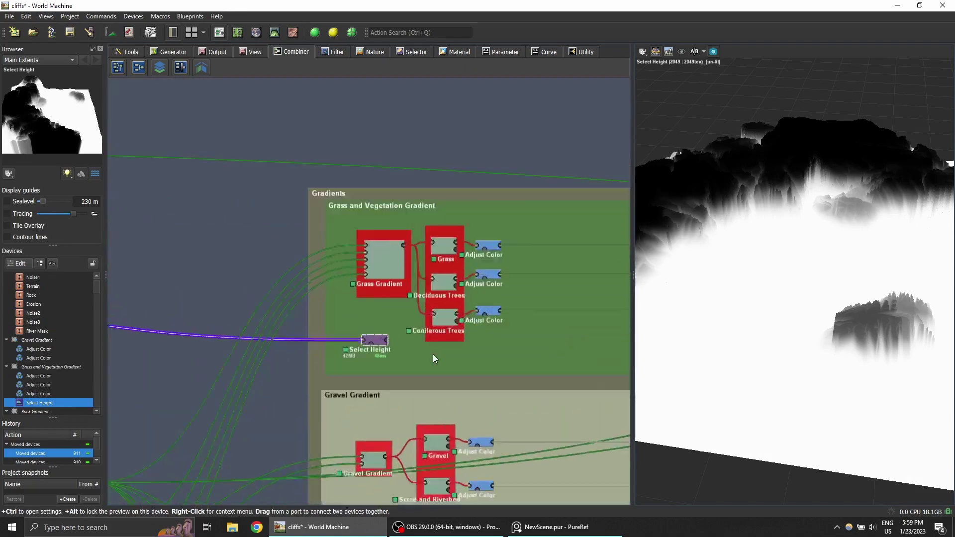
# Step: Duplicate the Grass colorizer, place the copy above the Adjust Color device, and wire the Grass Gradient output into it
pyautogui.click(425, 223)
pyautogui.hotkey('ctrl', 'c')
pyautogui.hotkey('ctrl', 'v')
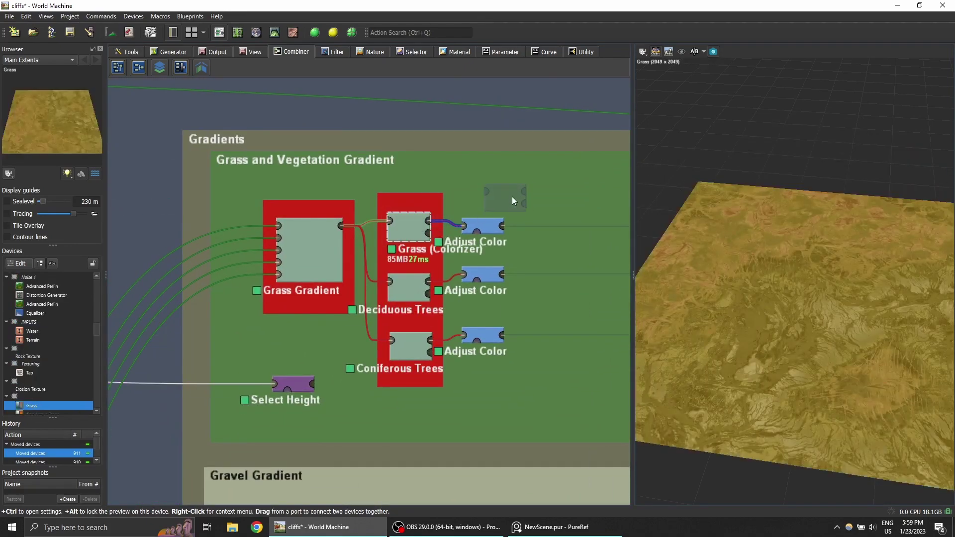
pyautogui.click(500, 195)
pyautogui.moveTo(342, 226); pyautogui.dragTo(482, 190)
# Step: Import PureRef_2023-01-17_19-47-23.png into the duplicated Grass colorizer, use row 6, and close its properties
pyautogui.doubleClick(494, 195)
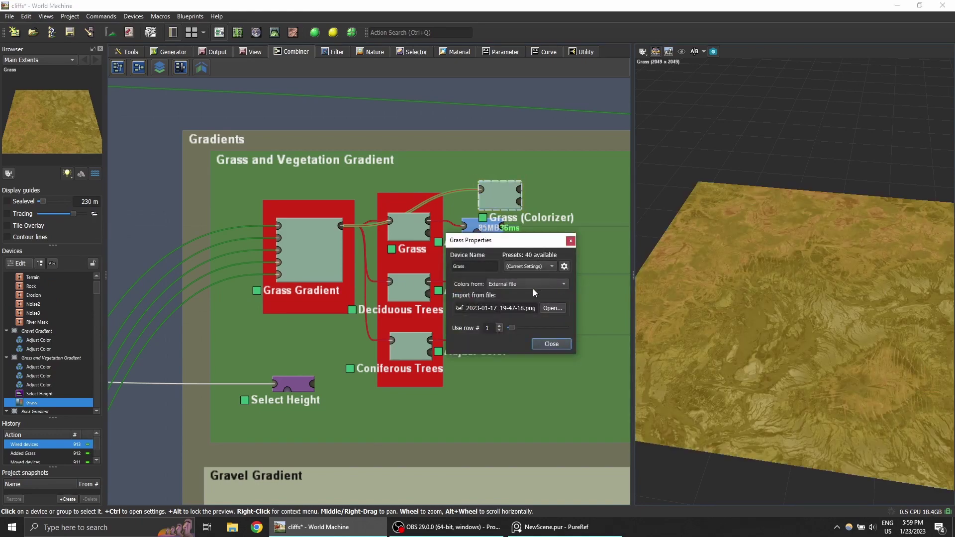
pyautogui.click(550, 308)
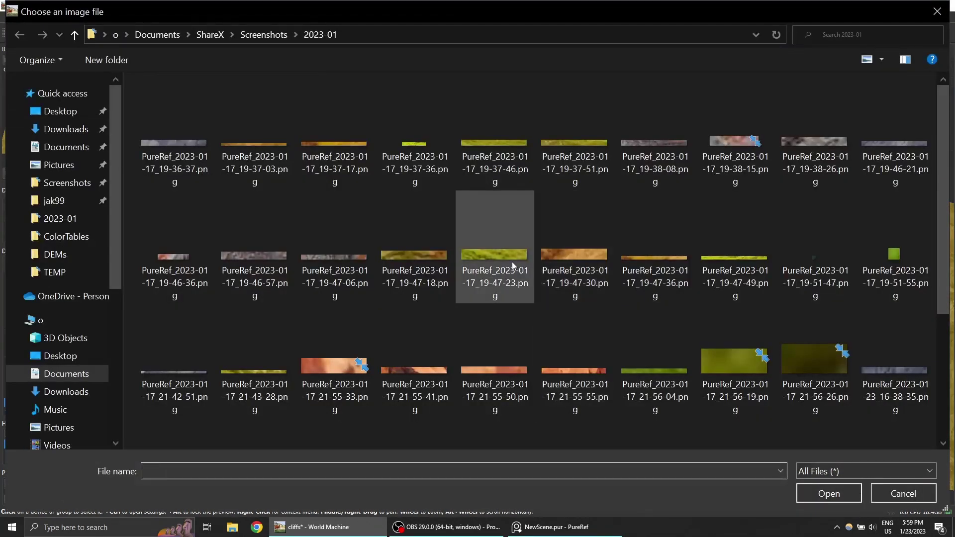
pyautogui.doubleClick(512, 262)
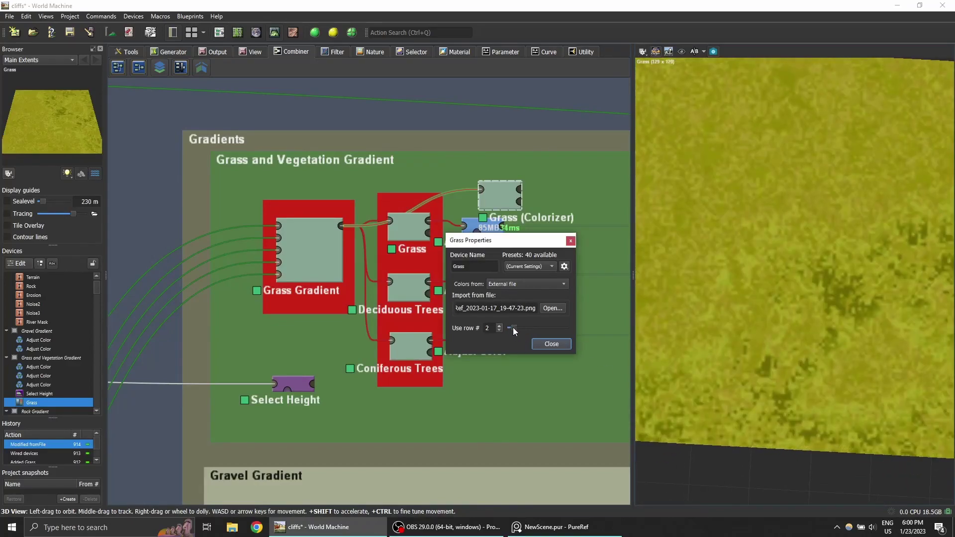
pyautogui.moveTo(513, 327); pyautogui.dragTo(531, 328)
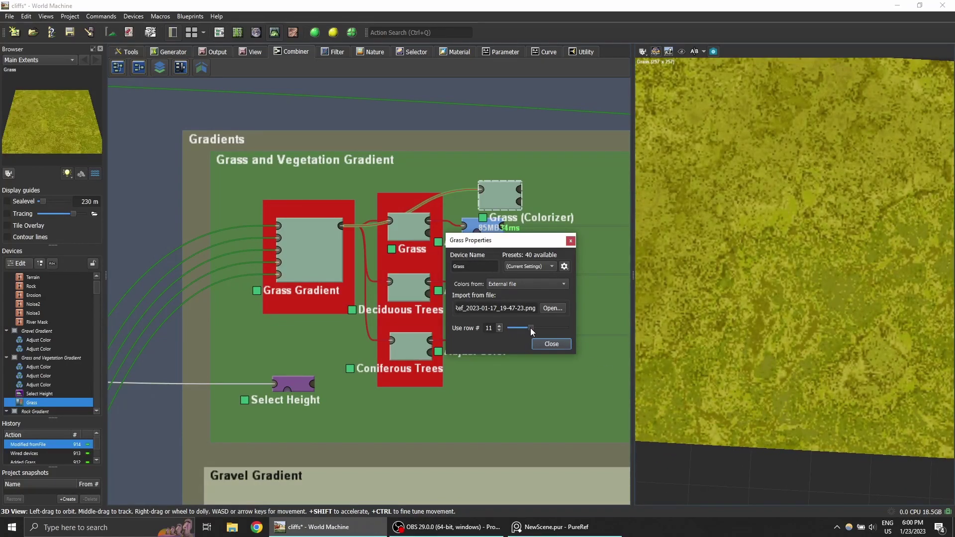
pyautogui.moveTo(530, 331)
pyautogui.mouseDown()
pyautogui.moveTo(545, 326)
pyautogui.moveTo(520, 329)
pyautogui.mouseUp()
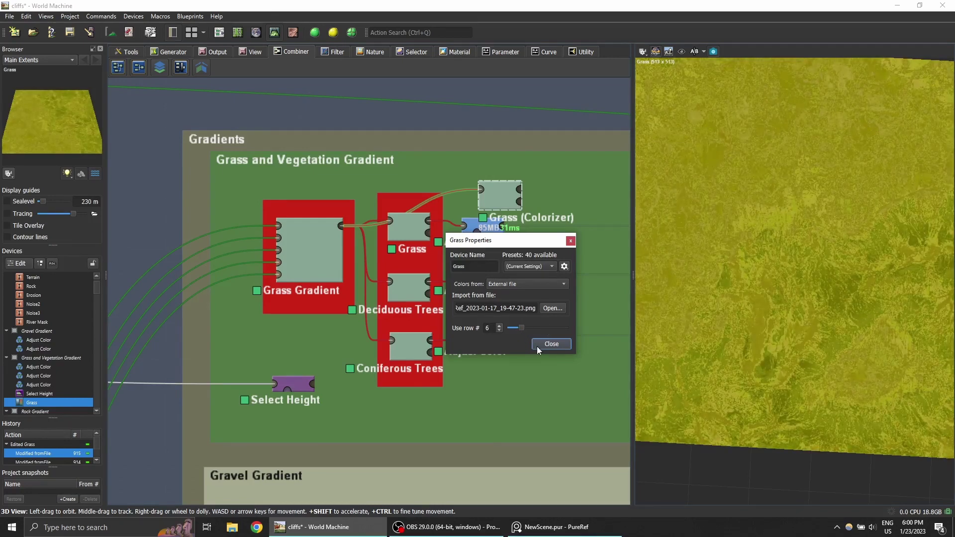
pyautogui.click(549, 344)
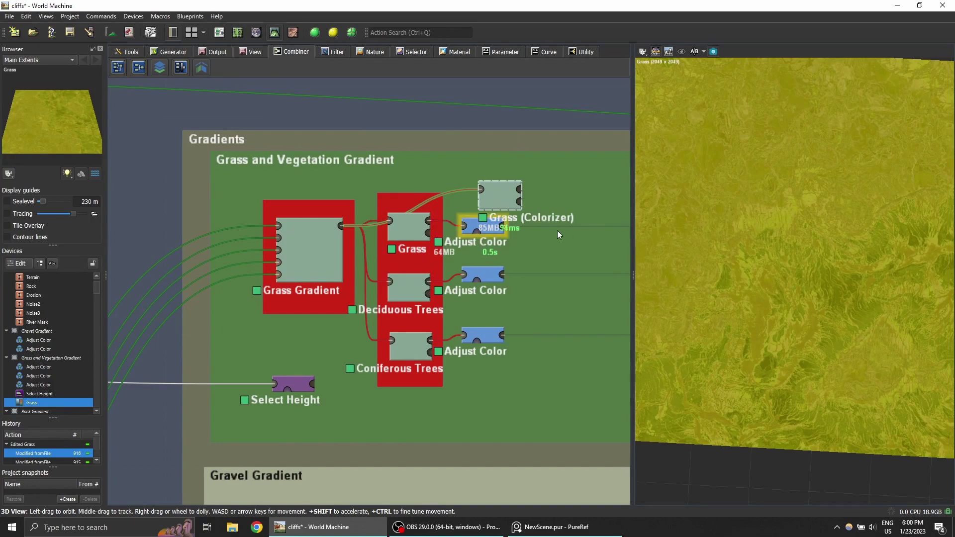
# Step: Insert an Average combiner between the original Grass colorizer and its Adjust Color device, and wire the second Grass colorizer into it
pyautogui.moveTo(595, 232); pyautogui.dragTo(592, 229)
pyautogui.moveTo(428, 220); pyautogui.dragTo(494, 240)
pyautogui.click(461, 196)
pyautogui.moveTo(521, 188); pyautogui.dragTo(512, 232)
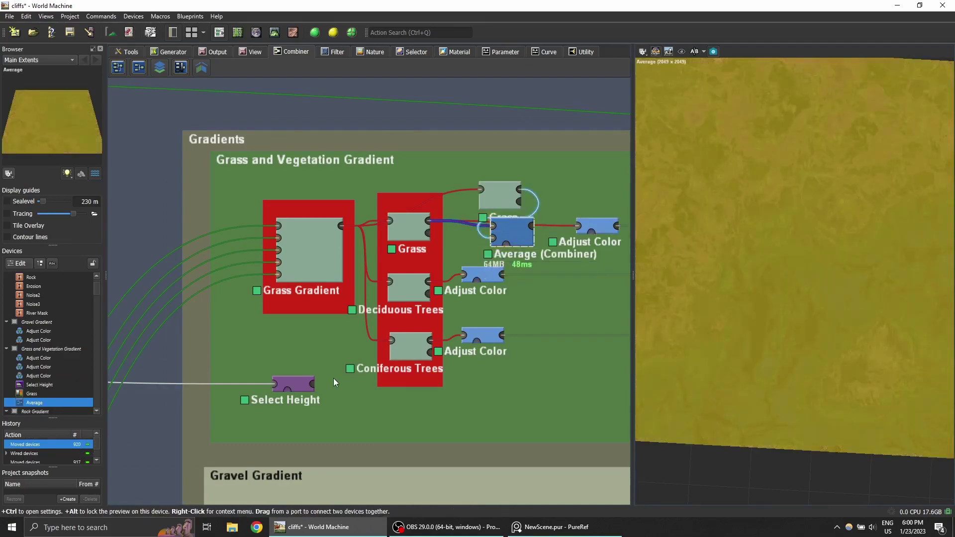
# Step: Wire Select Height into the Average combiner's mask input at strength 0.74 and connect the combiner's output to Adjust Color
pyautogui.moveTo(312, 381); pyautogui.dragTo(506, 242)
pyautogui.doubleClick(513, 236)
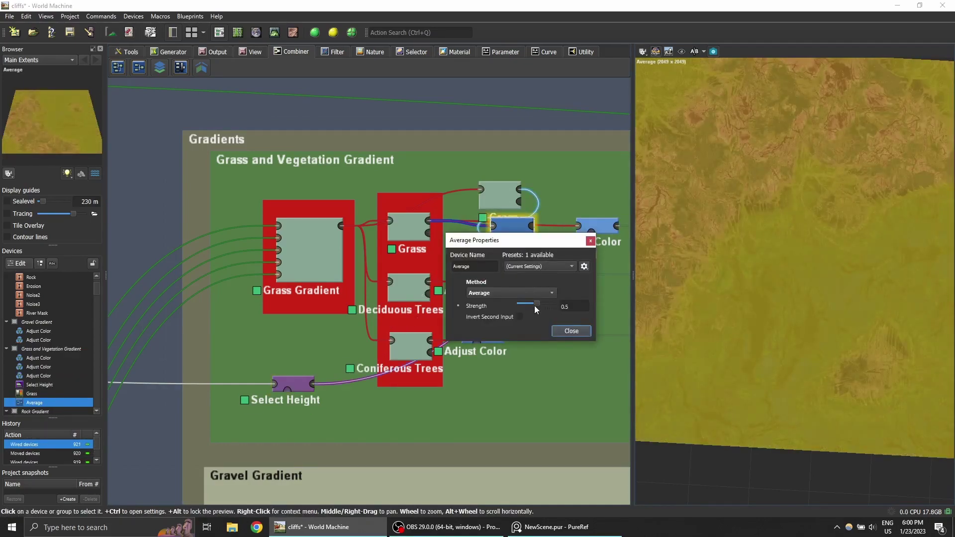
pyautogui.moveTo(536, 303)
pyautogui.mouseDown()
pyautogui.moveTo(569, 306)
pyautogui.moveTo(542, 306)
pyautogui.mouseUp()
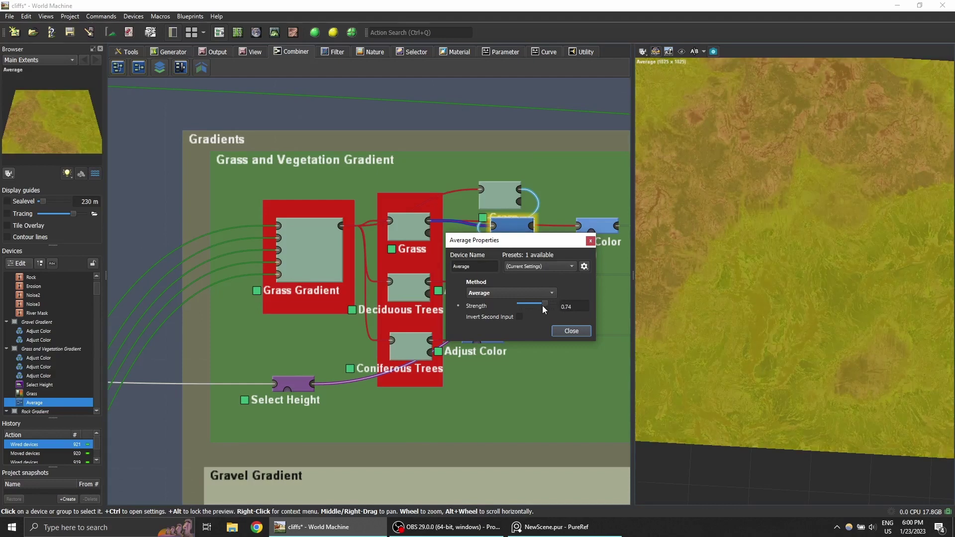
pyautogui.click(571, 330)
pyautogui.moveTo(572, 226); pyautogui.dragTo(579, 226)
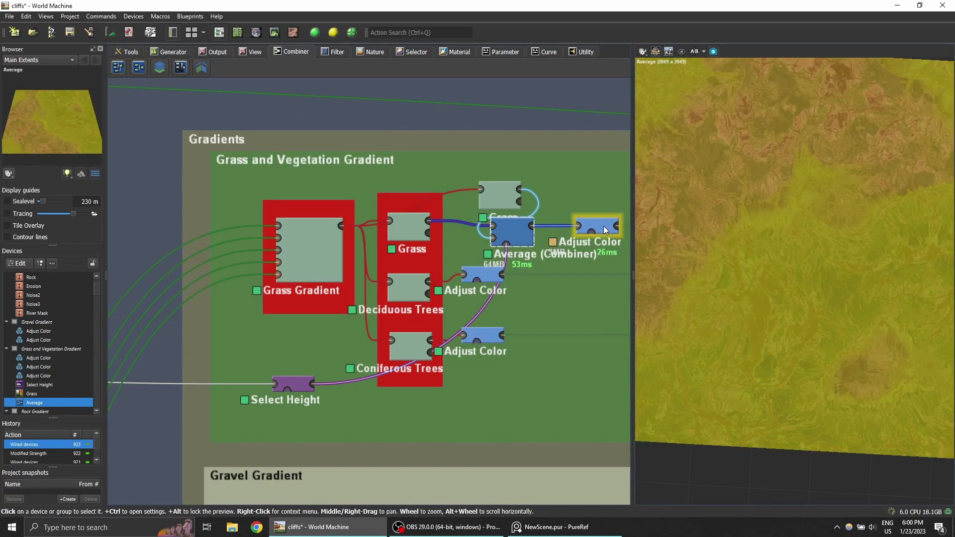
# Step: Preview the Scene View device, examine the blended grass colours across the terrain, and lock the preview on it
pyautogui.scroll(-3, 604, 226)
pyautogui.scroll(5, 457, 211)
pyautogui.scroll(-3, 458, 212)
pyautogui.moveTo(567, 182); pyautogui.dragTo(185, 229, button='middle')
pyautogui.moveTo(596, 211); pyautogui.dragTo(433, 221, button='middle')
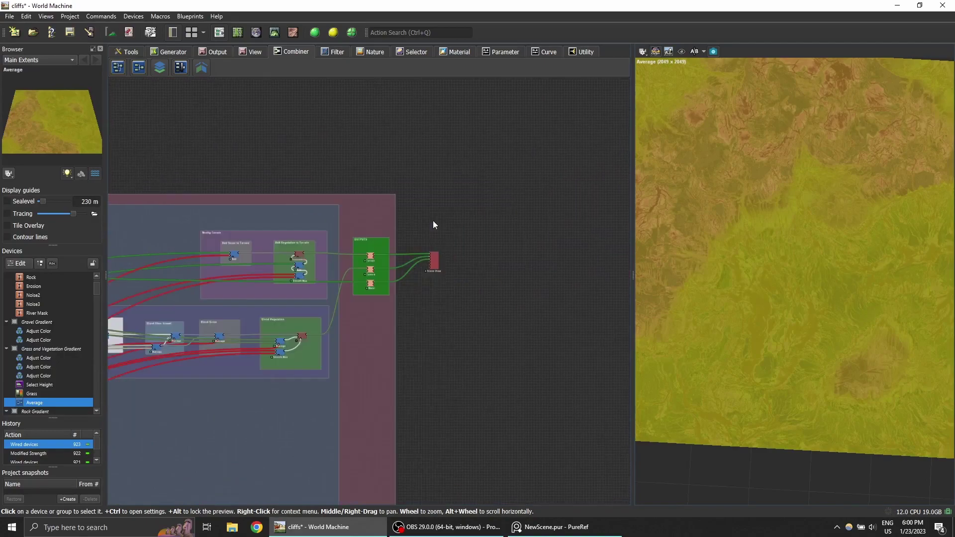
pyautogui.click(434, 260)
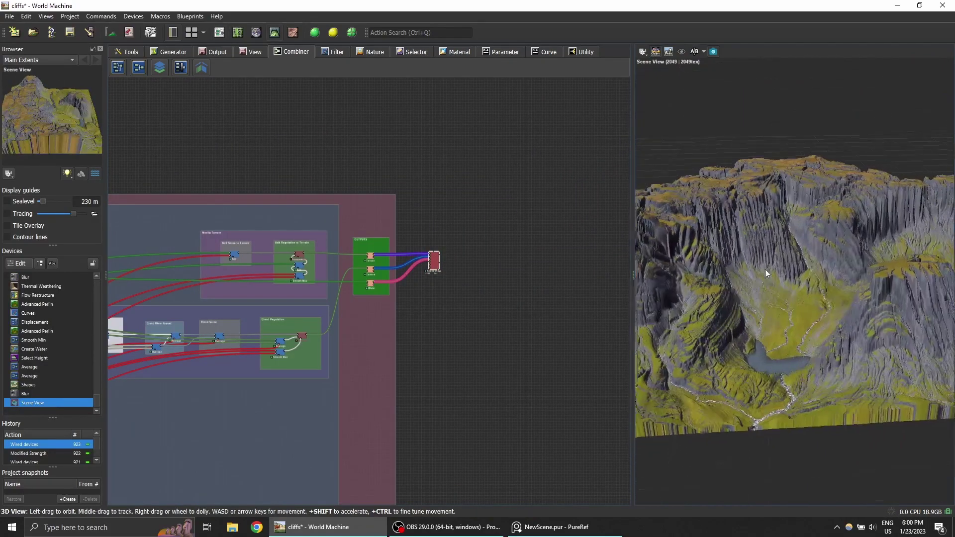
pyautogui.scroll(3, 785, 222)
pyautogui.moveTo(785, 222); pyautogui.dragTo(764, 299)
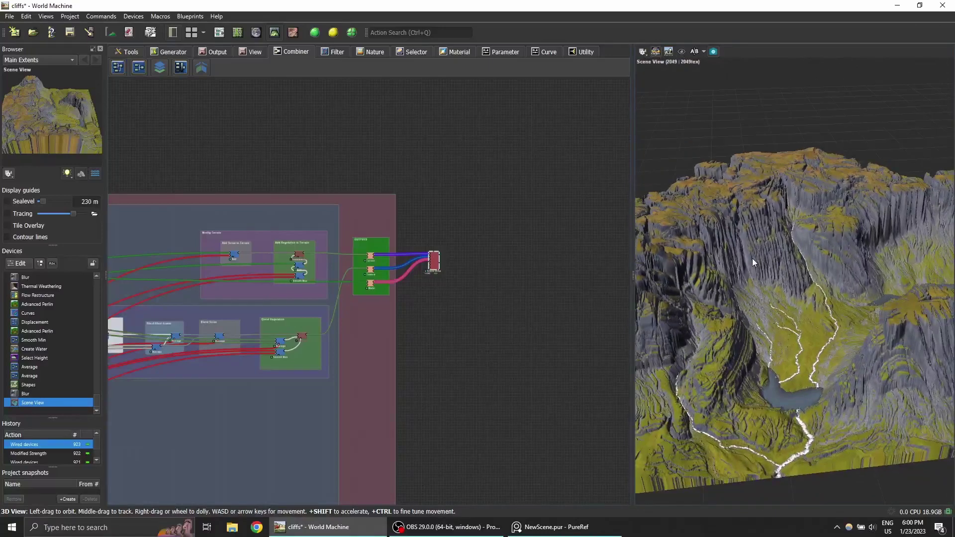
pyautogui.moveTo(756, 258); pyautogui.dragTo(757, 335)
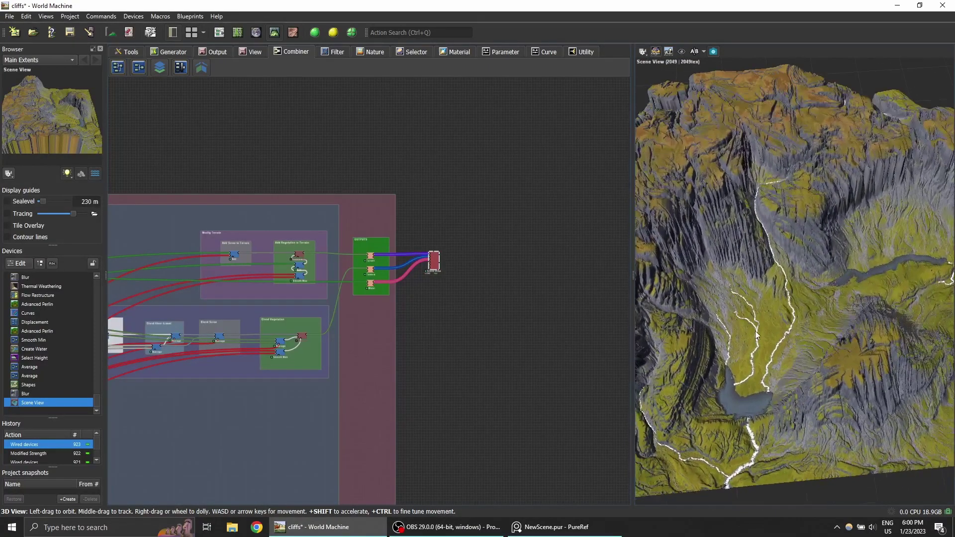
pyautogui.moveTo(723, 256); pyautogui.dragTo(679, 315)
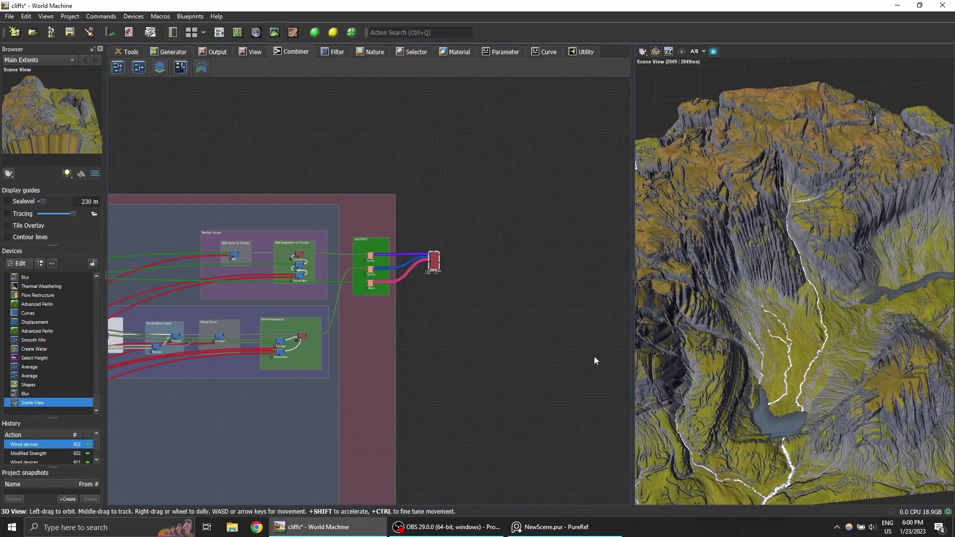
pyautogui.keyDown('alt'); pyautogui.click(437, 259); pyautogui.keyUp('alt')
# Step: Change the Deciduous Trees colorizer to an external file, load PureRef_2023-01-17_19-51-55.png, and close its properties
pyautogui.moveTo(260, 362); pyautogui.dragTo(455, 338, button='middle')
pyautogui.scroll(-3, 455, 337)
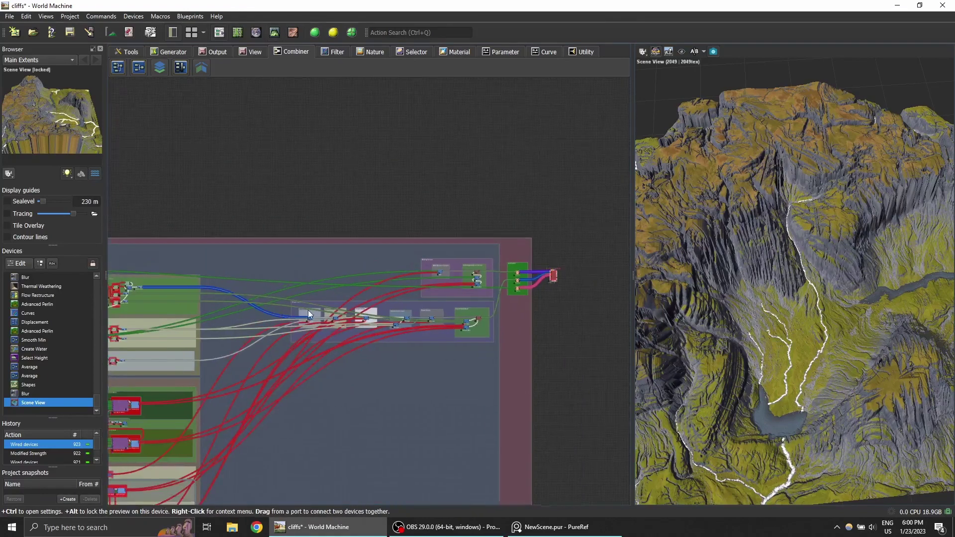
pyautogui.moveTo(118, 330); pyautogui.dragTo(350, 331, button='middle')
pyautogui.scroll(4, 351, 331)
pyautogui.scroll(3, 365, 299)
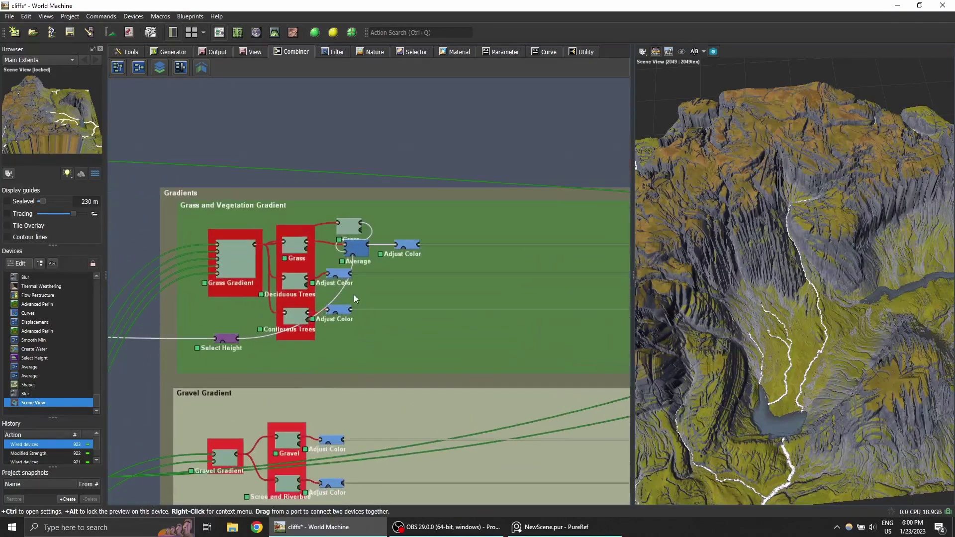
pyautogui.doubleClick(294, 285)
pyautogui.click(500, 285)
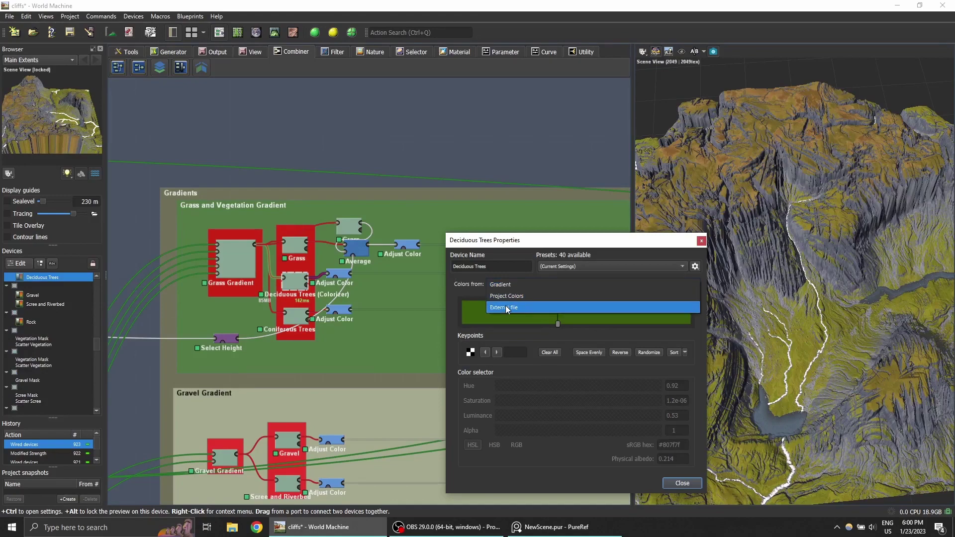
pyautogui.click(506, 308)
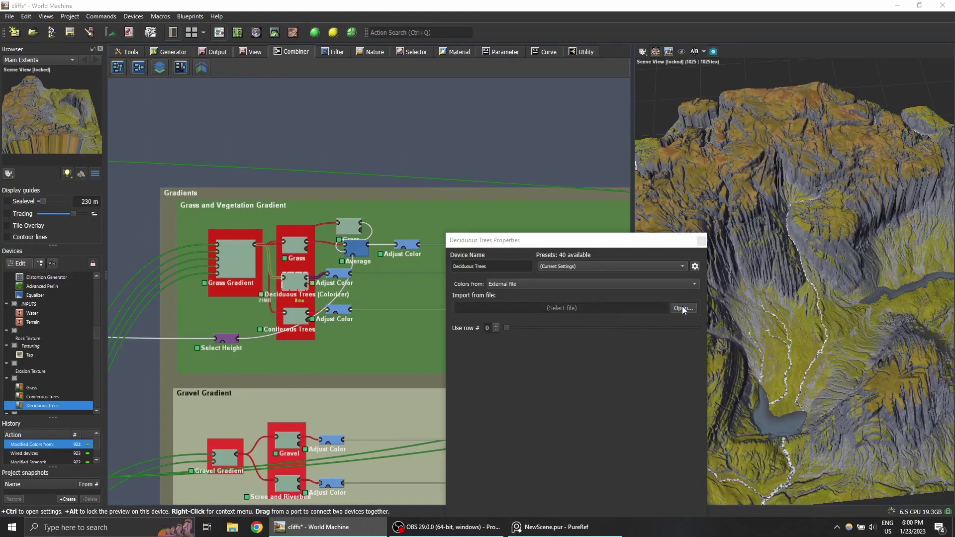
pyautogui.click(683, 309)
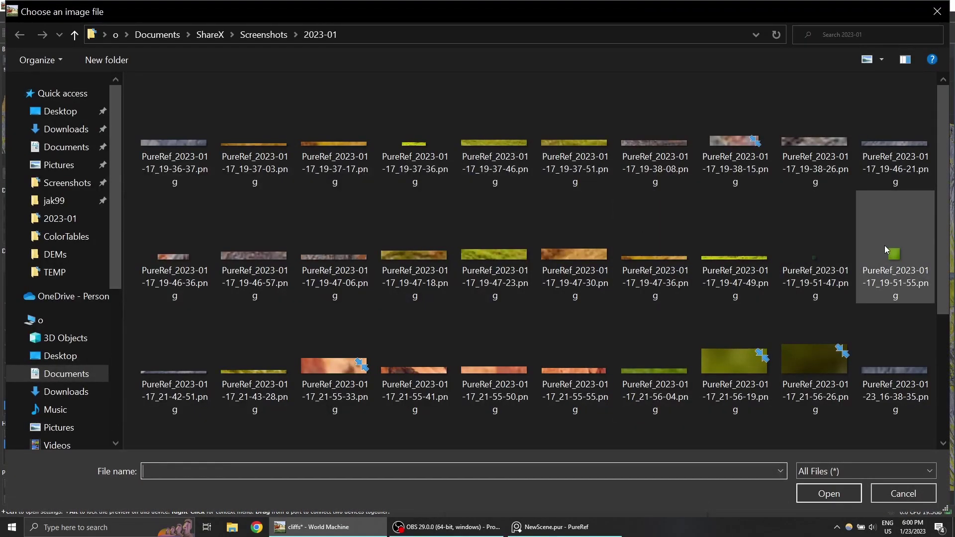
pyautogui.doubleClick(884, 246)
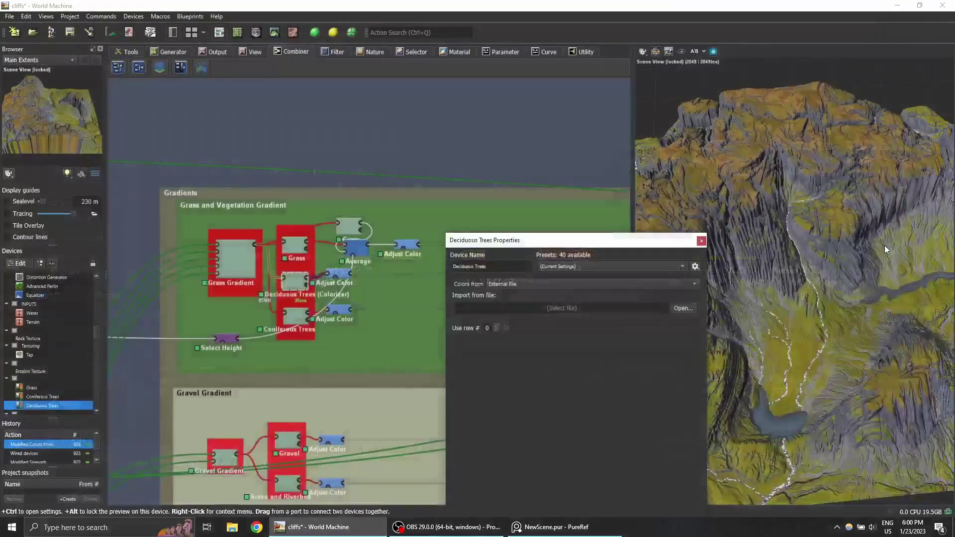
pyautogui.click(702, 241)
# Step: Change the Coniferous Trees colorizer to an external file, load PureRef_2023-01-17_19-51-47.png, and close its properties
pyautogui.scroll(5, 352, 330)
pyautogui.click(387, 273)
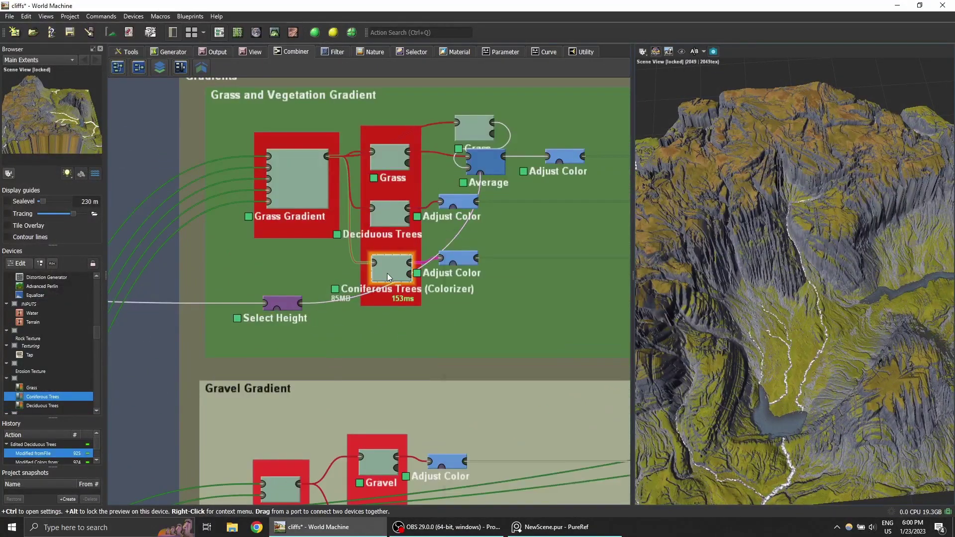
pyautogui.doubleClick(387, 273)
pyautogui.click(679, 281)
pyautogui.click(574, 315)
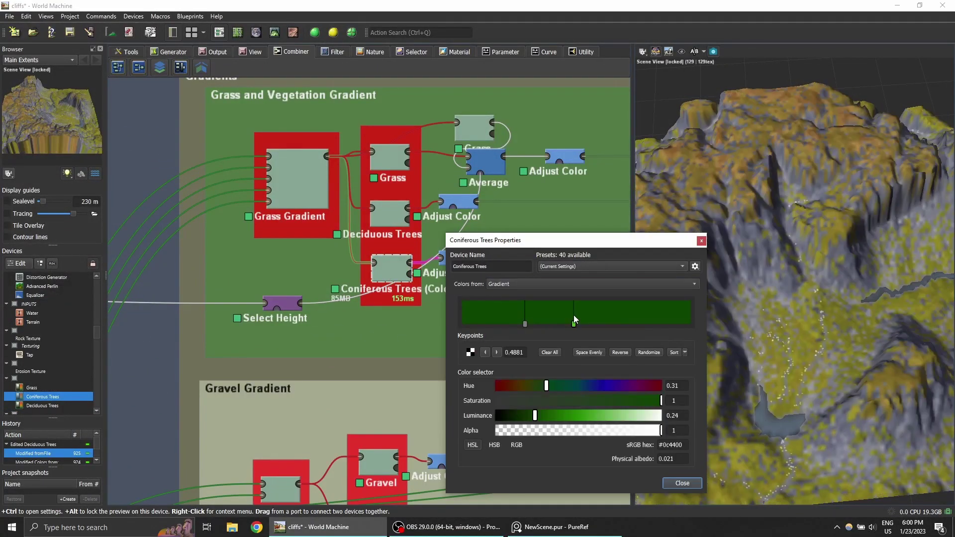
pyautogui.click(581, 283)
pyautogui.click(527, 307)
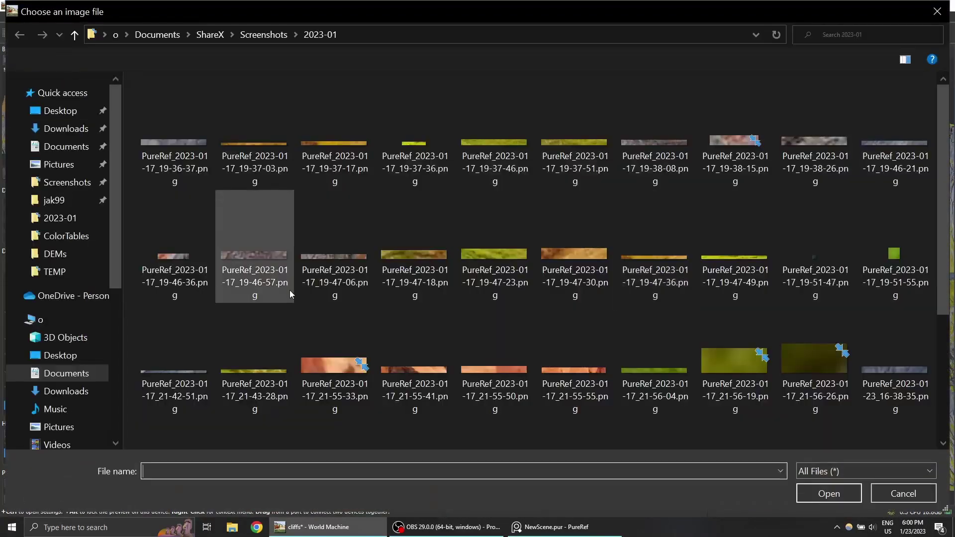
pyautogui.click(786, 257)
pyautogui.doubleClick(786, 258)
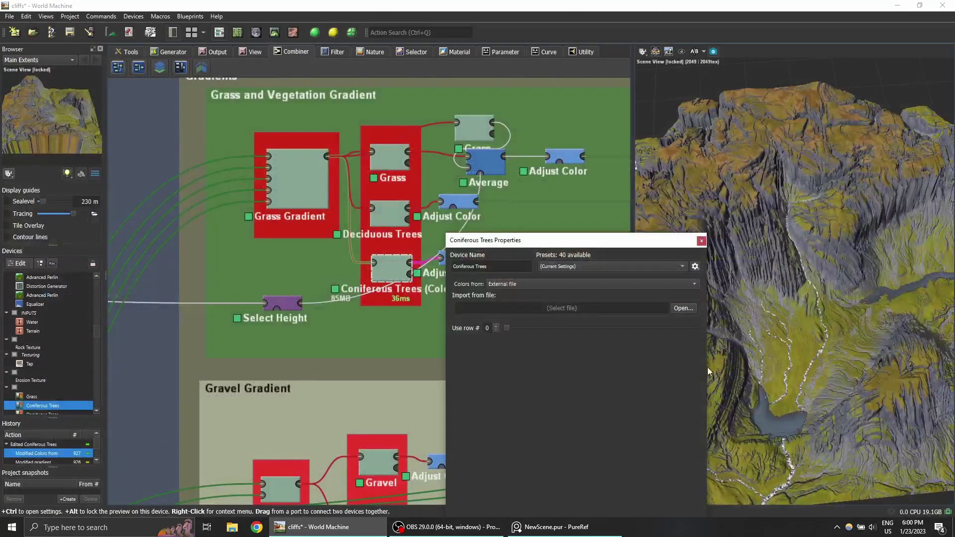
pyautogui.click(701, 242)
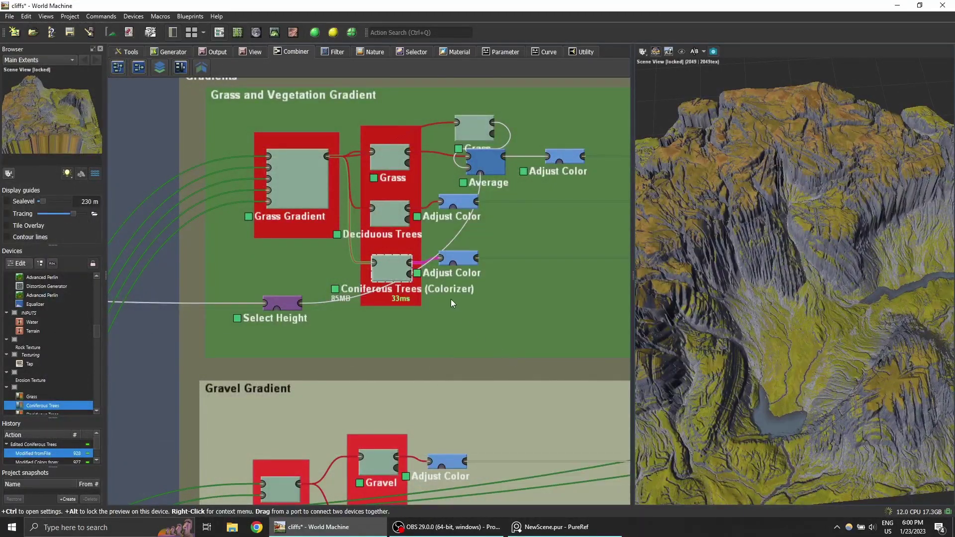
# Step: Switch to PureRef and look over the mountain reference photos
pyautogui.scroll(-3, 450, 300)
pyautogui.scroll(1, 482, 383)
pyautogui.click(550, 527)
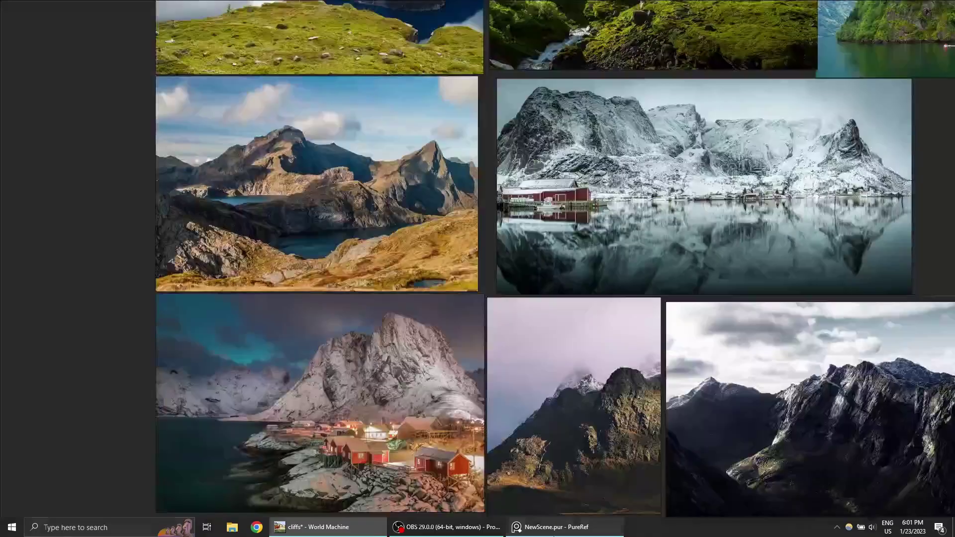
pyautogui.scroll(3, 367, 399)
pyautogui.moveTo(367, 399); pyautogui.dragTo(130, 234, button='middle')
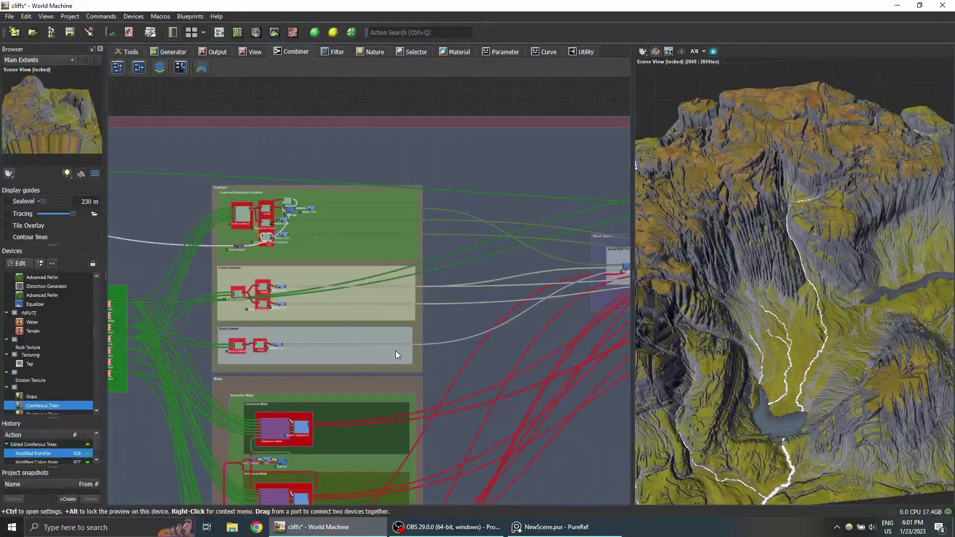
# Step: Preview the Vegetation Mask in the Coniferous Mask group and set its Subtract Flowlines Flowlines value to 0.53
pyautogui.scroll(5, 332, 351)
pyautogui.click(306, 307)
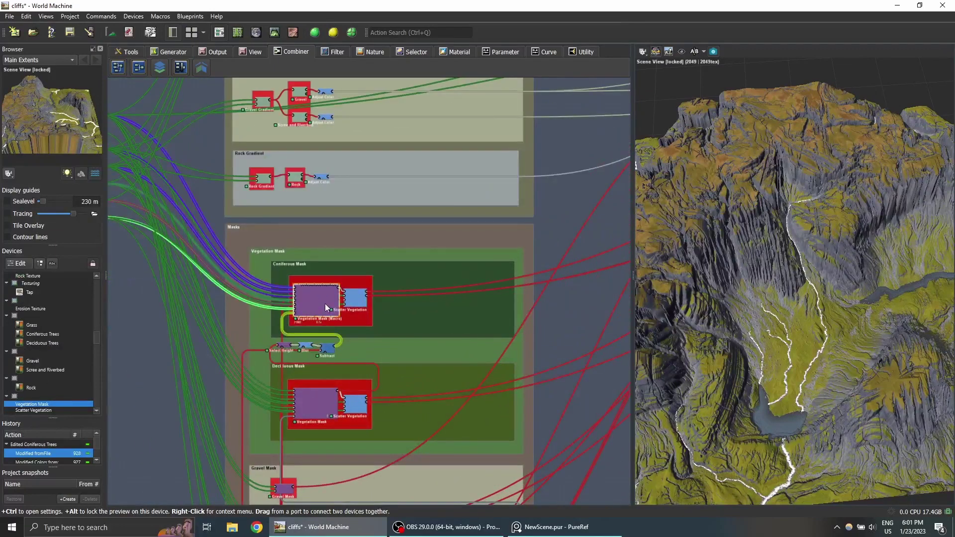
pyautogui.keyDown('alt'); pyautogui.click(323, 299); pyautogui.keyUp('alt')
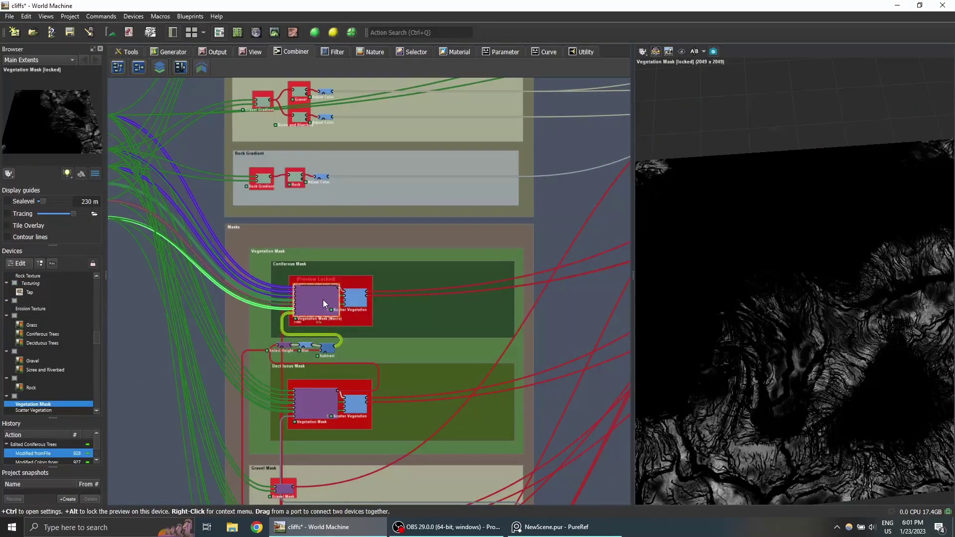
pyautogui.keyDown('alt'); pyautogui.click(323, 299); pyautogui.keyUp('alt')
pyautogui.scroll(3, 323, 300)
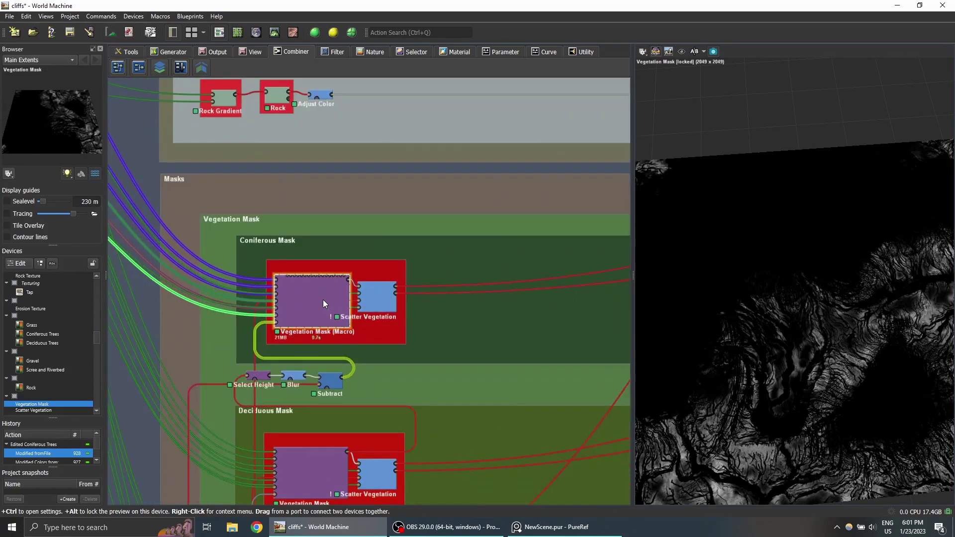
pyautogui.moveTo(737, 323); pyautogui.dragTo(667, 331)
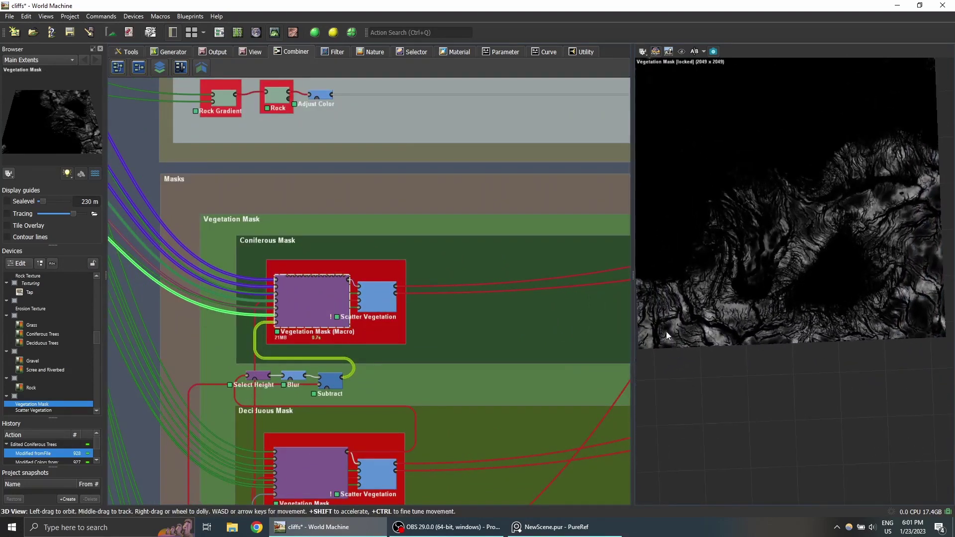
pyautogui.doubleClick(324, 297)
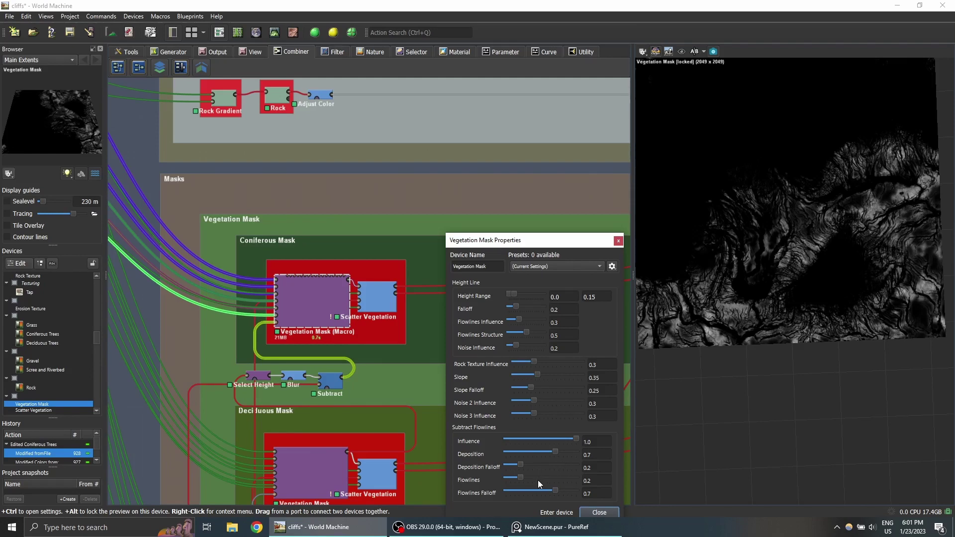
pyautogui.moveTo(521, 477); pyautogui.dragTo(545, 478)
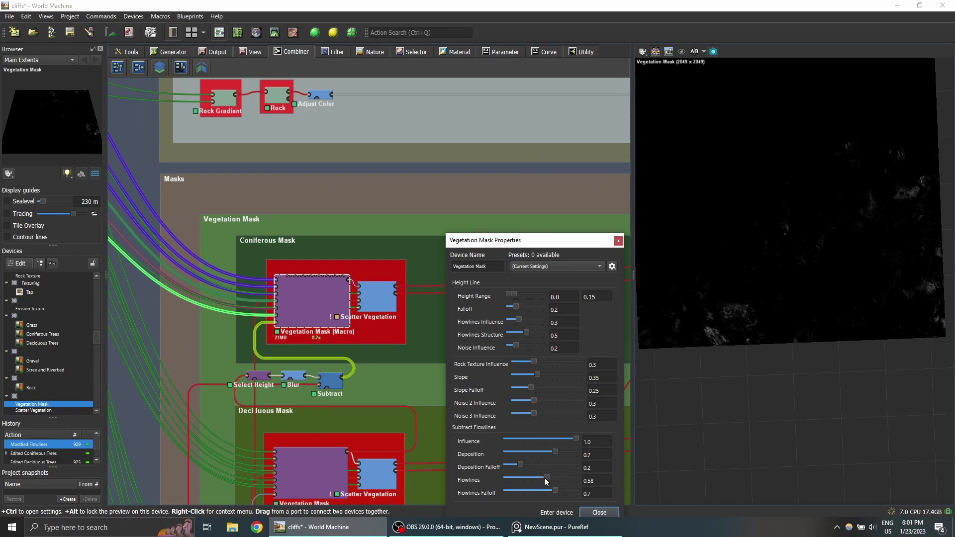
pyautogui.moveTo(545, 476); pyautogui.dragTo(542, 476)
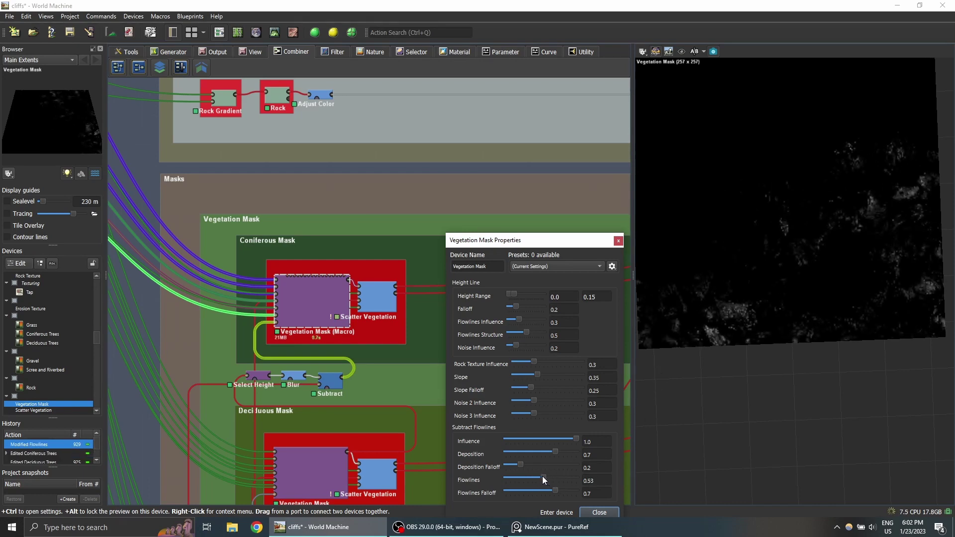
pyautogui.click(618, 240)
# Step: Set the Vegetation Mask in the Deciduous Mask group to an upper height of 0.2 and a slope of 0.32
pyautogui.scroll(-3, 348, 363)
pyautogui.click(358, 347)
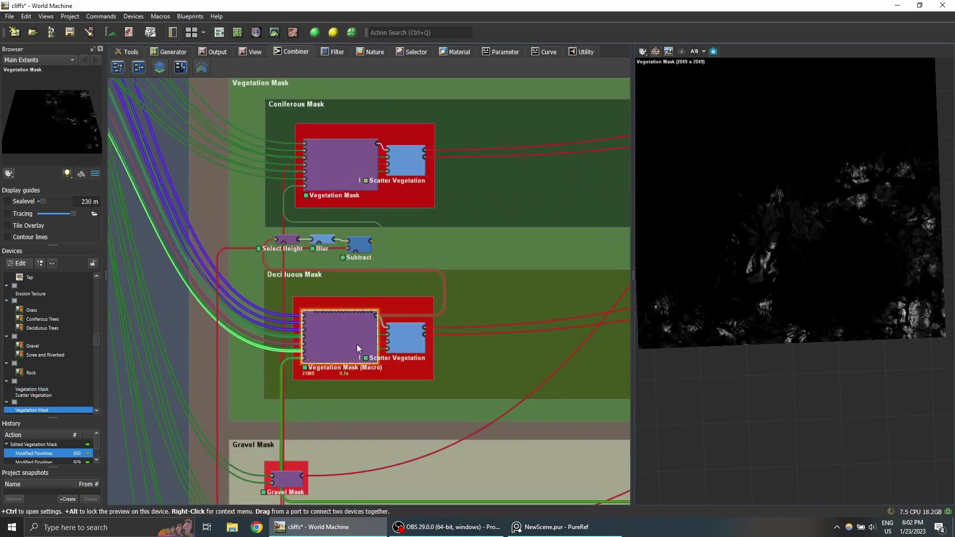
pyautogui.doubleClick(357, 344)
pyautogui.click(621, 240)
pyautogui.scroll(-1, 470, 302)
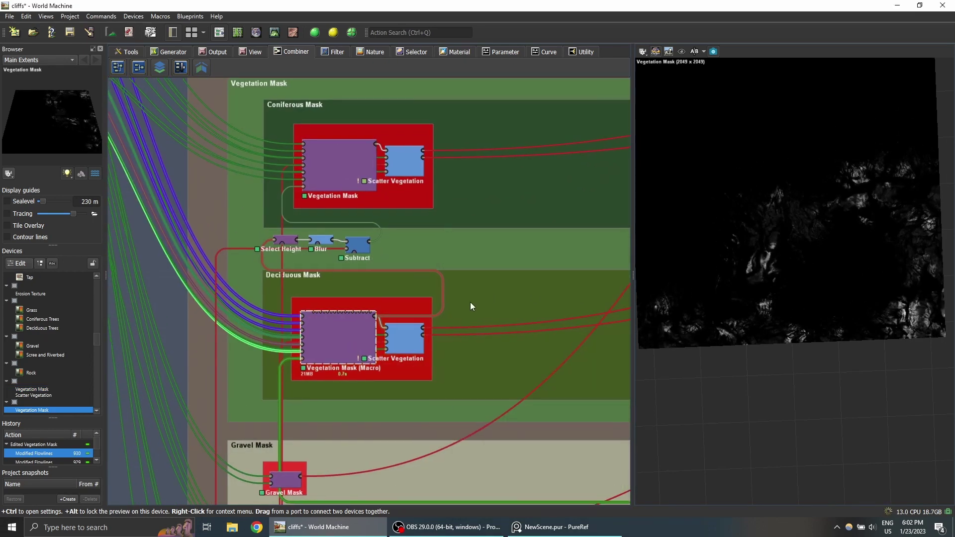
pyautogui.doubleClick(338, 356)
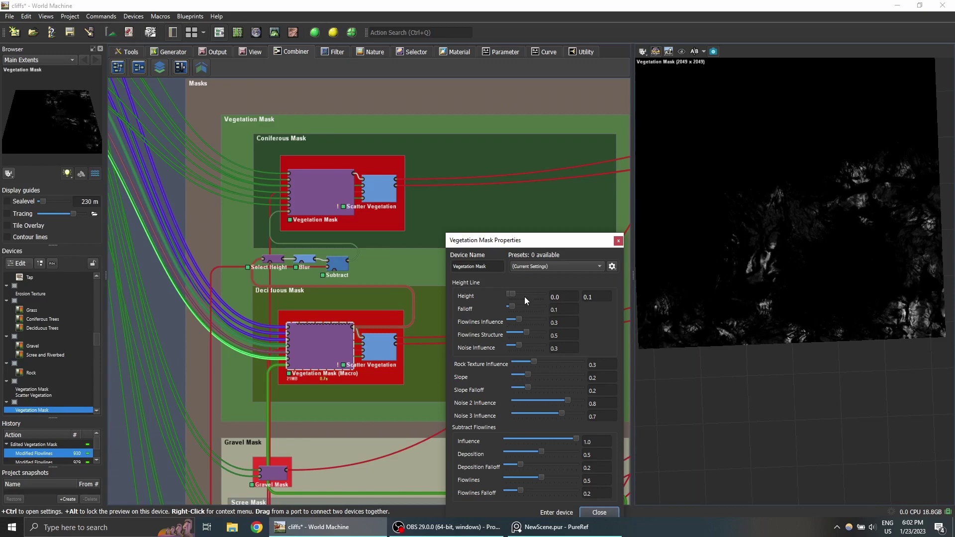
pyautogui.click(601, 298)
pyautogui.press('Return')
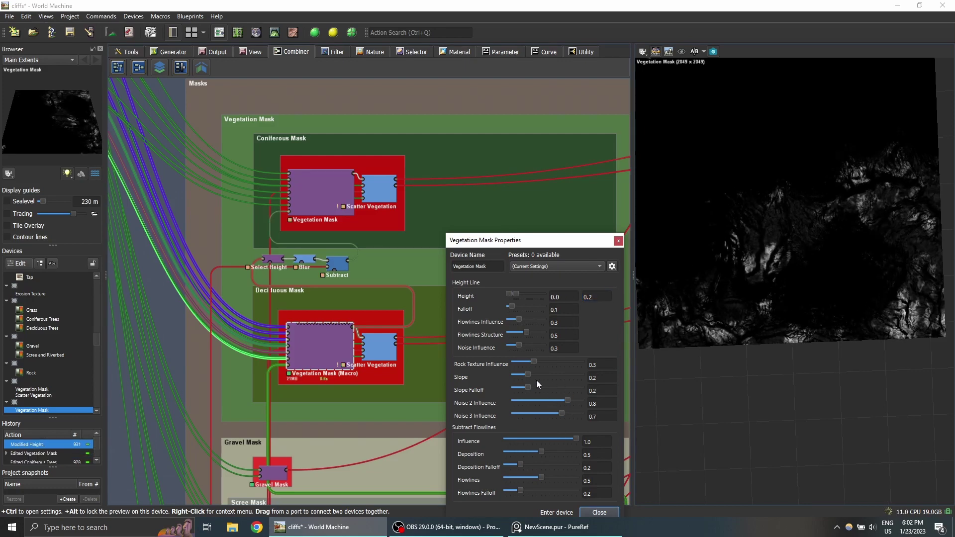
pyautogui.moveTo(527, 374); pyautogui.dragTo(534, 375)
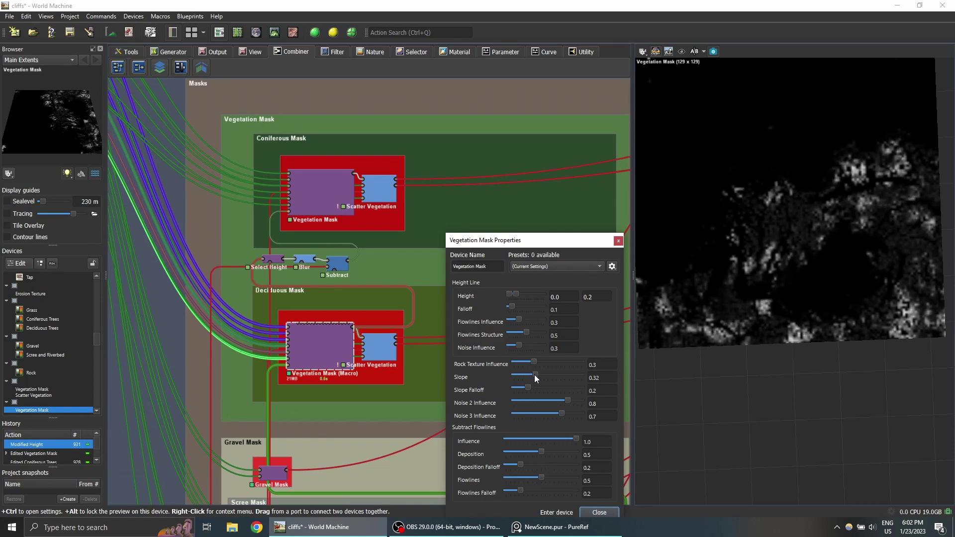
pyautogui.click(618, 241)
# Step: Set the slope of the Vegetation Mask in the Coniferous Mask group to 0.43
pyautogui.doubleClick(335, 201)
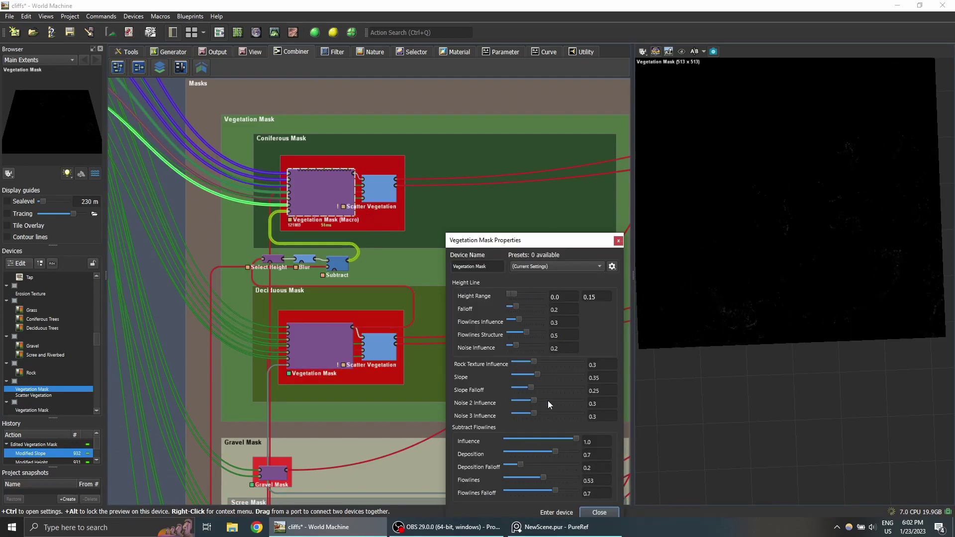
pyautogui.click(607, 380)
pyautogui.press('Return')
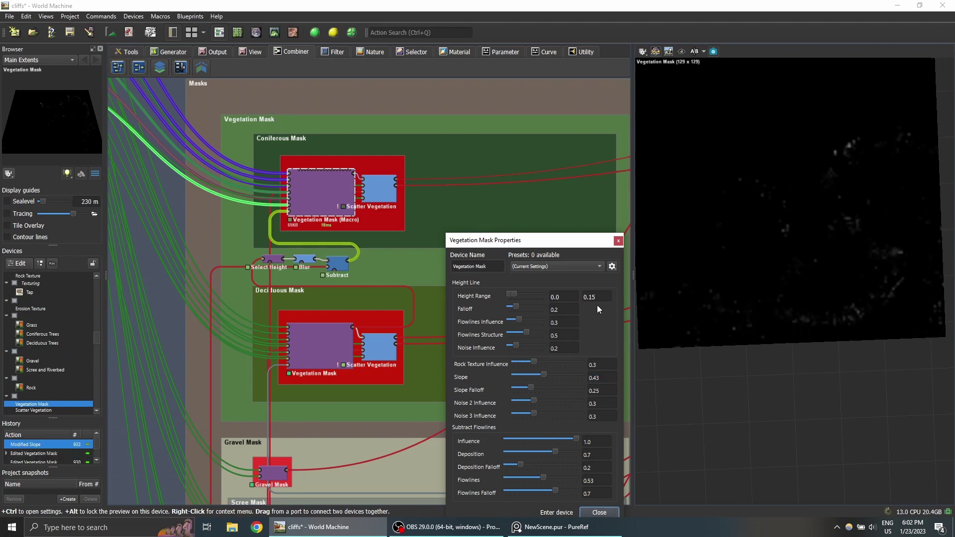
# Step: Preview the Vegetation Mask in the Deciduous Mask group
pyautogui.click(619, 241)
pyautogui.click(342, 351)
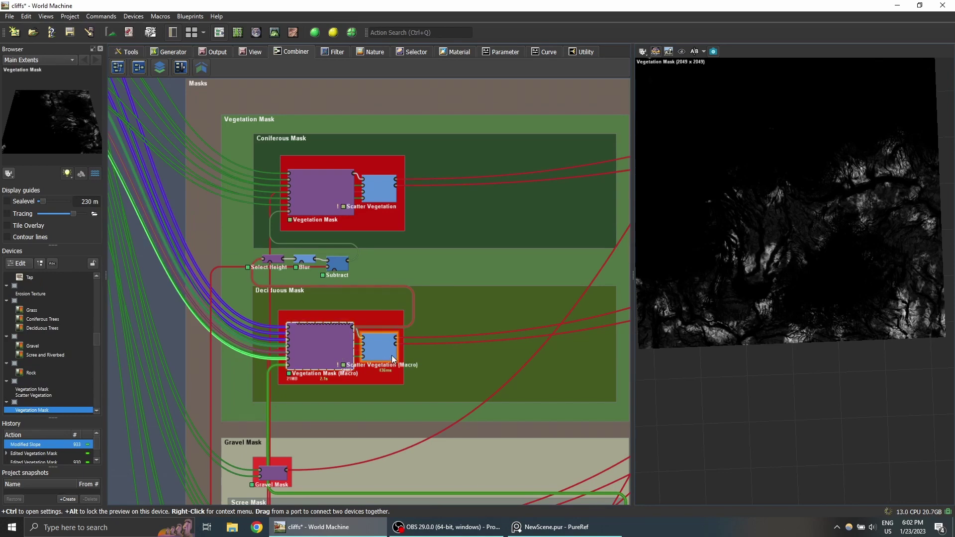
pyautogui.doubleClick(323, 354)
pyautogui.press('Escape')
# Step: Set the Scatter Vegetation device in the Deciduous Mask group to a radius of 2px and a density of 0.9
pyautogui.moveTo(424, 316); pyautogui.dragTo(313, 345, button='middle')
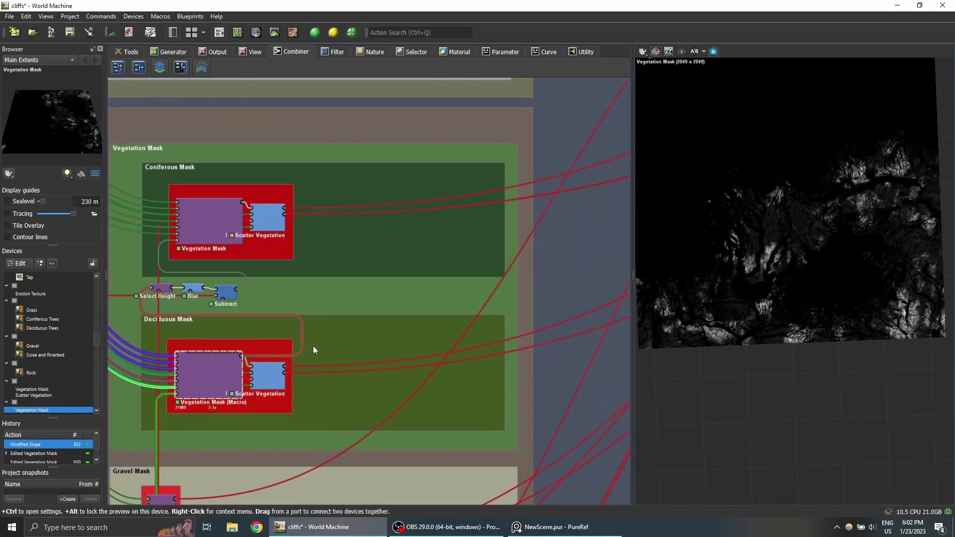
pyautogui.scroll(-2, 313, 345)
pyautogui.doubleClick(281, 369)
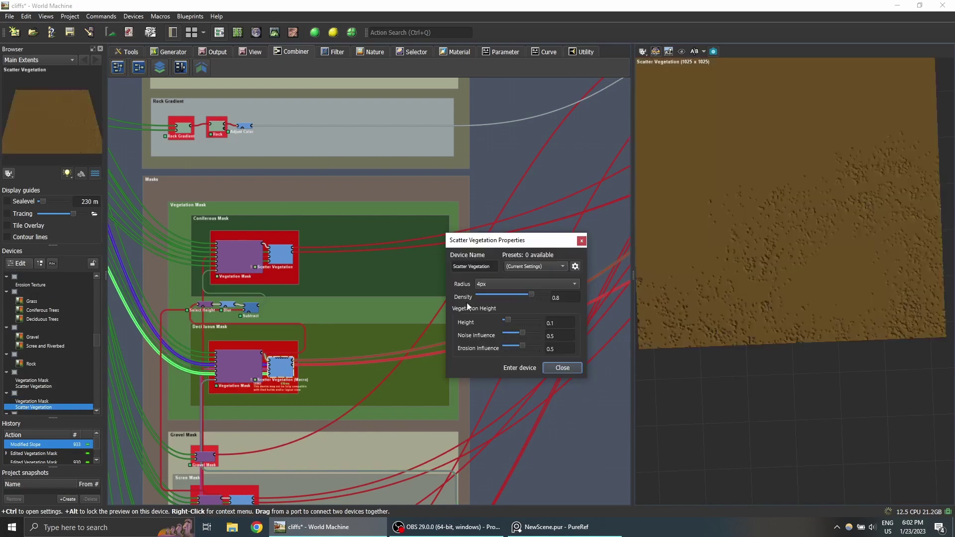
pyautogui.click(507, 282)
pyautogui.click(500, 275)
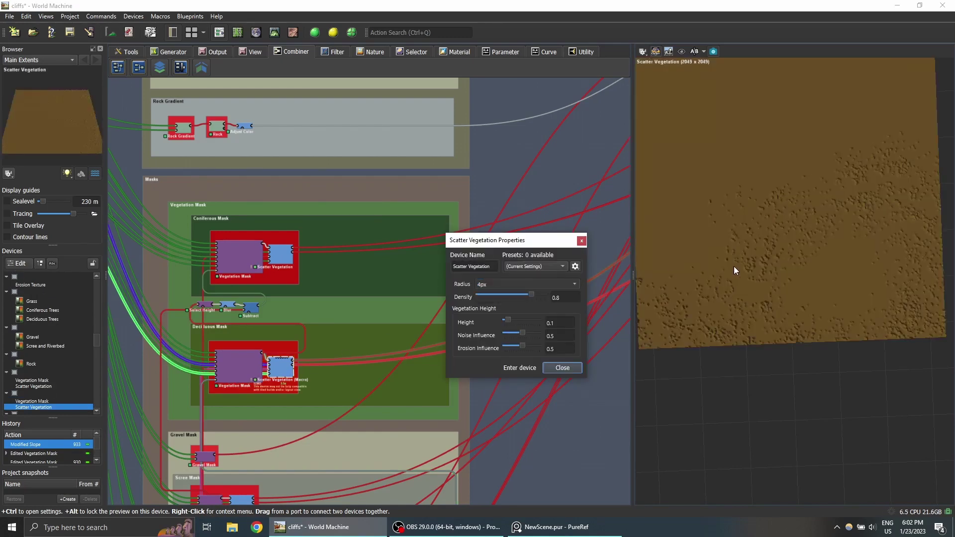
pyautogui.scroll(5, 708, 273)
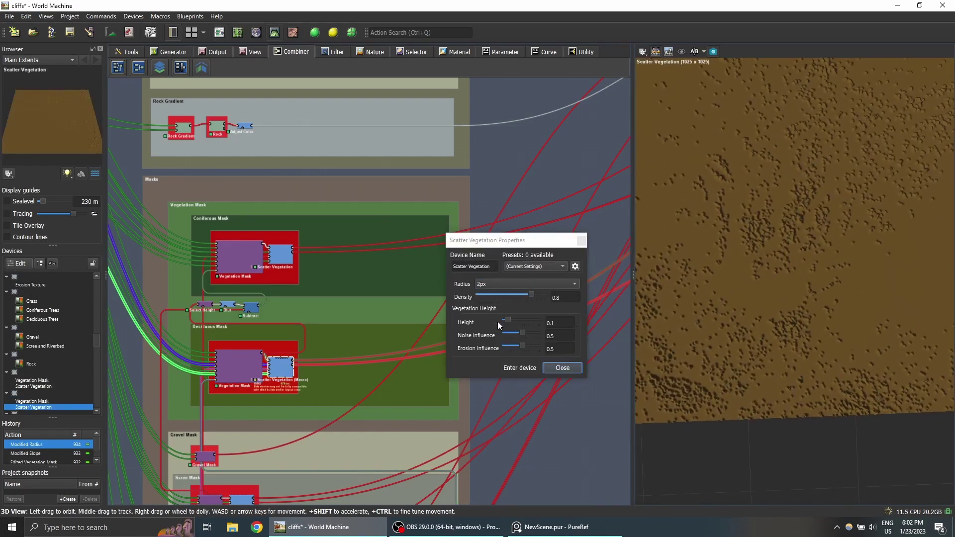
pyautogui.doubleClick(563, 296)
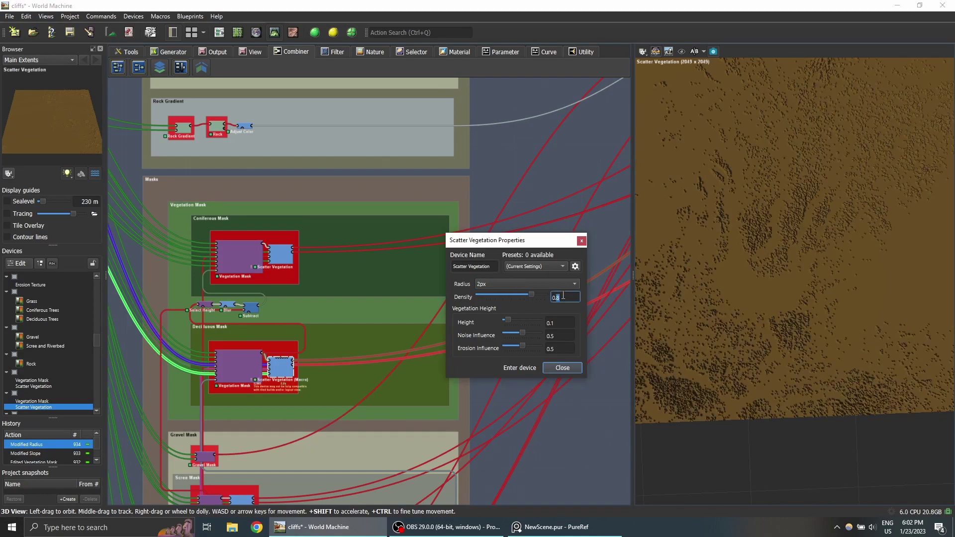
pyautogui.write('0.9')
pyautogui.press('Return')
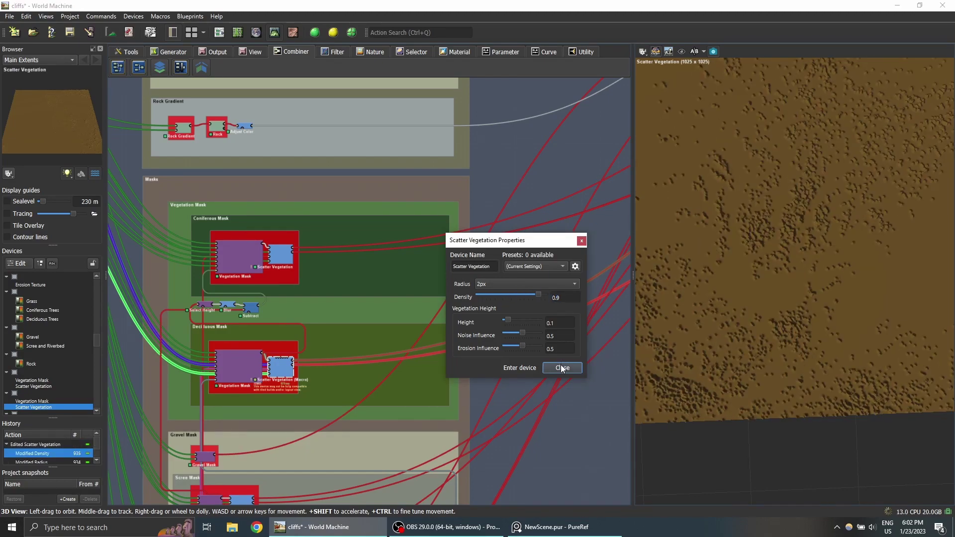
pyautogui.click(561, 367)
# Step: Lock the preview to the Scene View device beside the OUTPUTS group
pyautogui.scroll(-3, 402, 345)
pyautogui.scroll(-2, 488, 294)
pyautogui.scroll(-2, 482, 282)
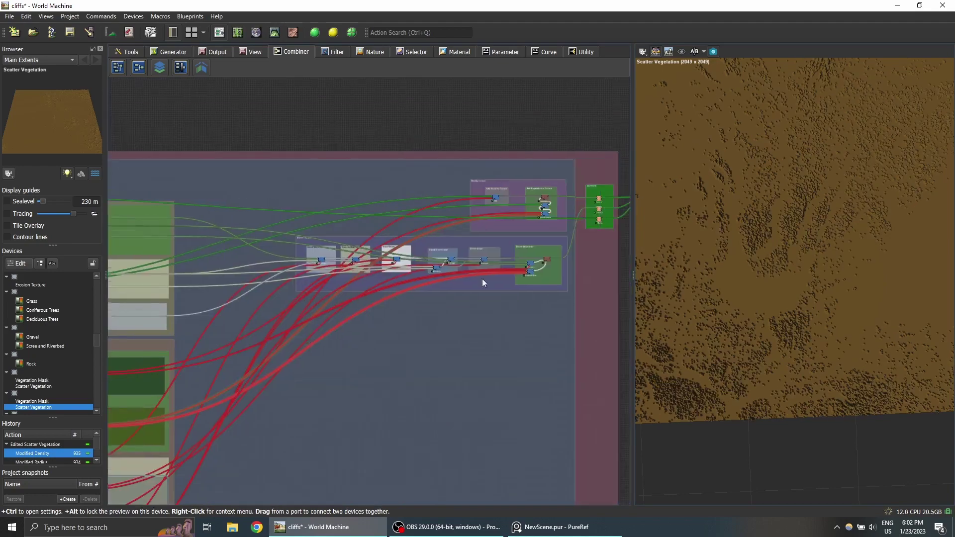
pyautogui.moveTo(519, 273); pyautogui.dragTo(295, 326, button='middle')
pyautogui.scroll(3, 327, 280)
pyautogui.keyDown('alt'); pyautogui.click(323, 258); pyautogui.keyUp('alt')
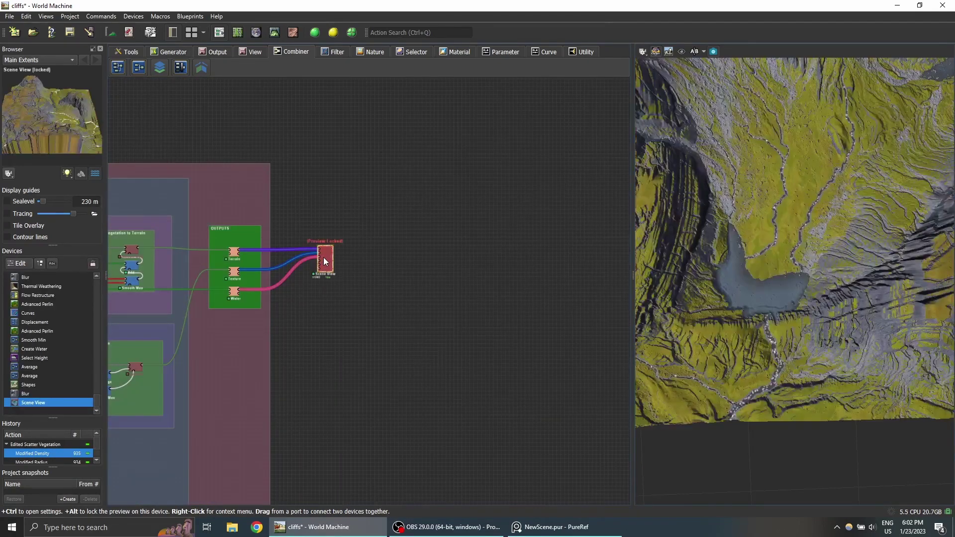
# Step: Remove the bypass from the upper Smooth Max in Add Vegetation to Terrain and from the bypassed Average in Blend Vegetation
pyautogui.moveTo(323, 258); pyautogui.dragTo(488, 297, button='right')
pyautogui.scroll(1, 502, 267)
pyautogui.scroll(1, 551, 257)
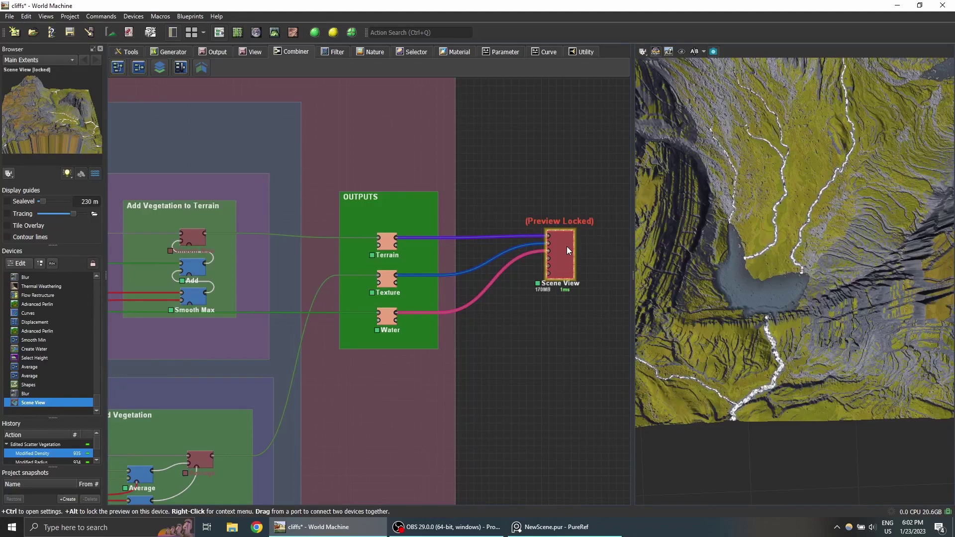
pyautogui.moveTo(461, 297); pyautogui.dragTo(583, 282, button='right')
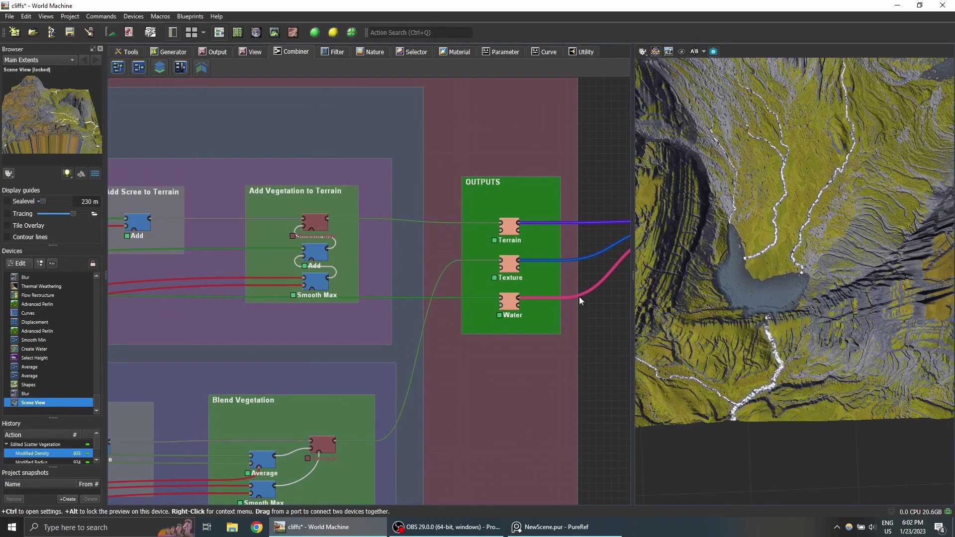
pyautogui.moveTo(488, 326)
pyautogui.mouseDown(button='right')
pyautogui.moveTo(333, 335)
pyautogui.moveTo(498, 338)
pyautogui.mouseUp(button='right')
pyautogui.moveTo(437, 325); pyautogui.dragTo(335, 342, button='right')
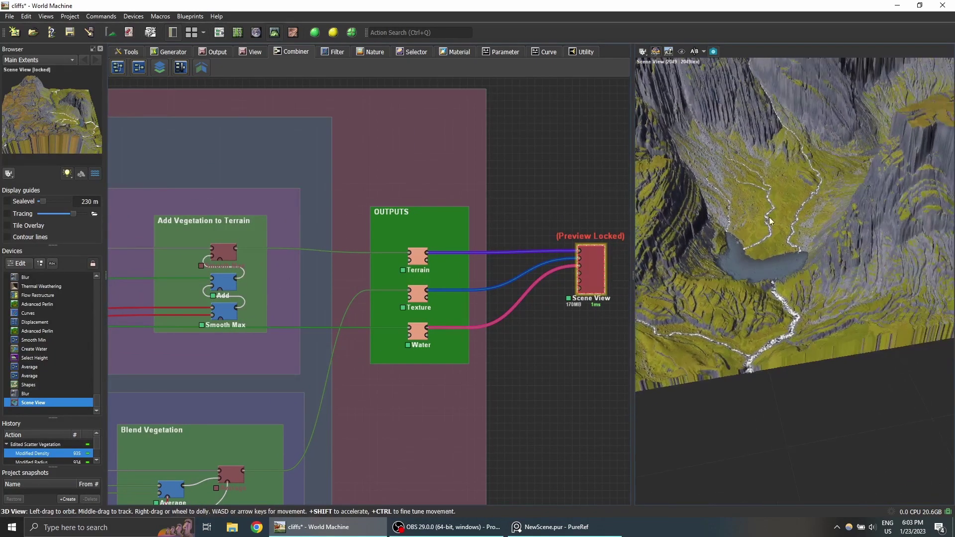
pyautogui.moveTo(333, 294); pyautogui.dragTo(431, 301, button='right')
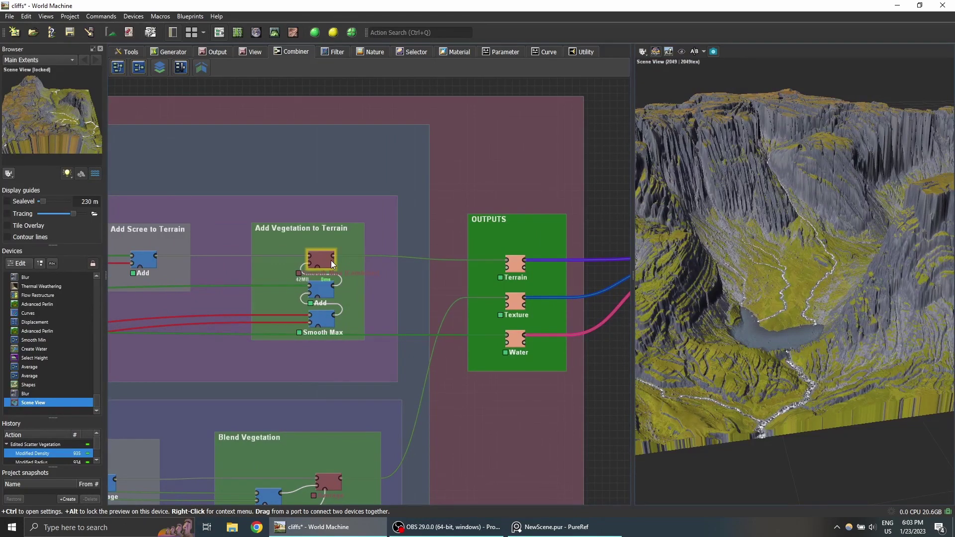
pyautogui.click(330, 260)
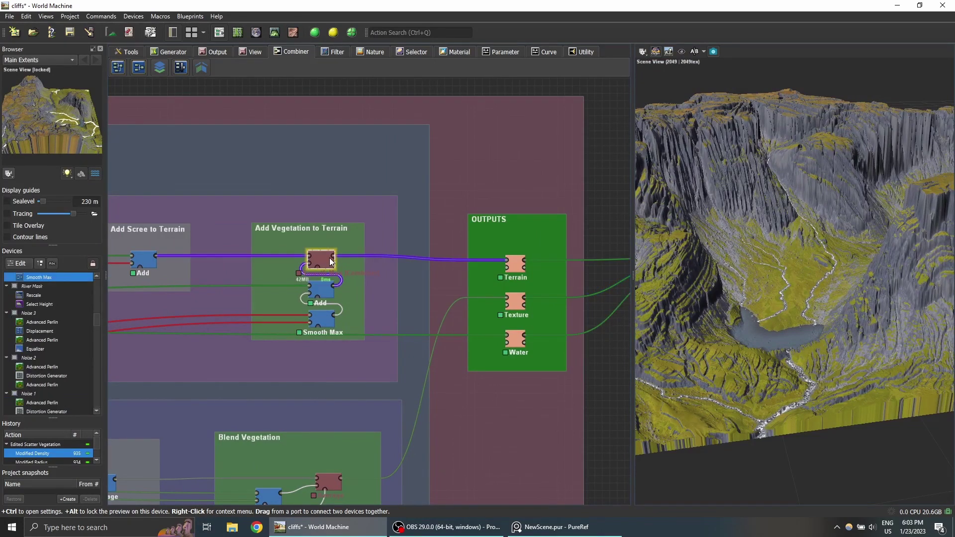
pyautogui.press('b')
pyautogui.moveTo(341, 390); pyautogui.dragTo(337, 291, button='right')
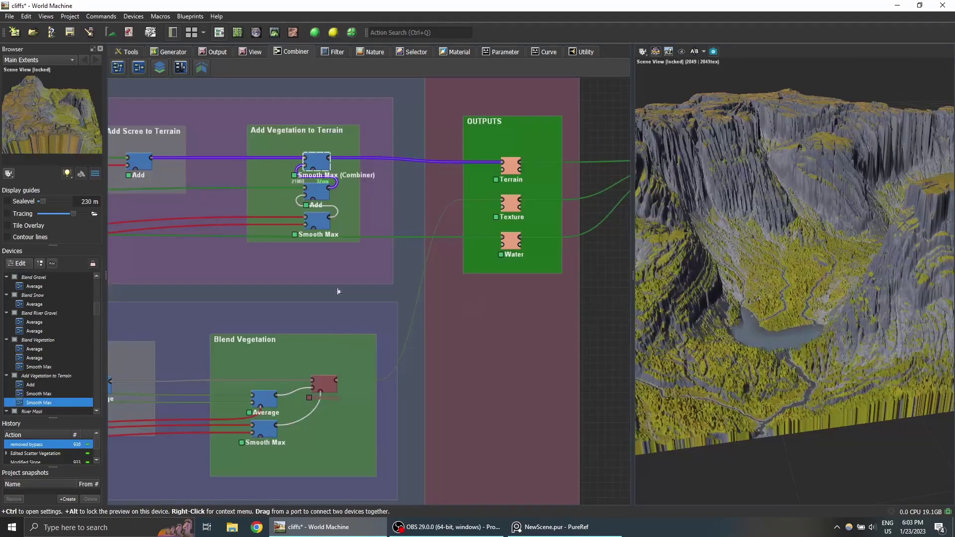
pyautogui.click(323, 379)
pyautogui.press('b')
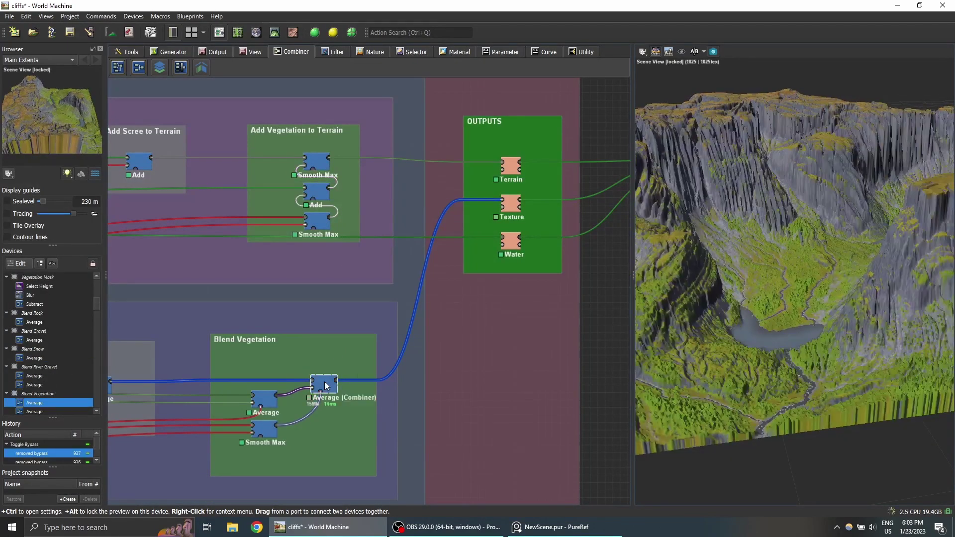
# Step: Set the saturation of the Adjust Color device following Deciduous Trees to -0.15
pyautogui.moveTo(827, 245); pyautogui.dragTo(818, 271)
pyautogui.moveTo(324, 340); pyautogui.dragTo(454, 359, button='middle')
pyautogui.scroll(-6, 454, 359)
pyautogui.moveTo(294, 317); pyautogui.dragTo(443, 322, button='middle')
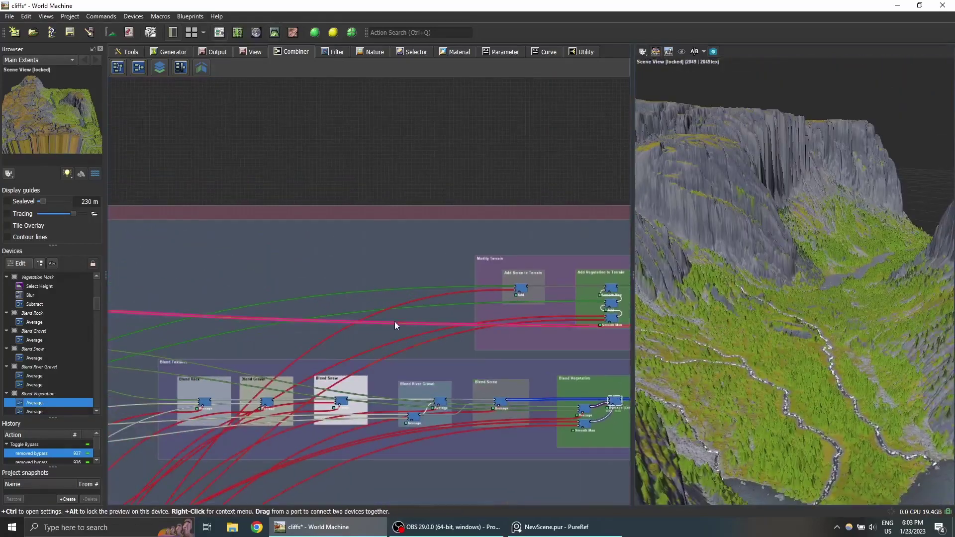
pyautogui.moveTo(323, 326); pyautogui.dragTo(498, 306, button='middle')
pyautogui.moveTo(262, 307); pyautogui.dragTo(459, 303, button='middle')
pyautogui.scroll(3, 309, 316)
pyautogui.moveTo(308, 315); pyautogui.dragTo(463, 310, button='middle')
pyautogui.moveTo(170, 324); pyautogui.dragTo(453, 321, button='middle')
pyautogui.scroll(2, 388, 330)
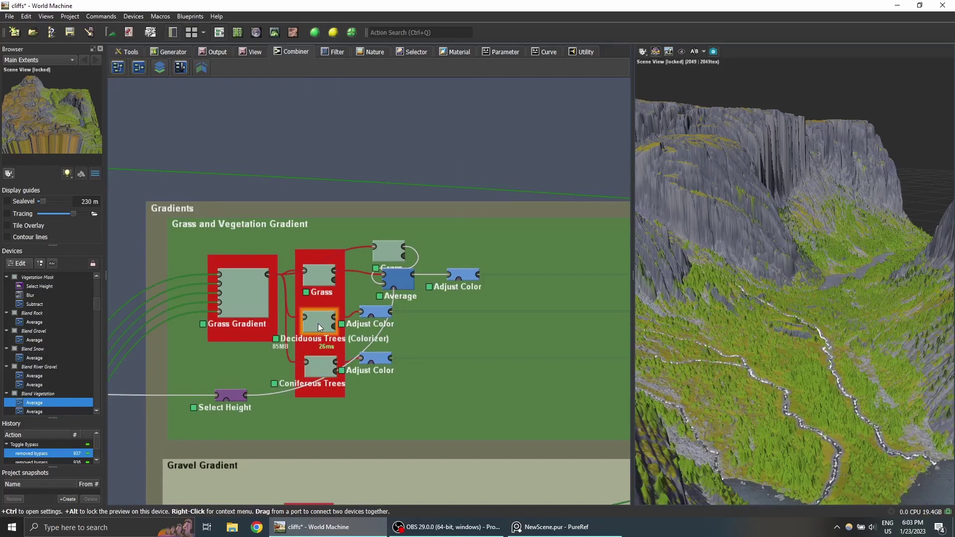
pyautogui.doubleClick(374, 313)
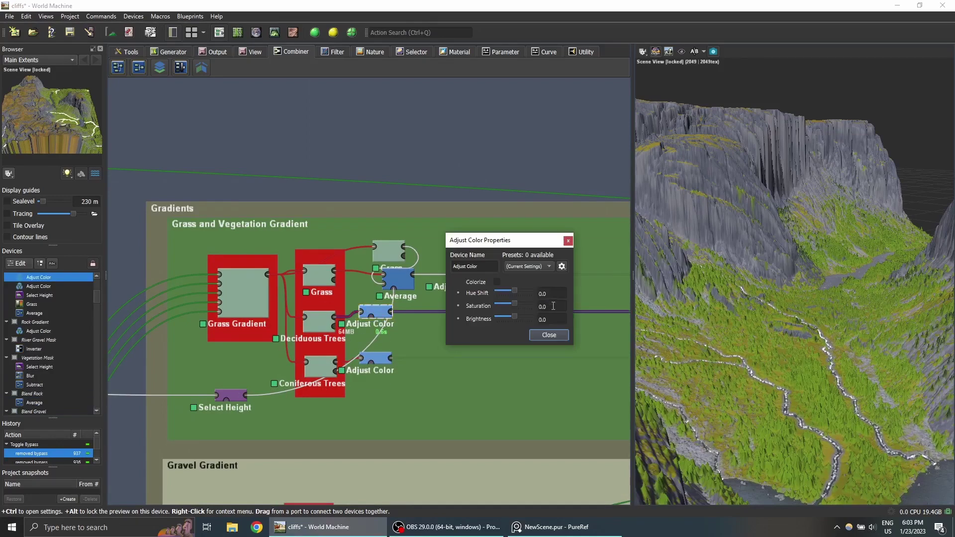
pyautogui.click(554, 307)
pyautogui.write('-0')
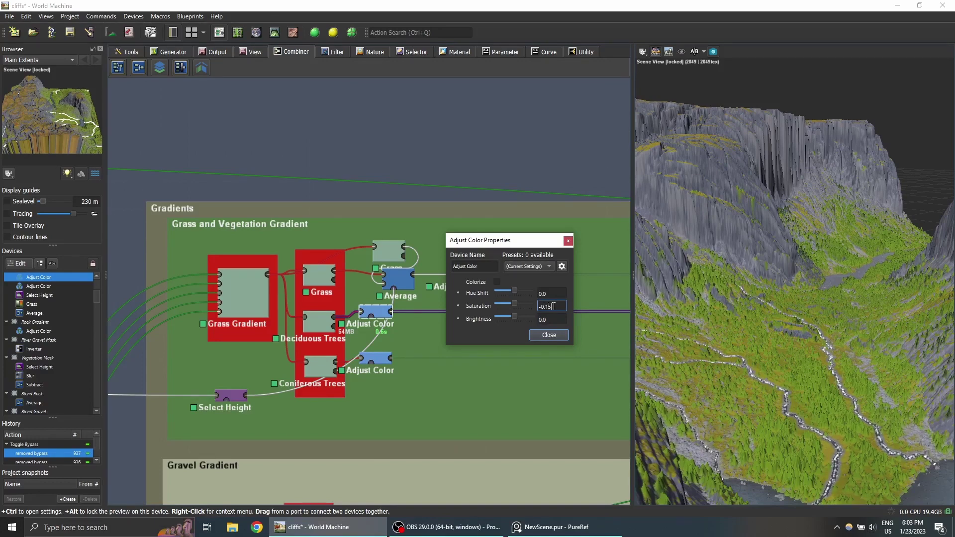
# Step: Set the brightness of the Deciduous Trees Adjust Color device to -0.1
pyautogui.click(553, 319)
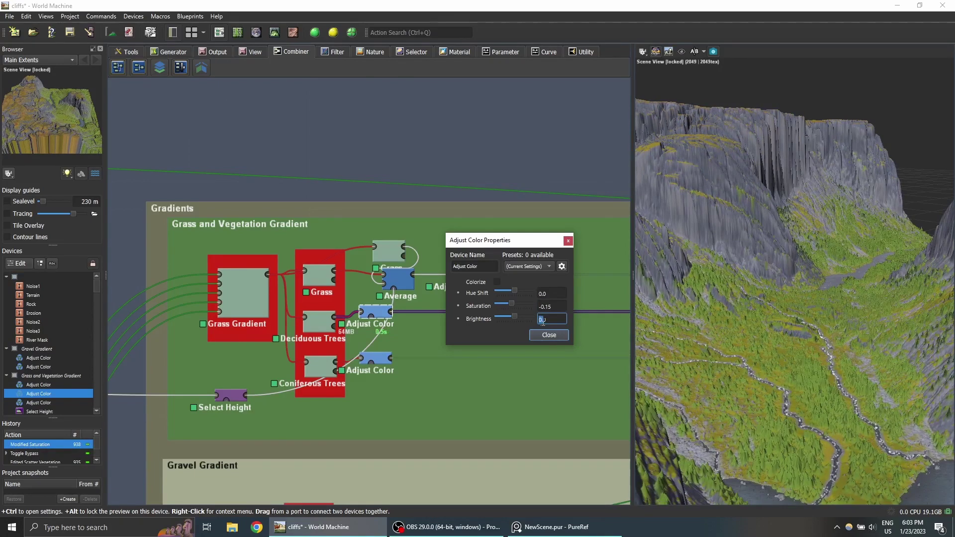
pyautogui.write('-0.')
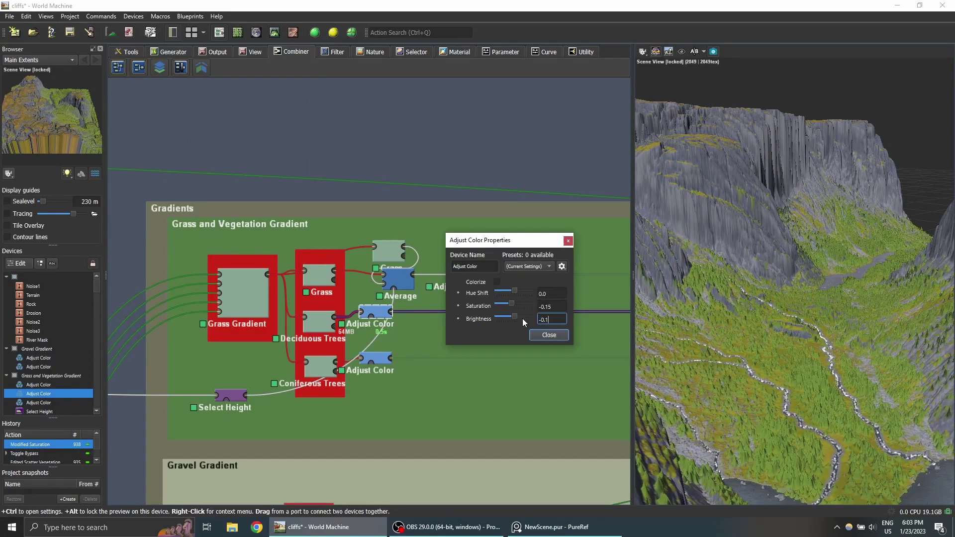
pyautogui.write('1')
pyautogui.press('Return')
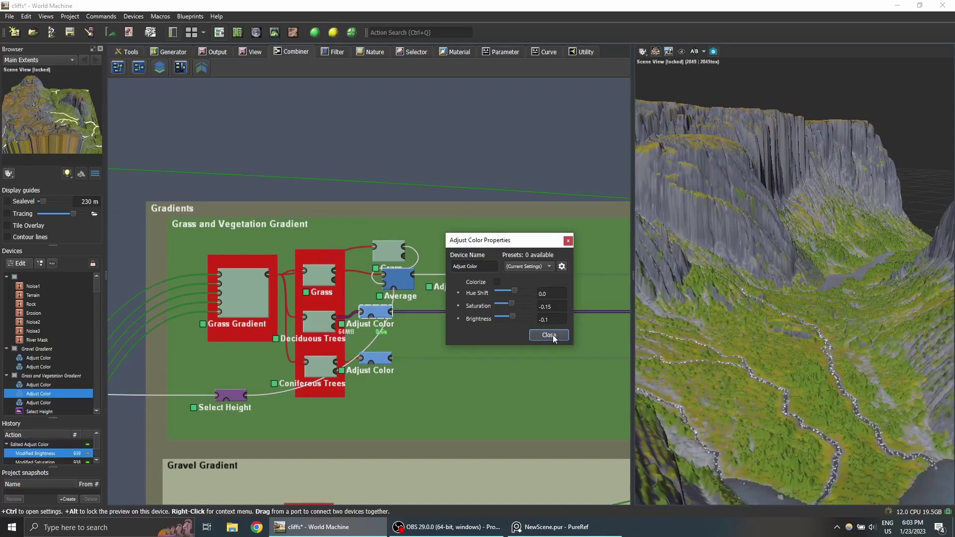
pyautogui.click(553, 335)
# Step: Unlock the Scene View preview and examine the vegetated terrain from several angles in an enlarged 3D view
pyautogui.moveTo(786, 294); pyautogui.dragTo(746, 321)
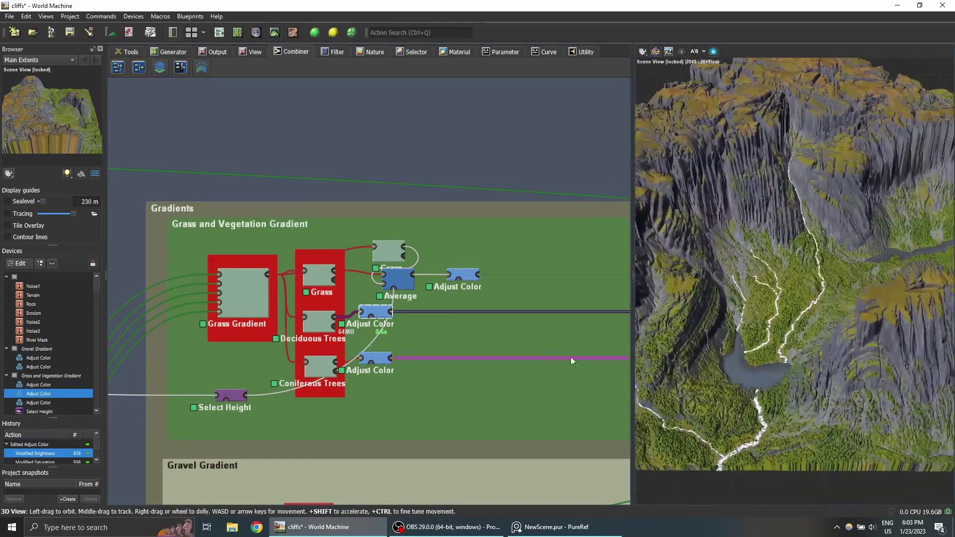
pyautogui.moveTo(820, 323); pyautogui.dragTo(750, 282)
pyautogui.scroll(-8, 550, 285)
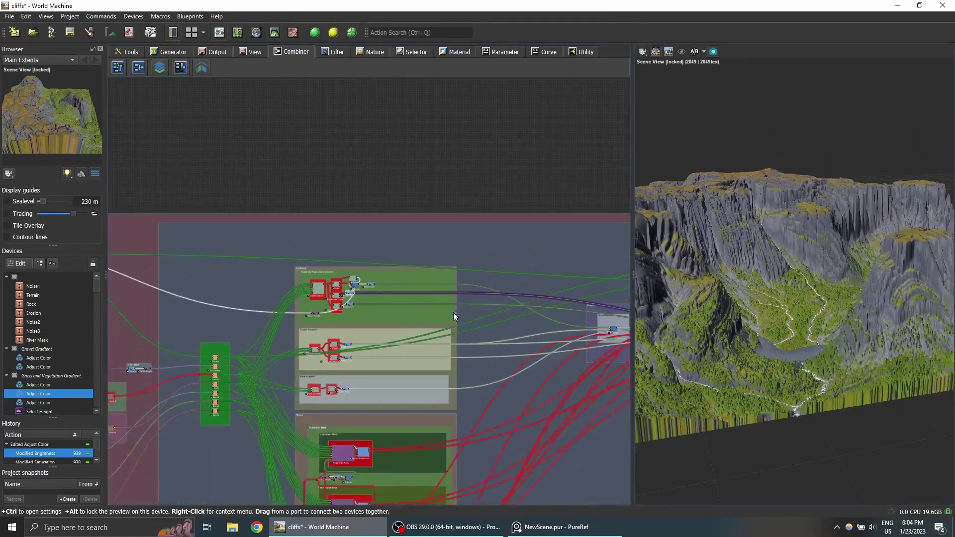
pyautogui.moveTo(597, 279); pyautogui.dragTo(348, 303, button='middle')
pyautogui.scroll(3, 349, 303)
pyautogui.click(315, 270)
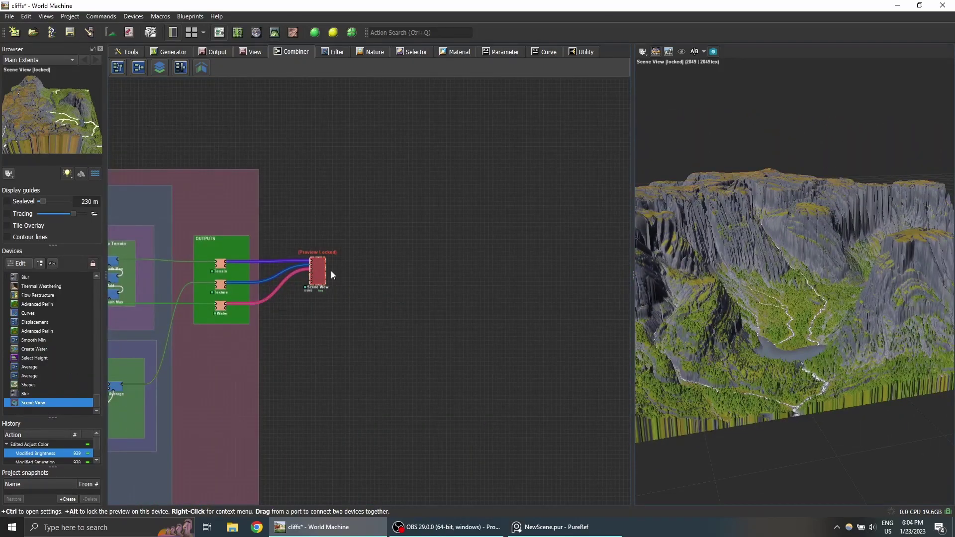
pyautogui.keyDown('alt'); pyautogui.click(325, 271); pyautogui.keyUp('alt')
pyautogui.press('space')
pyautogui.scroll(-4, 761, 243)
pyautogui.moveTo(736, 248); pyautogui.dragTo(667, 267)
pyautogui.scroll(-5, 667, 267)
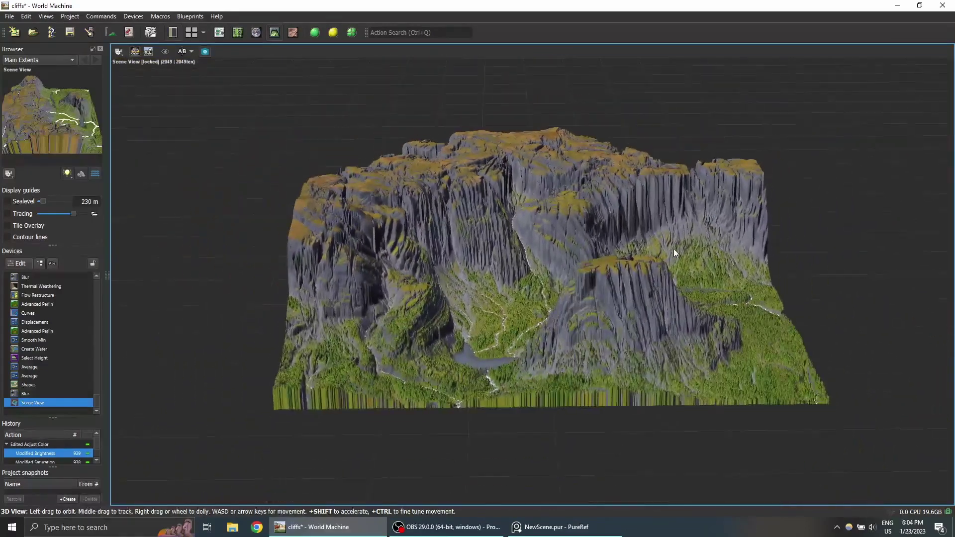
pyautogui.moveTo(659, 276); pyautogui.dragTo(630, 280)
pyautogui.press('space')
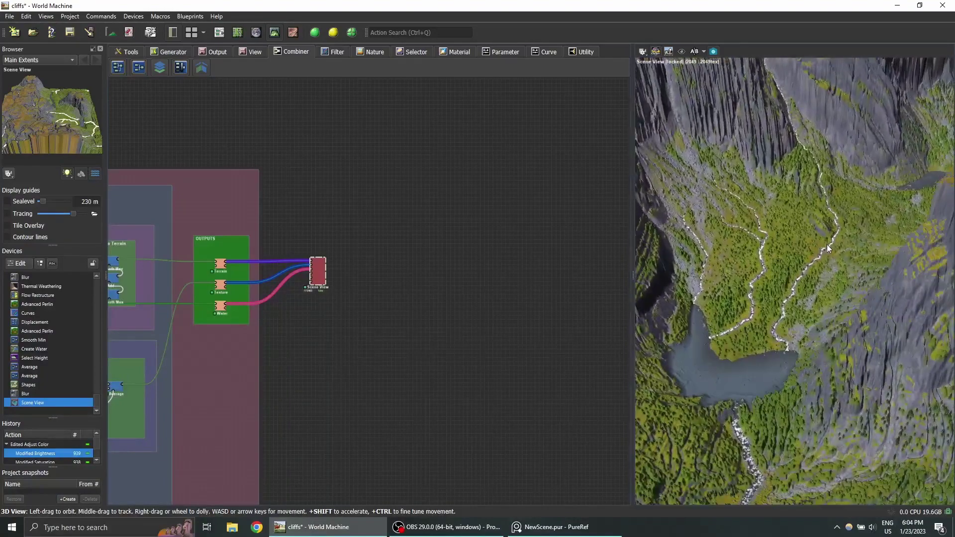
# Step: Lock the preview to the Scene View and set the Subtract Flowlines Flowlines value of the Deciduous Mask group's Vegetation Mask to 0.85
pyautogui.keyDown('alt'); pyautogui.click(320, 263); pyautogui.keyUp('alt')
pyautogui.moveTo(359, 332); pyautogui.dragTo(490, 276, button='middle')
pyautogui.scroll(-4, 490, 276)
pyautogui.moveTo(252, 368); pyautogui.dragTo(360, 490, button='middle')
pyautogui.scroll(5, 429, 306)
pyautogui.moveTo(432, 172); pyautogui.dragTo(427, 332, button='middle')
pyautogui.scroll(4, 426, 331)
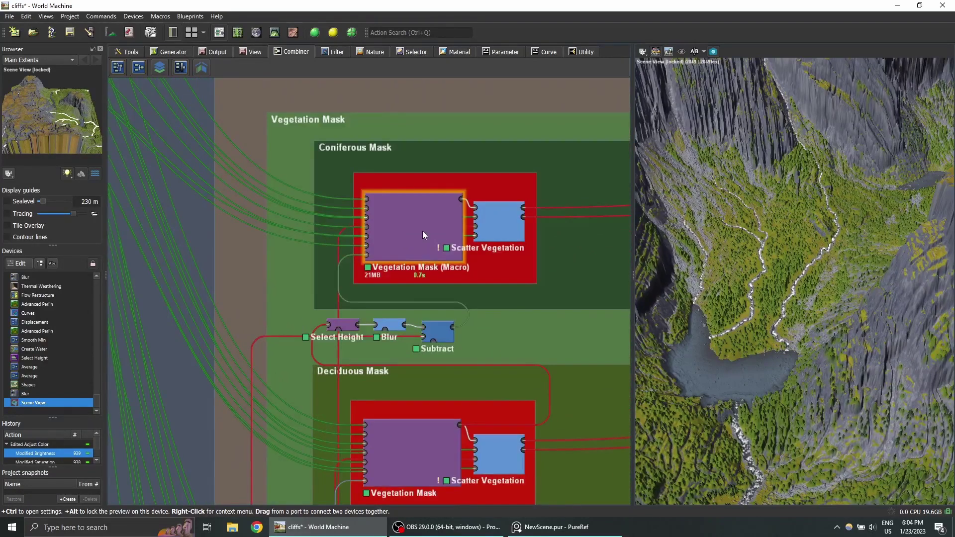
pyautogui.doubleClick(423, 231)
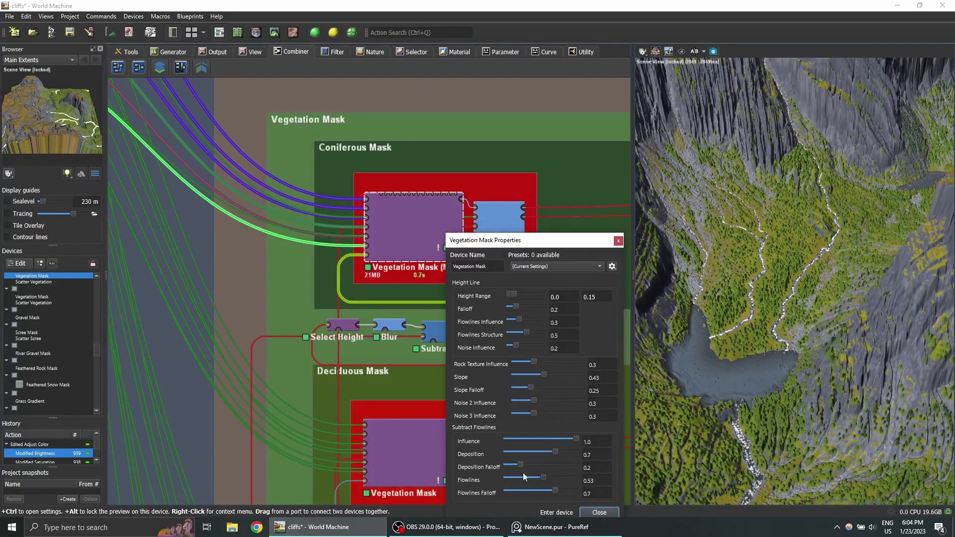
pyautogui.doubleClick(427, 455)
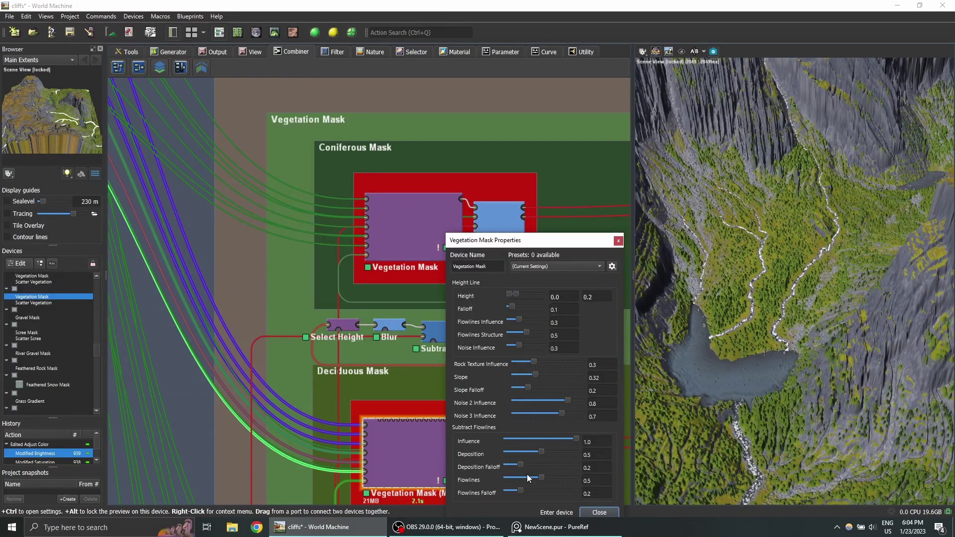
pyautogui.moveTo(539, 479); pyautogui.dragTo(563, 481)
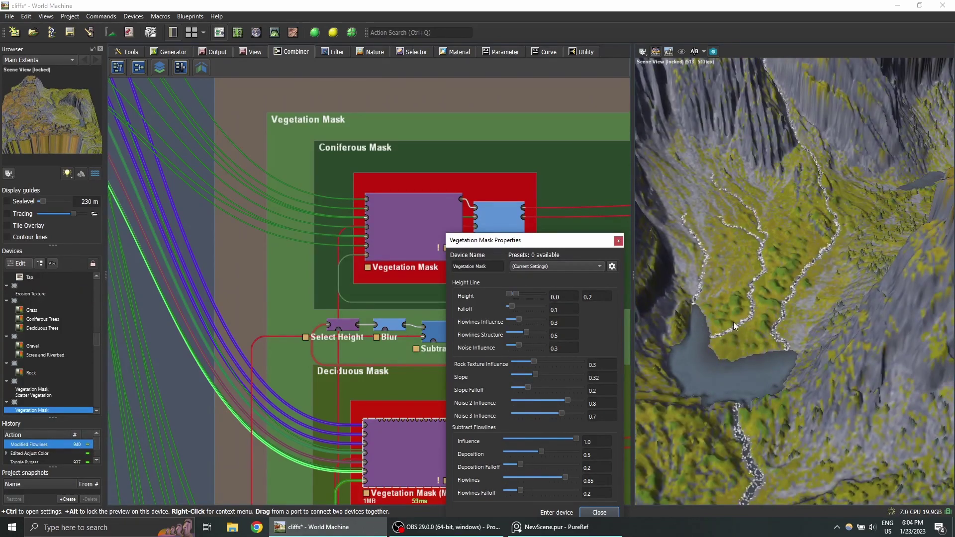
pyautogui.moveTo(733, 279); pyautogui.dragTo(740, 324)
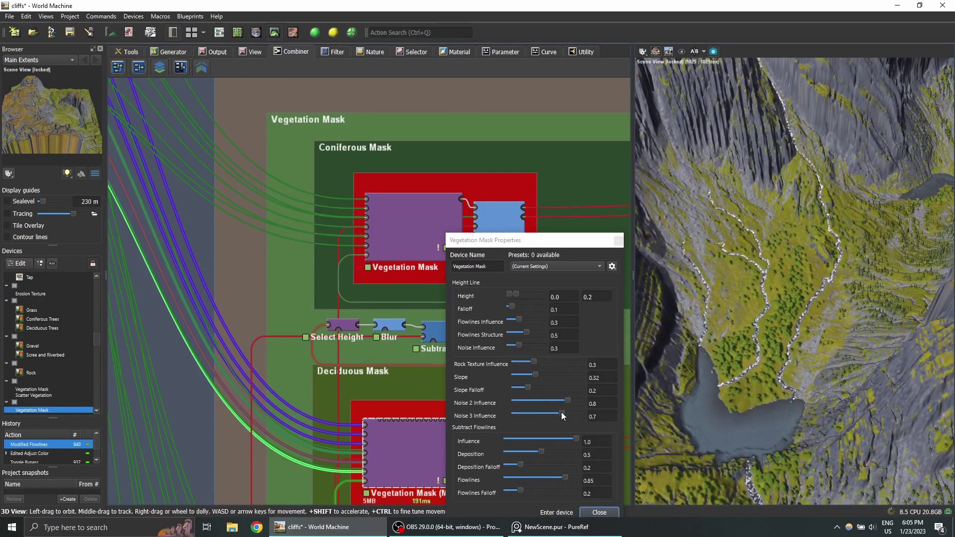
# Step: Set the Deciduous Mask group's Vegetation Mask to Noise 2 Influence 0.92, Noise 3 Influence 0.85 and upper Height 0.1
pyautogui.moveTo(567, 401)
pyautogui.mouseDown()
pyautogui.moveTo(578, 400)
pyautogui.moveTo(571, 412)
pyautogui.mouseUp()
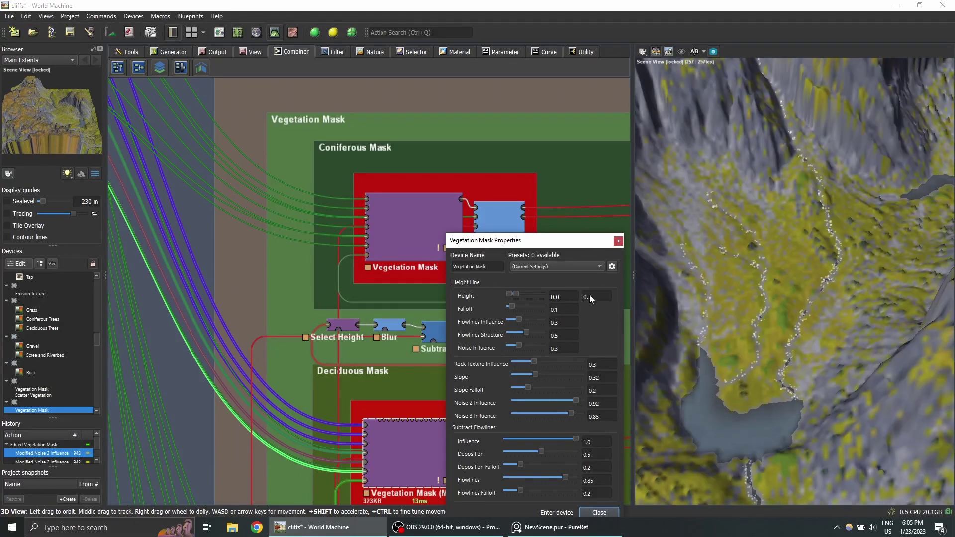
pyautogui.doubleClick(596, 297)
pyautogui.write('0.1')
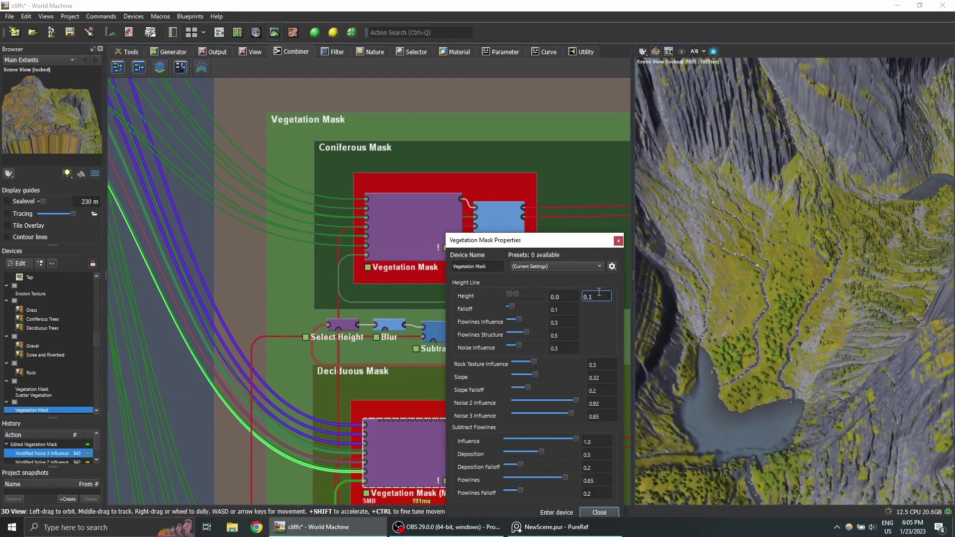
pyautogui.click(619, 240)
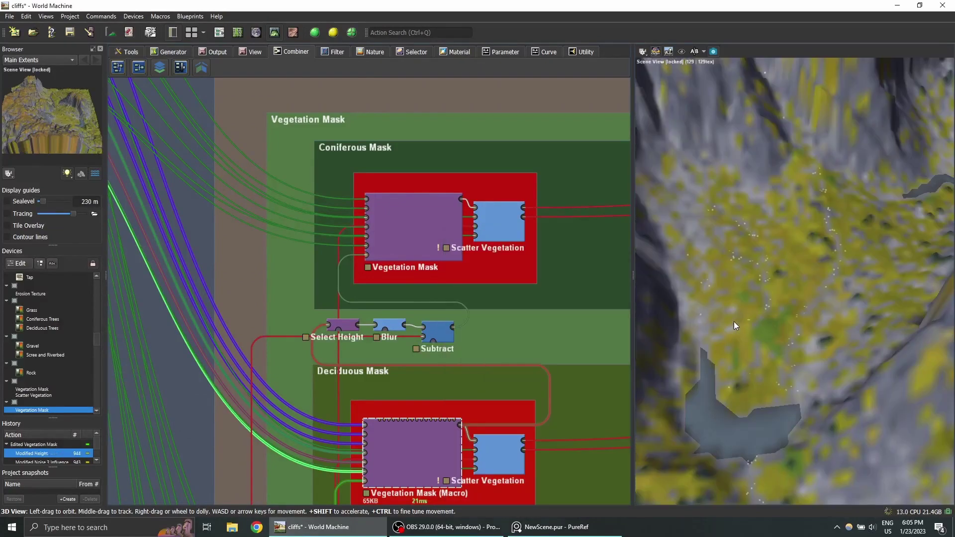
pyautogui.moveTo(733, 322); pyautogui.dragTo(750, 263)
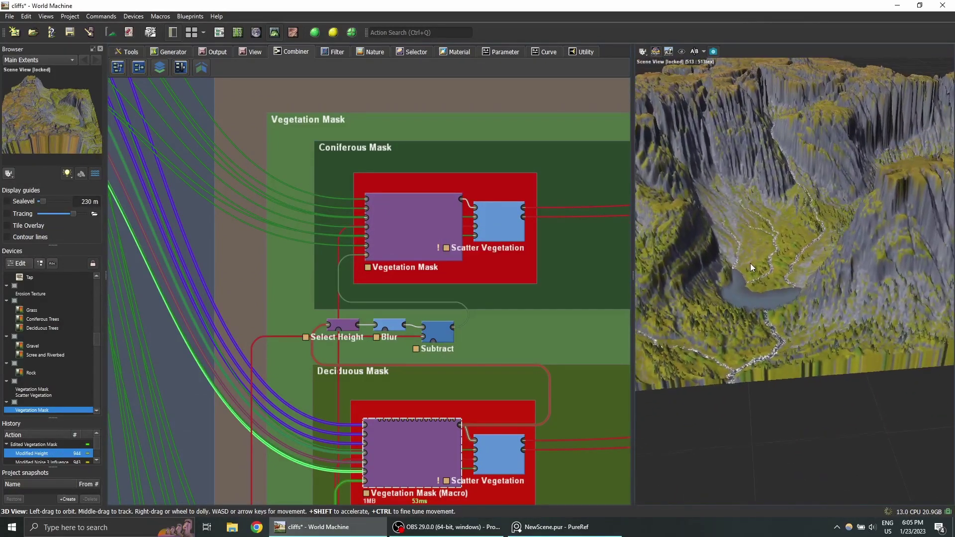
# Step: Set the density of the Scatter Vegetation device in the Deciduous Mask group to 0.15
pyautogui.moveTo(424, 425); pyautogui.dragTo(415, 375, button='middle')
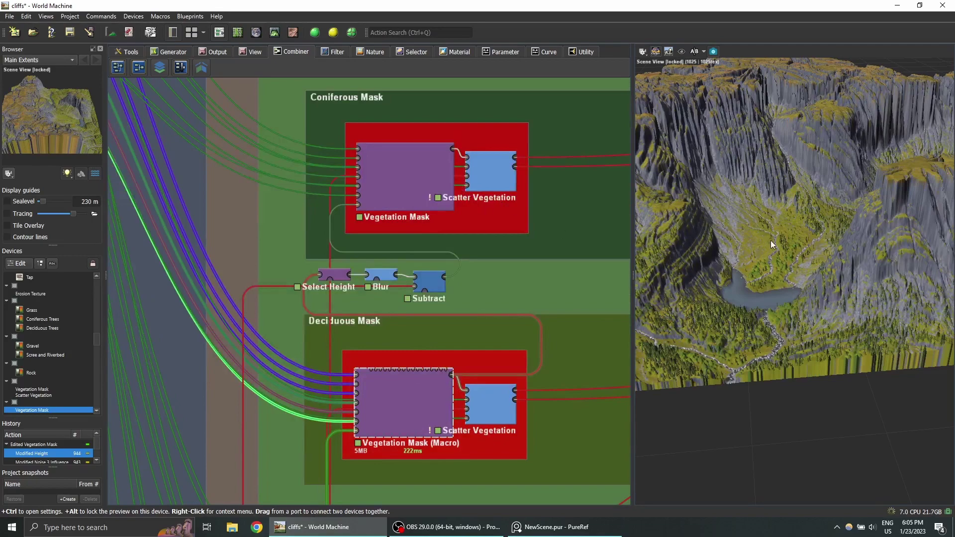
pyautogui.moveTo(767, 241); pyautogui.dragTo(781, 303)
pyautogui.click(483, 414)
pyautogui.doubleClick(483, 413)
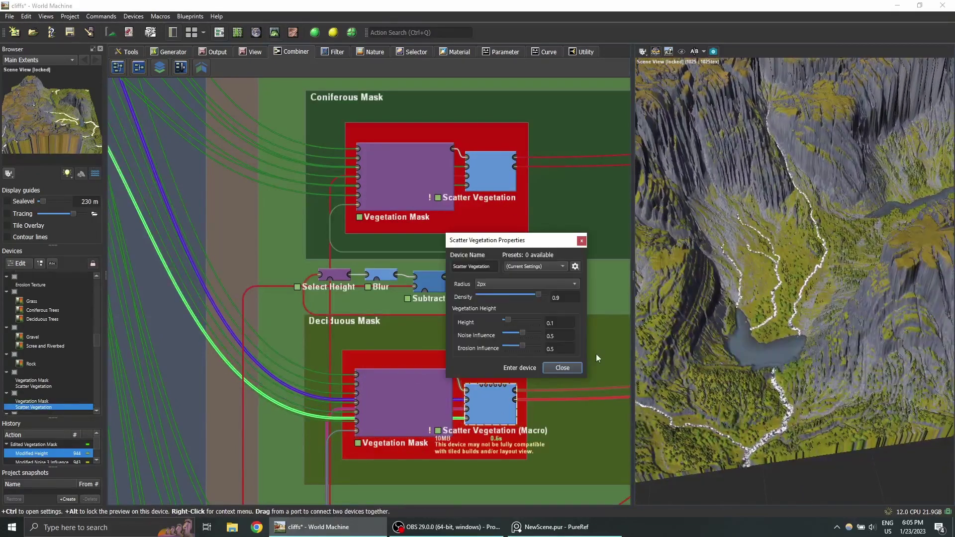
pyautogui.click(569, 296)
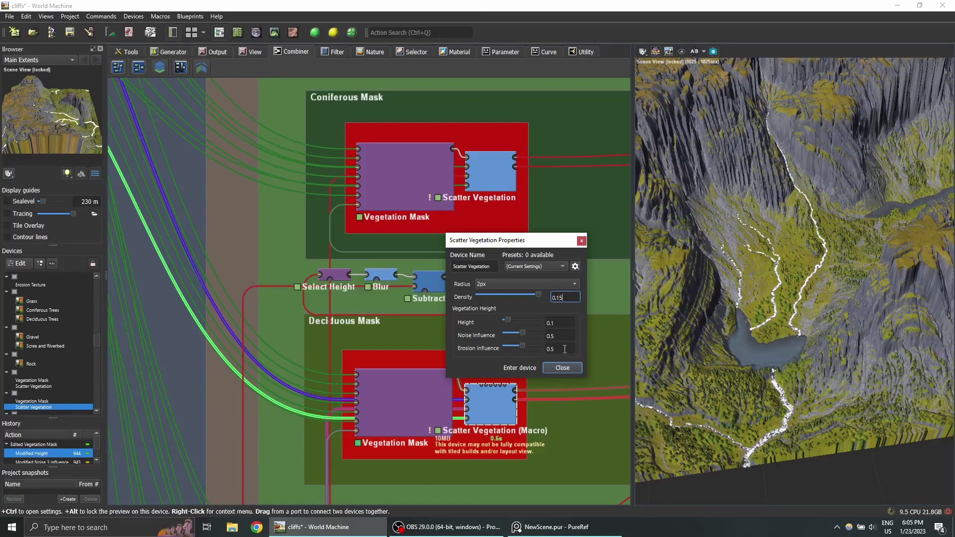
pyautogui.write('0.15')
pyautogui.click(560, 366)
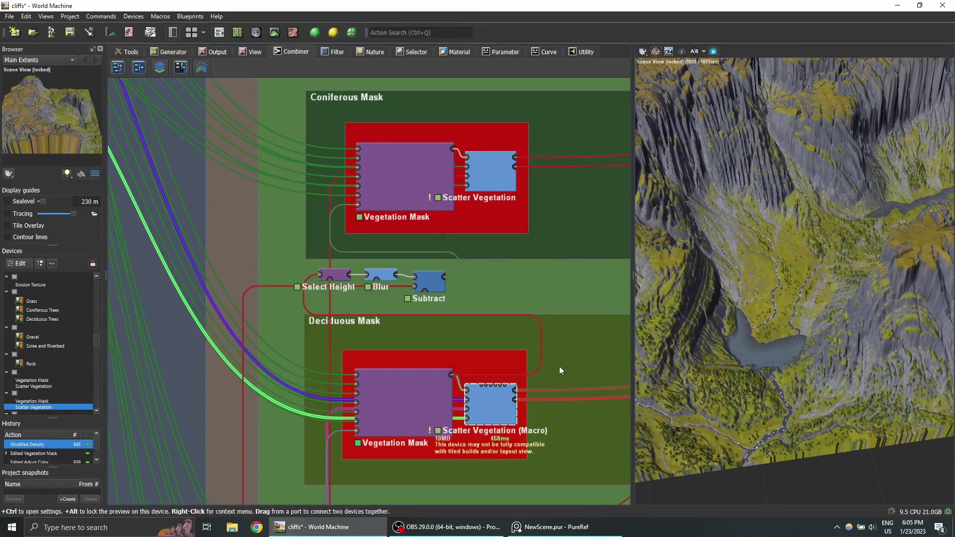
# Step: Set the density of the Scatter Vegetation device in the Coniferous Mask group to 0.1
pyautogui.doubleClick(495, 169)
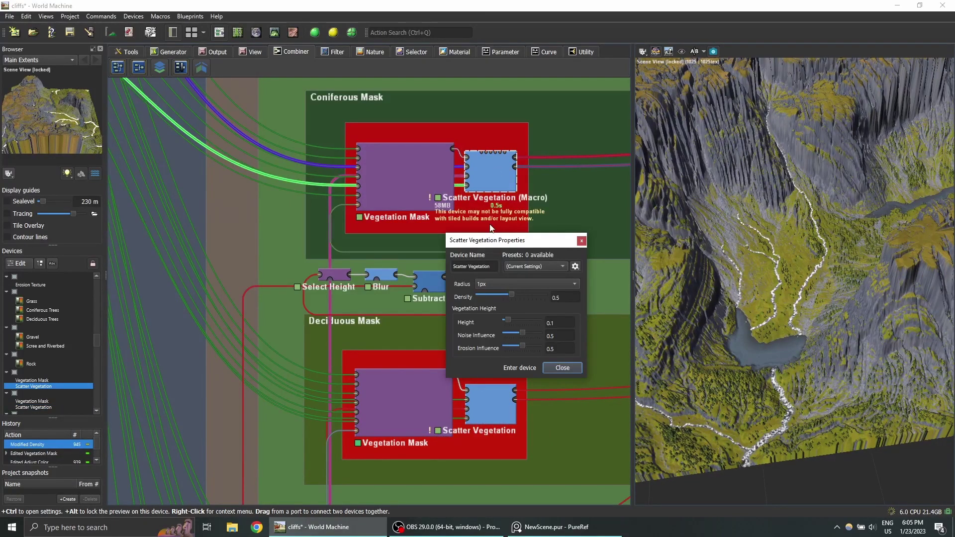
pyautogui.click(570, 297)
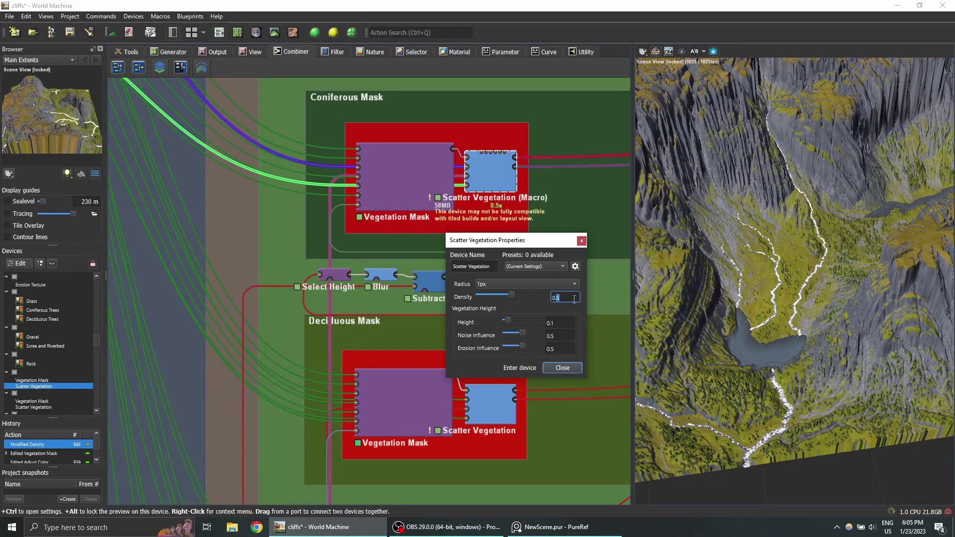
pyautogui.write('0.1')
pyautogui.click(563, 369)
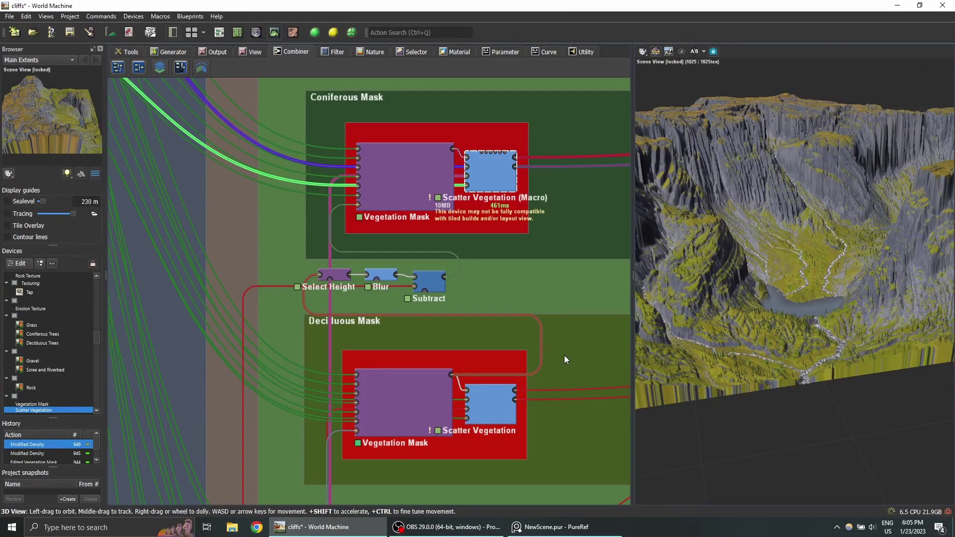
# Step: Set the Angle of Repose of the Feathered Snow Mask to 73 and its Snow Line to 0.28
pyautogui.scroll(-1, 527, 311)
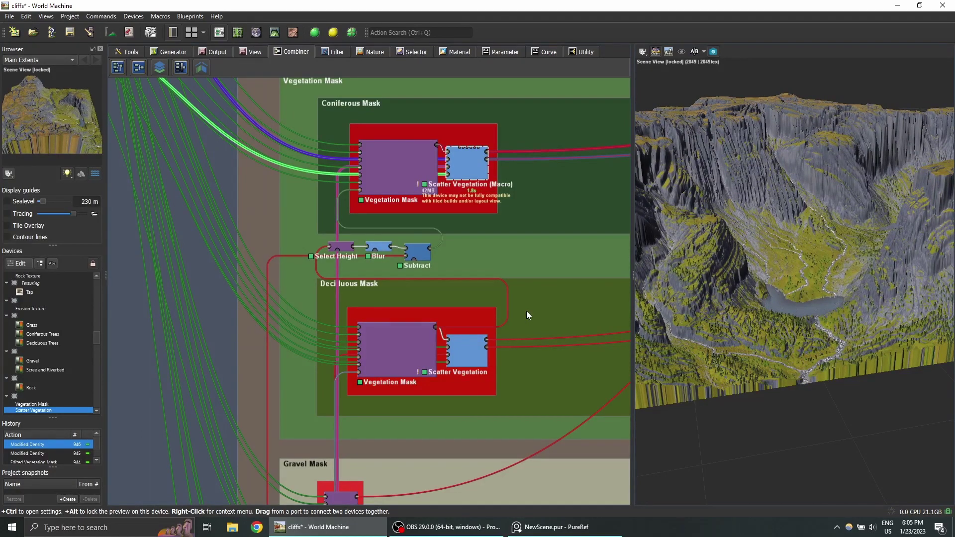
pyautogui.moveTo(842, 266); pyautogui.dragTo(884, 266)
pyautogui.scroll(3, 840, 266)
pyautogui.scroll(3, 759, 269)
pyautogui.scroll(-5, 837, 285)
pyautogui.scroll(-2, 510, 404)
pyautogui.moveTo(500, 448); pyautogui.dragTo(515, 323, button='middle')
pyautogui.moveTo(493, 438); pyautogui.dragTo(495, 324, button='middle')
pyautogui.moveTo(482, 447); pyautogui.dragTo(458, 314, button='middle')
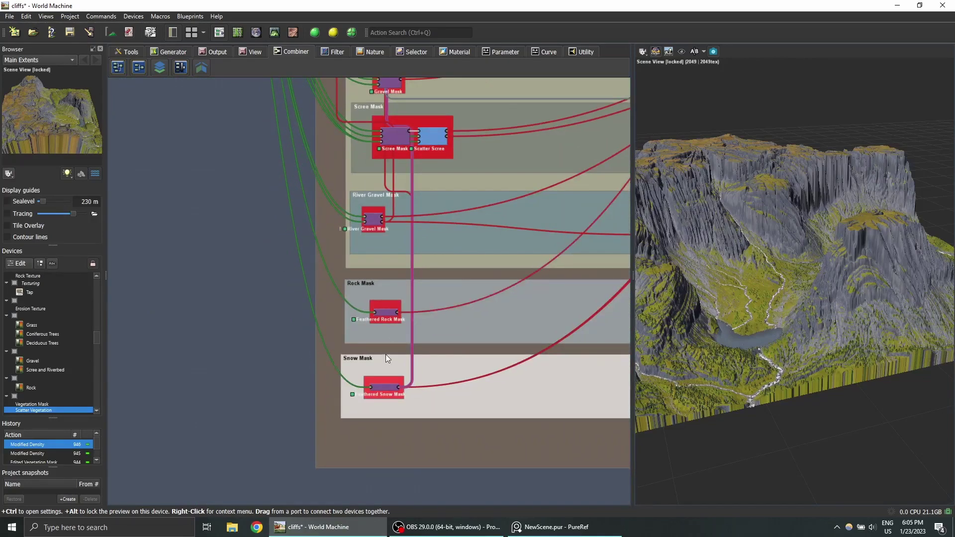
pyautogui.doubleClick(387, 388)
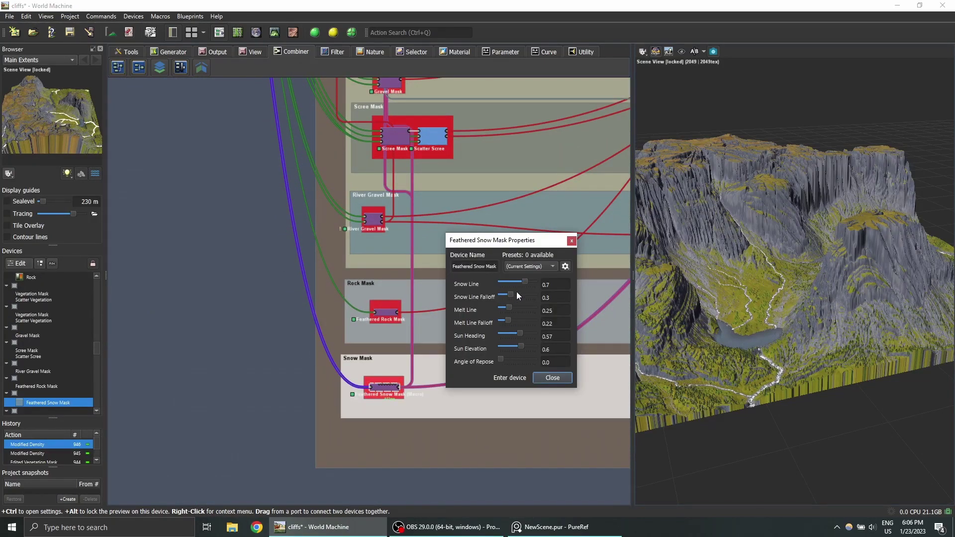
pyautogui.moveTo(501, 358); pyautogui.dragTo(527, 360)
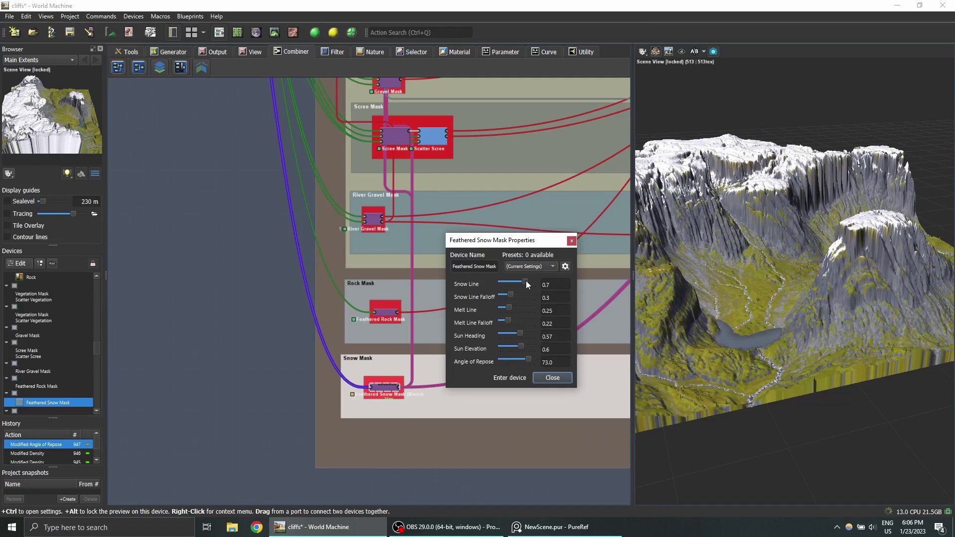
pyautogui.moveTo(527, 280); pyautogui.dragTo(512, 280)
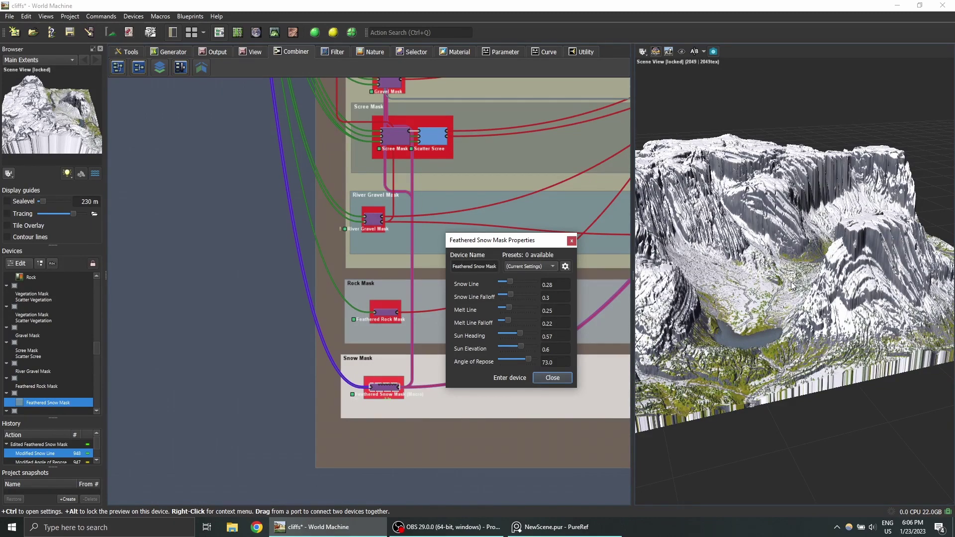
pyautogui.click(551, 376)
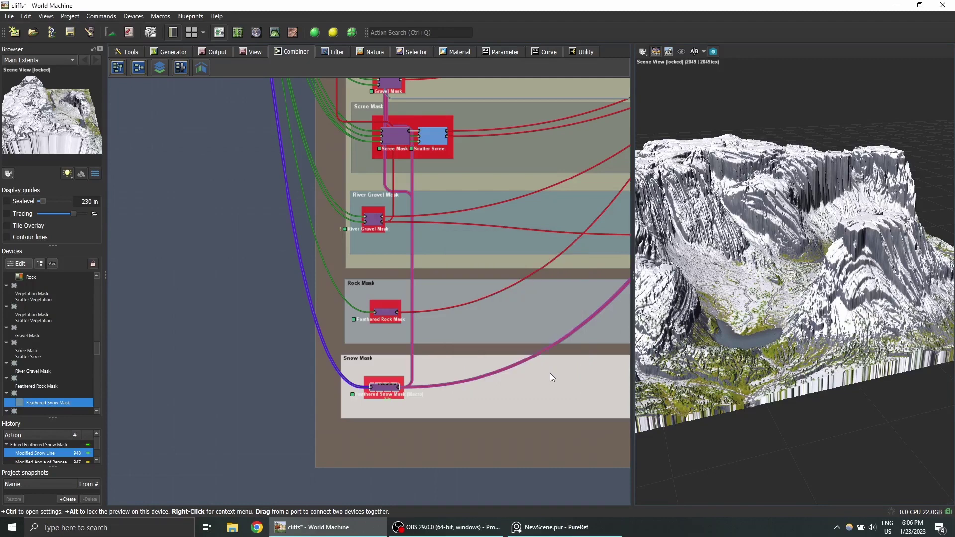
# Step: Bypass the Average combiner in the Grass and Vegetation Gradient group
pyautogui.scroll(-1, 505, 259)
pyautogui.moveTo(505, 260); pyautogui.dragTo(464, 367, button='middle')
pyautogui.scroll(-3, 464, 367)
pyautogui.moveTo(481, 147); pyautogui.dragTo(483, 277, button='middle')
pyautogui.scroll(4, 477, 191)
pyautogui.moveTo(476, 191); pyautogui.dragTo(438, 274, button='middle')
pyautogui.scroll(3, 437, 274)
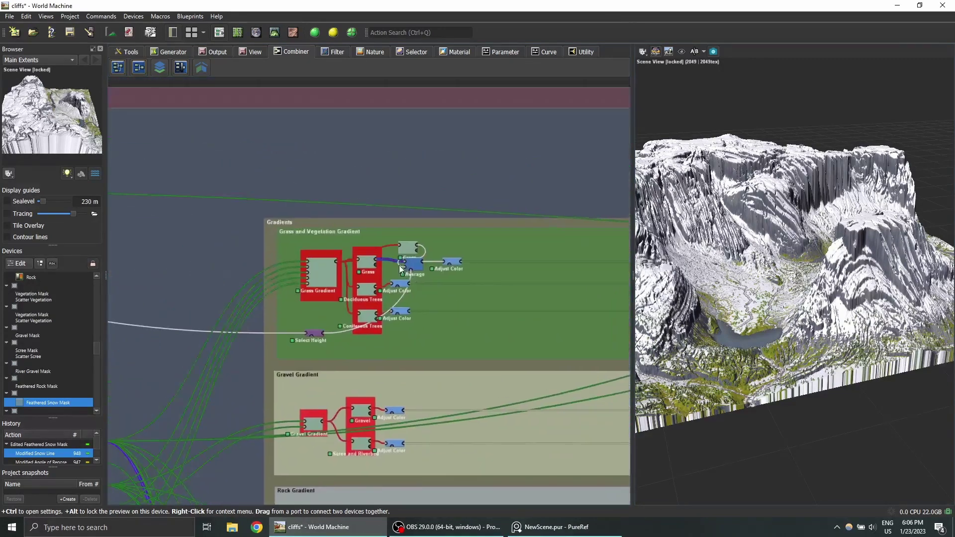
pyautogui.click(436, 267)
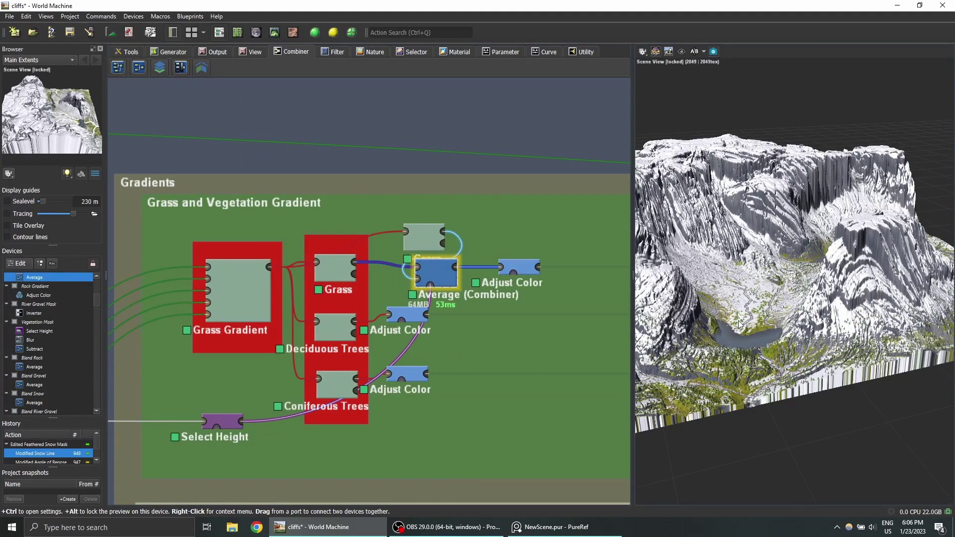
pyautogui.press('b')
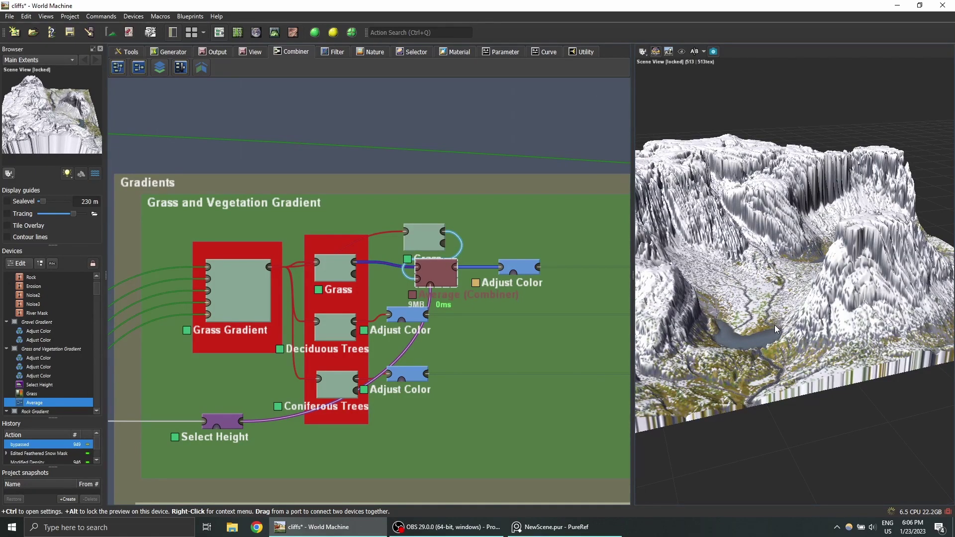
pyautogui.scroll(3, 776, 326)
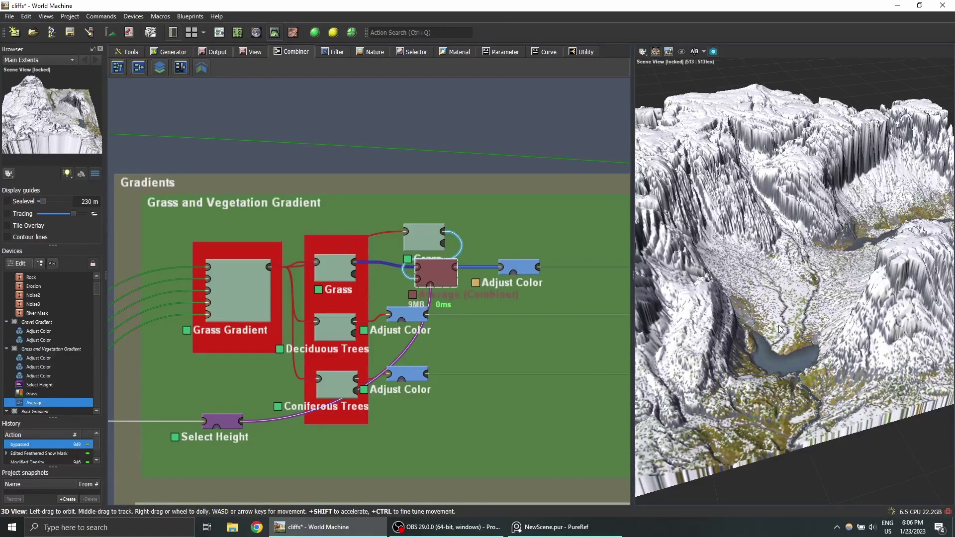
pyautogui.scroll(-5, 781, 330)
# Step: Switch the Deciduous Trees colorizer from an external file to a gradient and set its keypoint's hue to 0.16
pyautogui.click(412, 320)
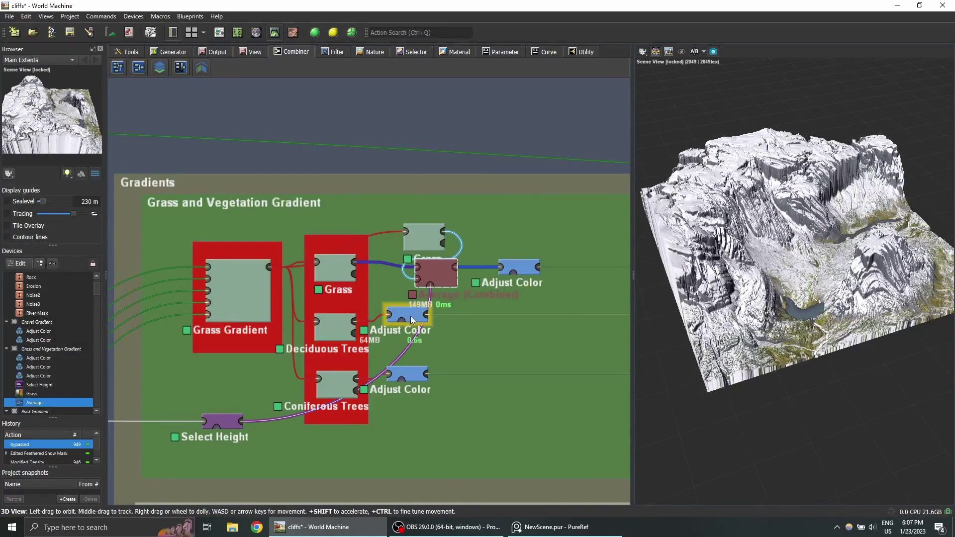
pyautogui.click(339, 330)
pyautogui.doubleClick(338, 331)
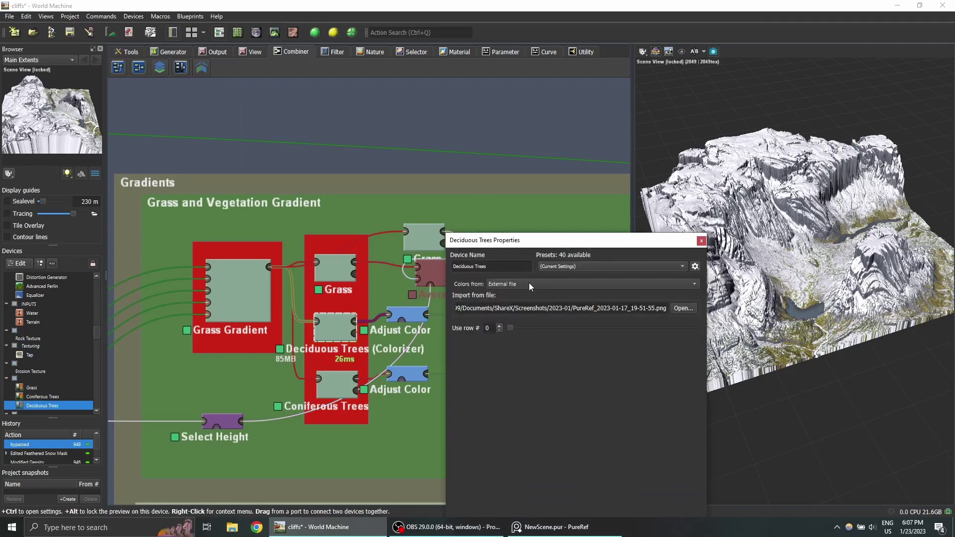
pyautogui.press('Escape')
pyautogui.doubleClick(351, 328)
pyautogui.click(559, 285)
pyautogui.click(519, 285)
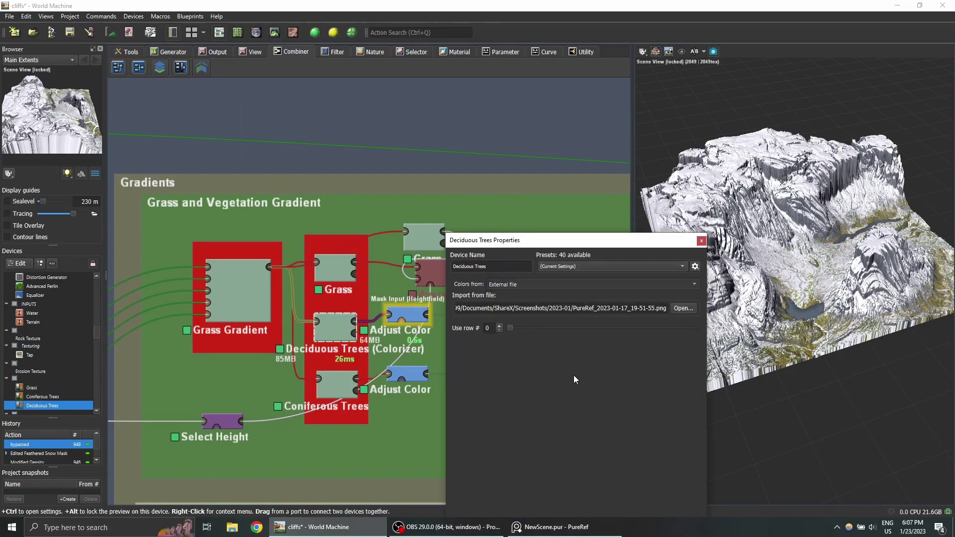
pyautogui.press('Up')
pyautogui.click(559, 325)
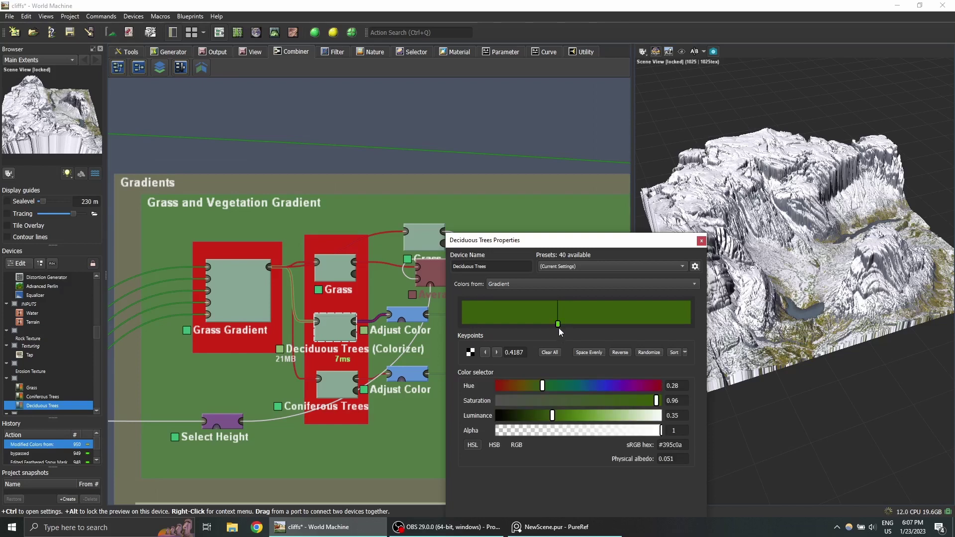
pyautogui.click(521, 387)
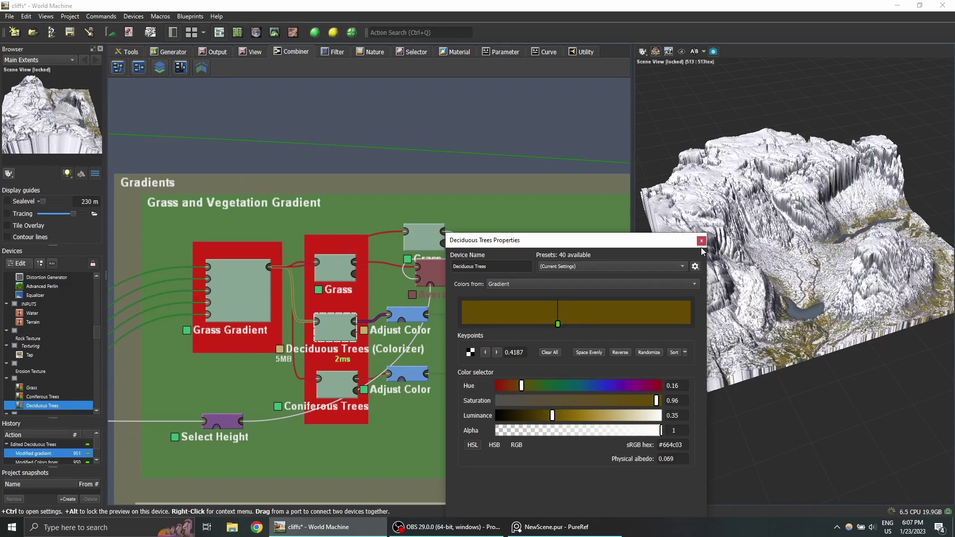
pyautogui.click(701, 241)
# Step: Examine the snow-covered cliffs and valley vegetation up close in an enlarged 3D view
pyautogui.scroll(-4, 395, 293)
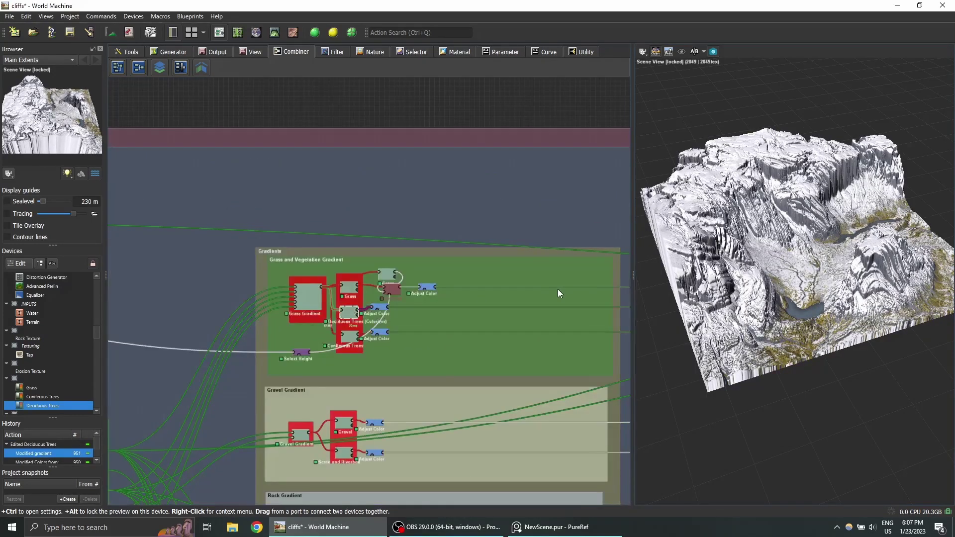
pyautogui.moveTo(597, 292); pyautogui.dragTo(367, 292, button='middle')
pyautogui.moveTo(536, 292); pyautogui.dragTo(392, 293, button='middle')
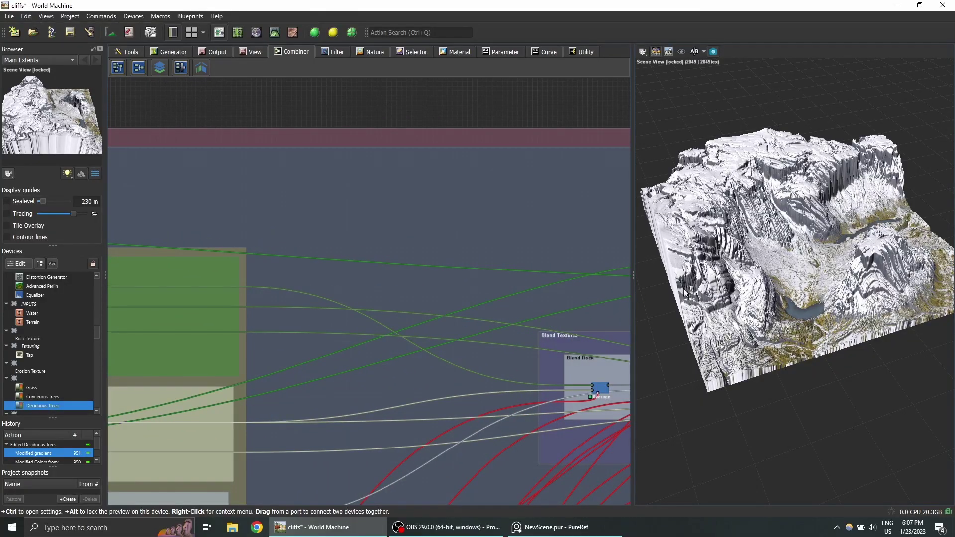
pyautogui.press('F8')
pyautogui.moveTo(684, 293); pyautogui.dragTo(711, 287)
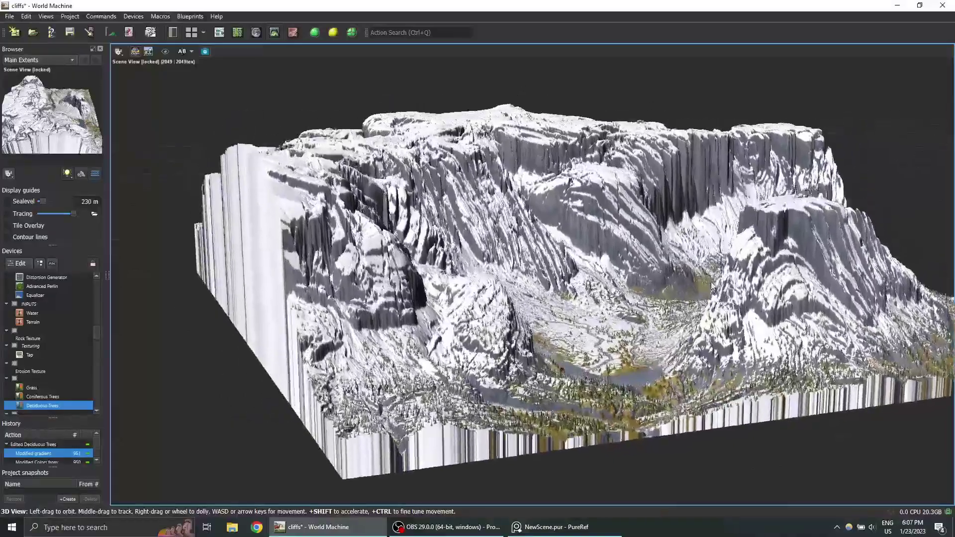
pyautogui.scroll(5, 712, 288)
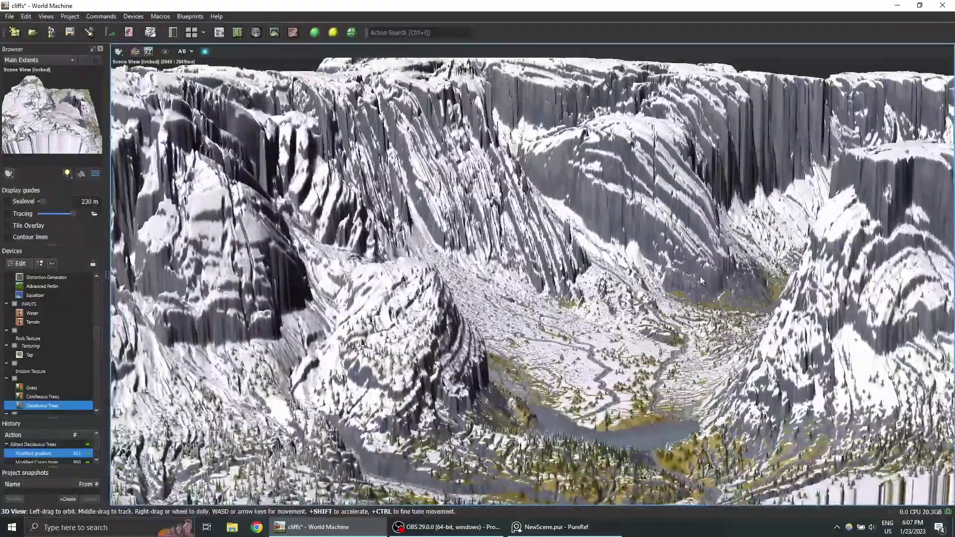
pyautogui.moveTo(698, 274); pyautogui.dragTo(736, 301)
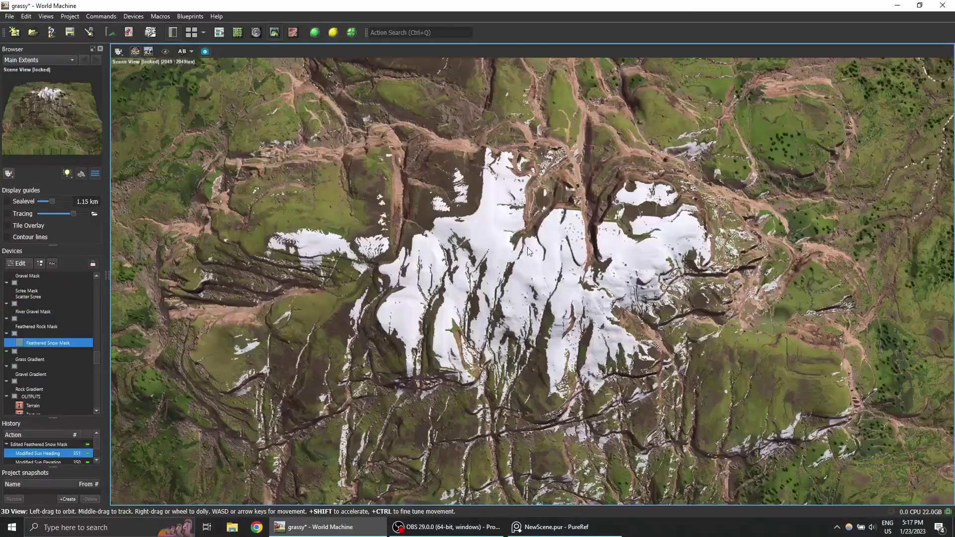
# Step: Examine the grassy terrain's snow cap and forested slopes from several angles, and open the Feathered Snow Mask properties
pyautogui.scroll(-5, 528, 248)
pyautogui.moveTo(528, 358); pyautogui.dragTo(626, 190)
pyautogui.scroll(3, 517, 260)
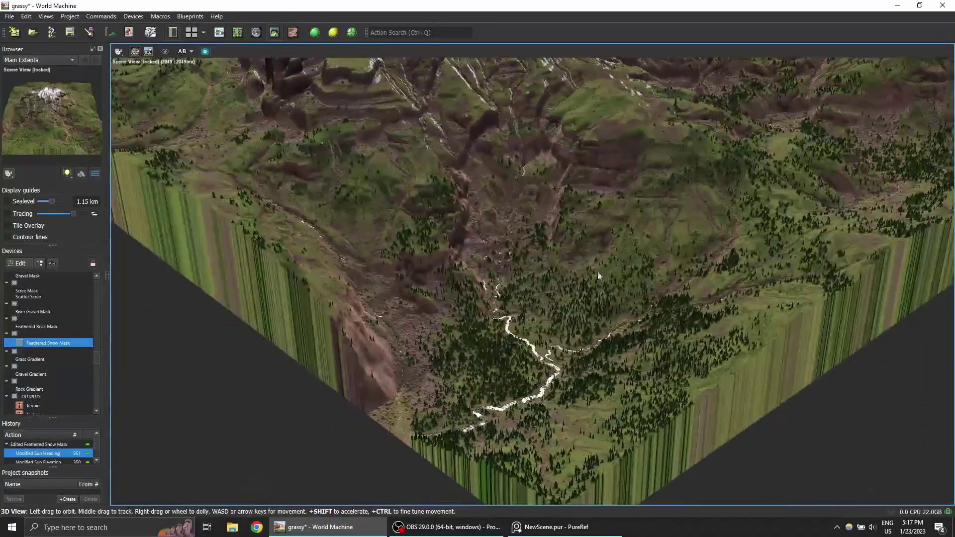
pyautogui.scroll(8, 592, 262)
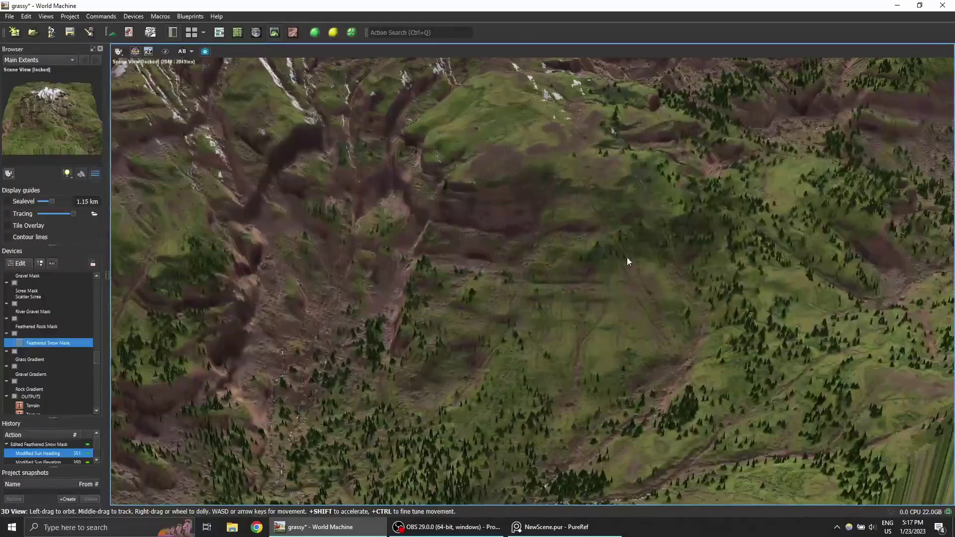
pyautogui.moveTo(626, 256); pyautogui.dragTo(477, 260)
pyautogui.moveTo(562, 259); pyautogui.dragTo(417, 290)
pyautogui.scroll(-4, 492, 270)
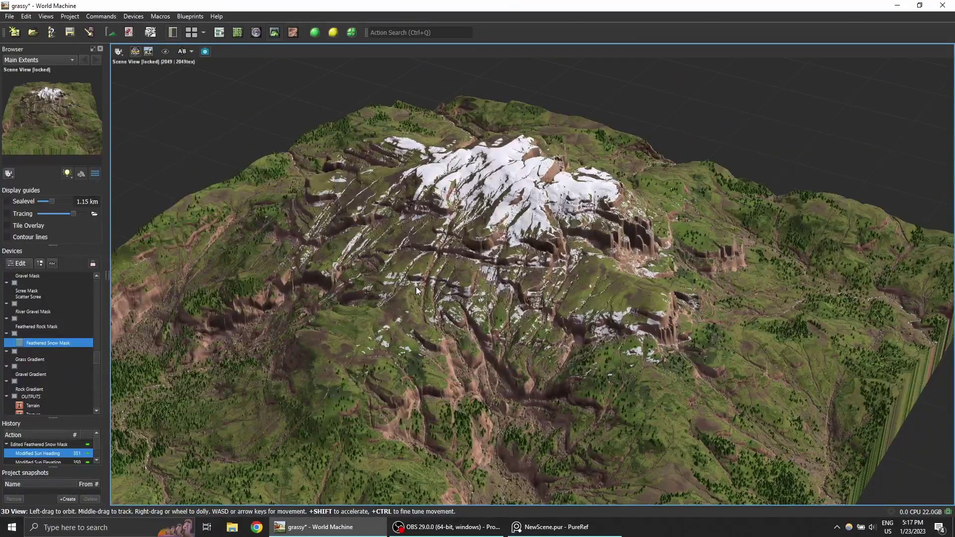
pyautogui.doubleClick(52, 341)
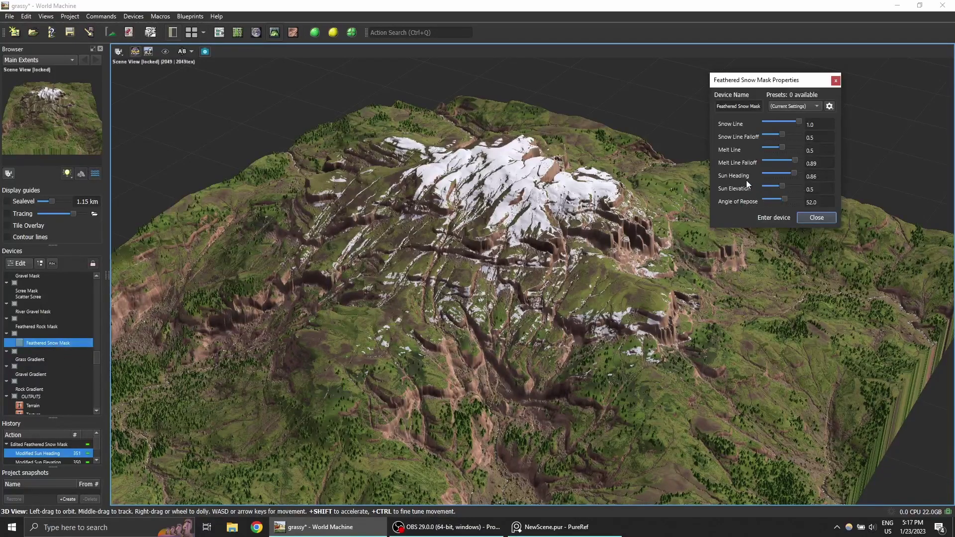
# Step: Examine the grassy mountain's snow cap and streaked slopes up close from several angles, closing the Feathered Snow Mask properties
pyautogui.moveTo(628, 318); pyautogui.dragTo(478, 306)
pyautogui.moveTo(455, 269); pyautogui.dragTo(456, 286, button='middle')
pyautogui.scroll(3, 455, 285)
pyautogui.moveTo(457, 285); pyautogui.dragTo(456, 268)
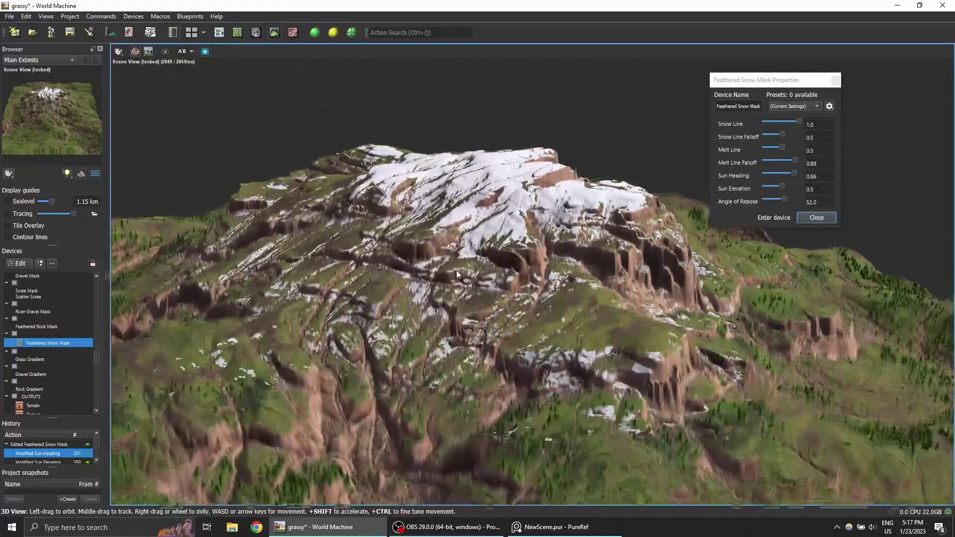
pyautogui.scroll(2, 456, 269)
pyautogui.moveTo(456, 268)
pyautogui.mouseDown(button='middle')
pyautogui.moveTo(473, 281)
pyautogui.moveTo(466, 269)
pyautogui.mouseUp(button='middle')
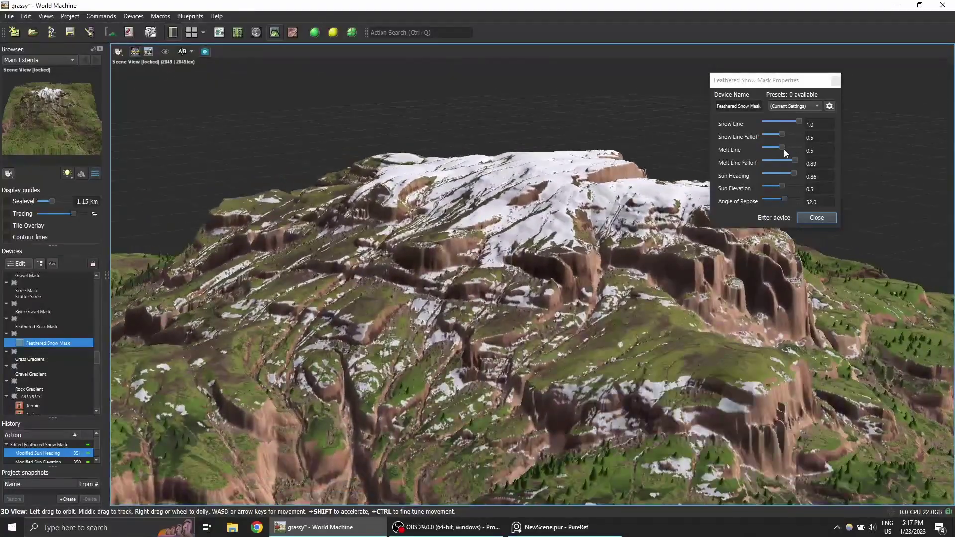
pyautogui.moveTo(529, 288); pyautogui.dragTo(602, 291)
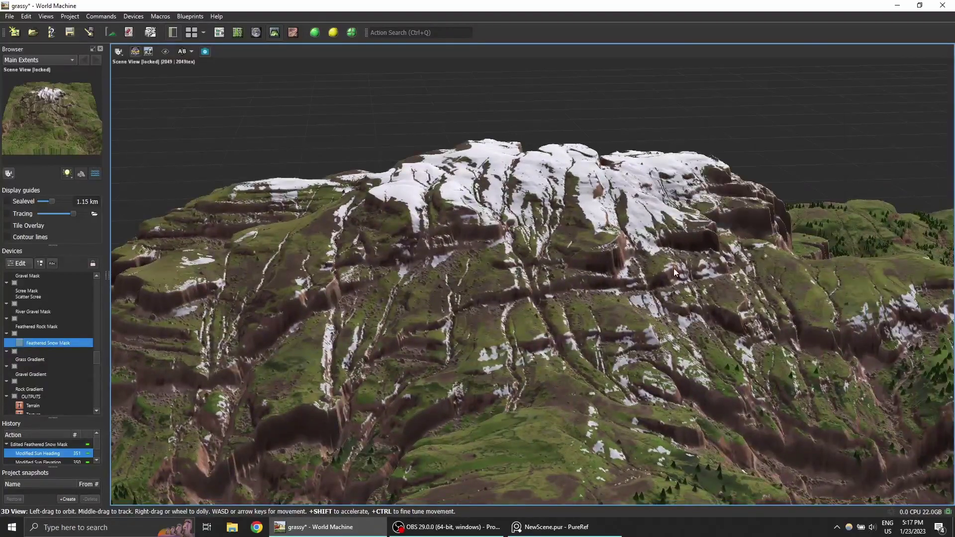
pyautogui.moveTo(580, 260); pyautogui.dragTo(607, 220)
pyautogui.moveTo(417, 288); pyautogui.dragTo(574, 318)
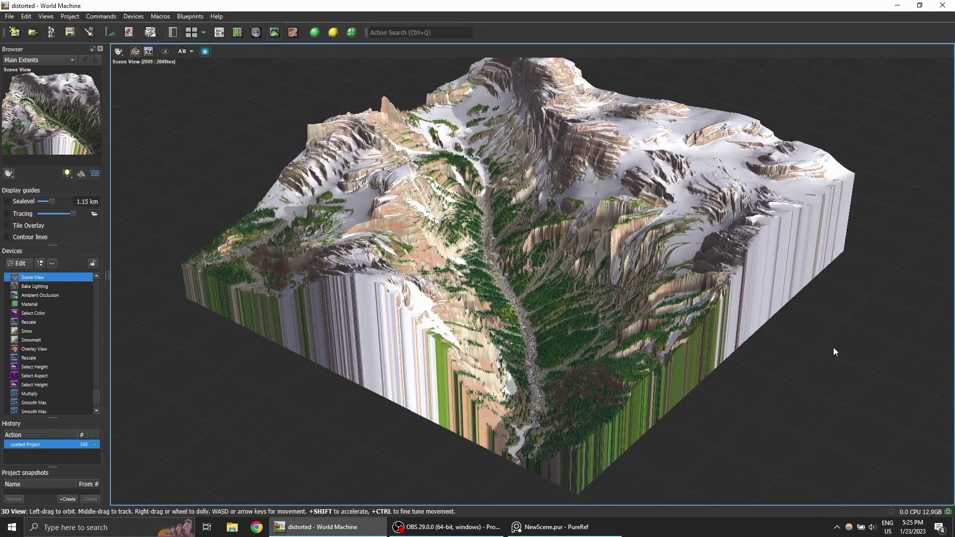
# Step: Examine the distorted terrain from above, covering its full extent, the branching valley and the warped snowy ridges
pyautogui.moveTo(614, 276); pyautogui.dragTo(509, 357)
pyautogui.scroll(4, 559, 326)
pyautogui.scroll(-3, 498, 381)
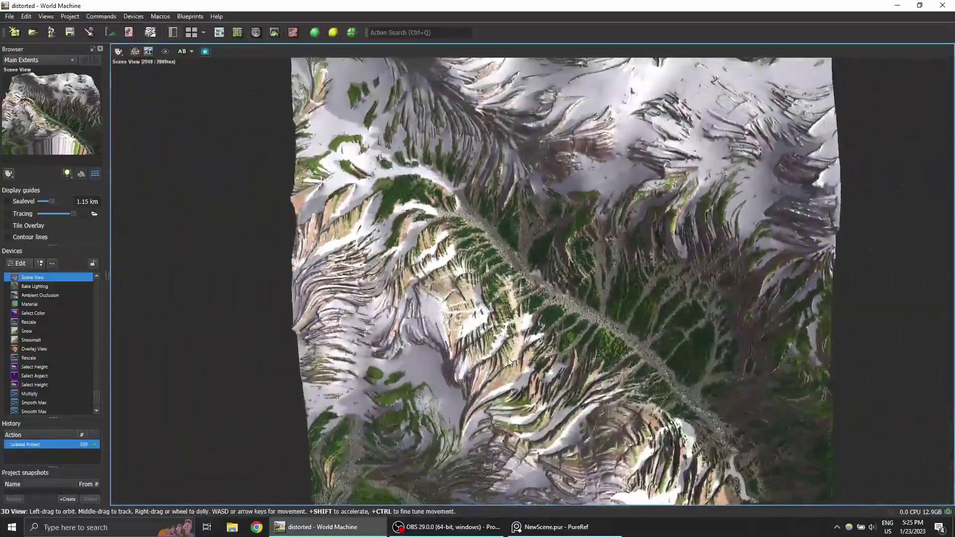
pyautogui.moveTo(508, 358); pyautogui.dragTo(496, 348, button='middle')
pyautogui.scroll(-2, 492, 353)
pyautogui.moveTo(490, 357); pyautogui.dragTo(492, 353)
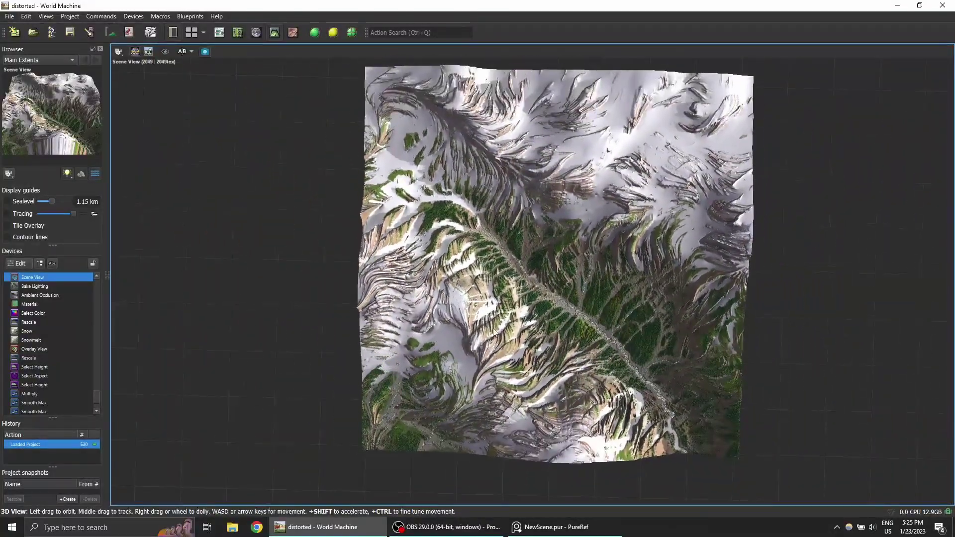
pyautogui.scroll(8, 494, 332)
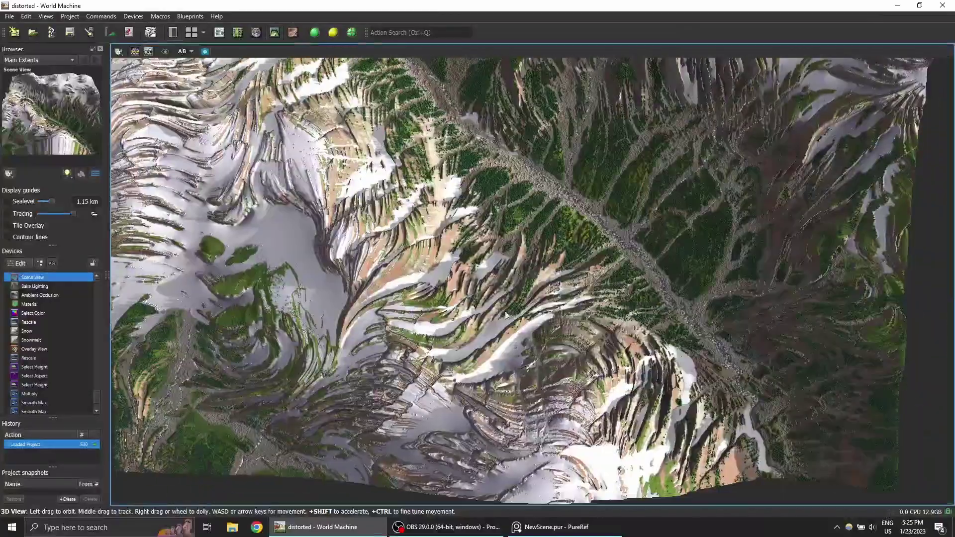
pyautogui.moveTo(501, 297); pyautogui.dragTo(556, 320, button='middle')
pyautogui.moveTo(520, 347); pyautogui.dragTo(538, 319, button='middle')
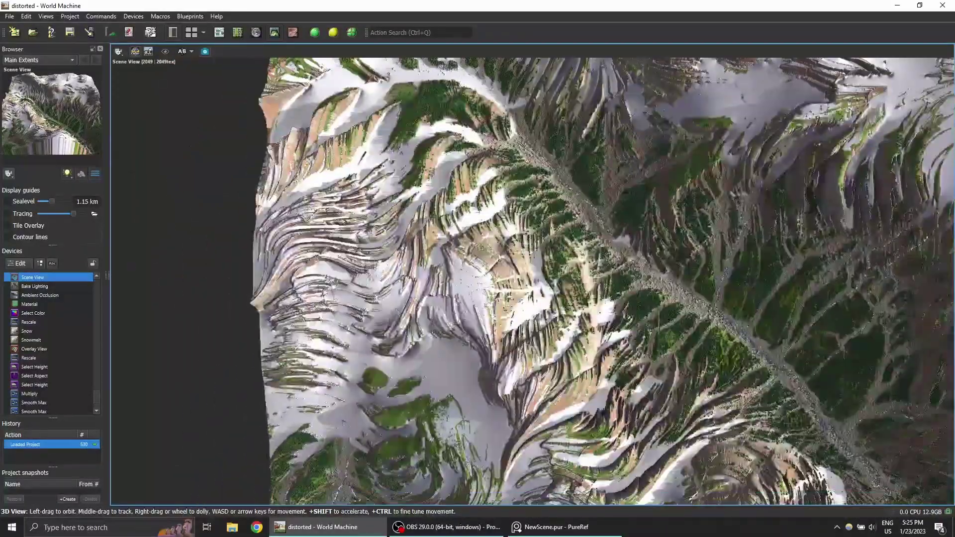
# Step: Inspect the distorted terrain's forested valley and layered, snow-dusted cliffs at a lower, closer viewing angle
pyautogui.moveTo(398, 281); pyautogui.dragTo(578, 303, button='middle')
pyautogui.moveTo(578, 303); pyautogui.dragTo(531, 267)
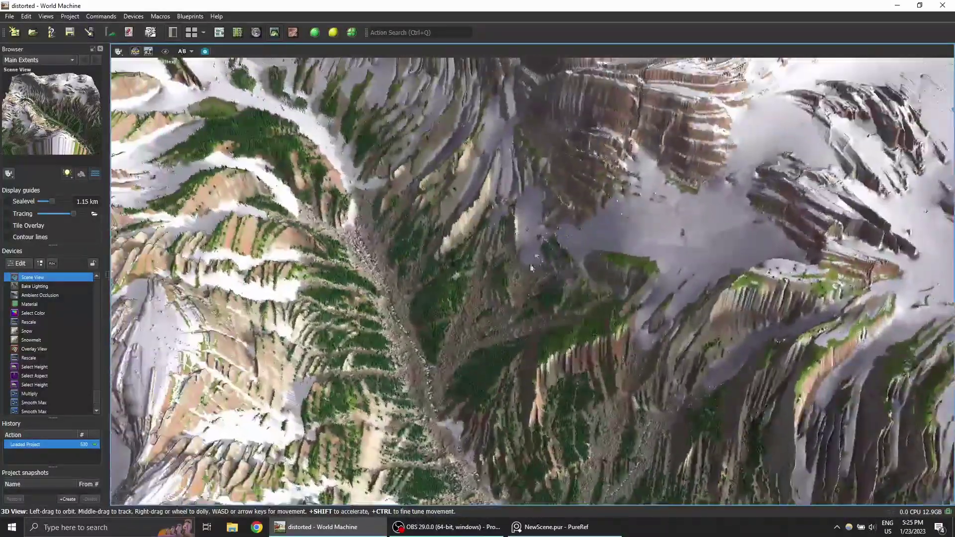
pyautogui.moveTo(531, 266); pyautogui.dragTo(535, 189, button='middle')
pyautogui.moveTo(534, 189); pyautogui.dragTo(518, 303)
pyautogui.moveTo(518, 303); pyautogui.dragTo(512, 279, button='middle')
pyautogui.moveTo(512, 278); pyautogui.dragTo(382, 288)
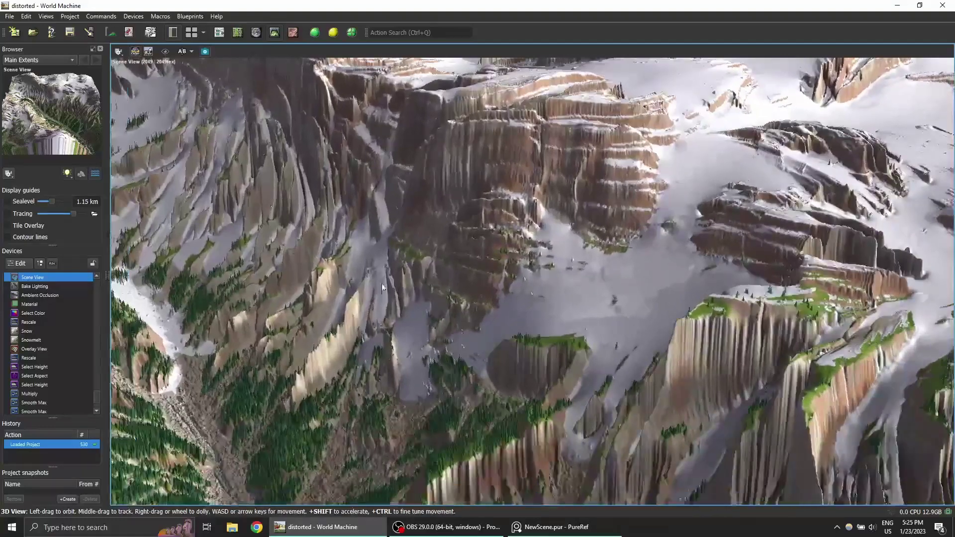
# Step: Review the Snow and Snowmelt devices and their links to the outputs, and inspect the trees on the snowfield up close in 3D
pyautogui.click(220, 32)
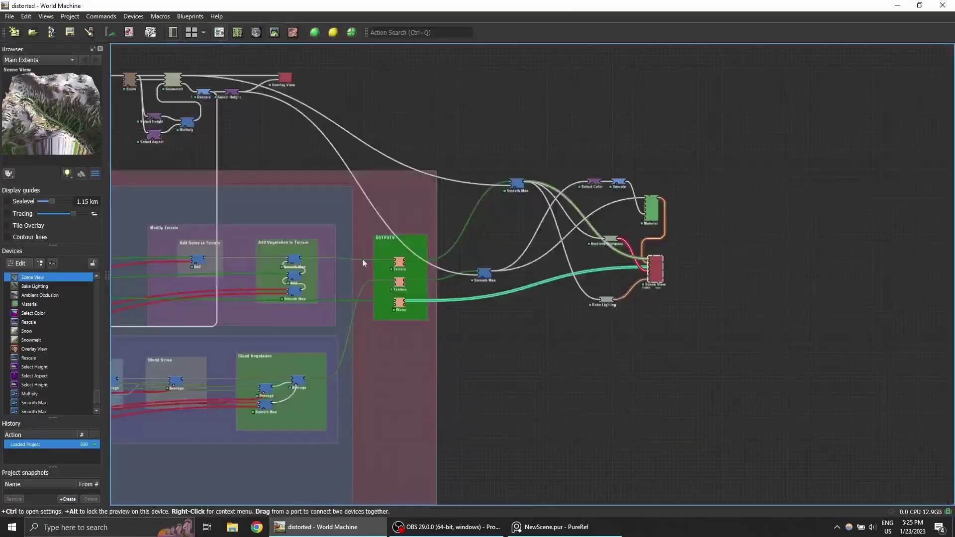
pyautogui.moveTo(437, 180); pyautogui.dragTo(384, 266, button='right')
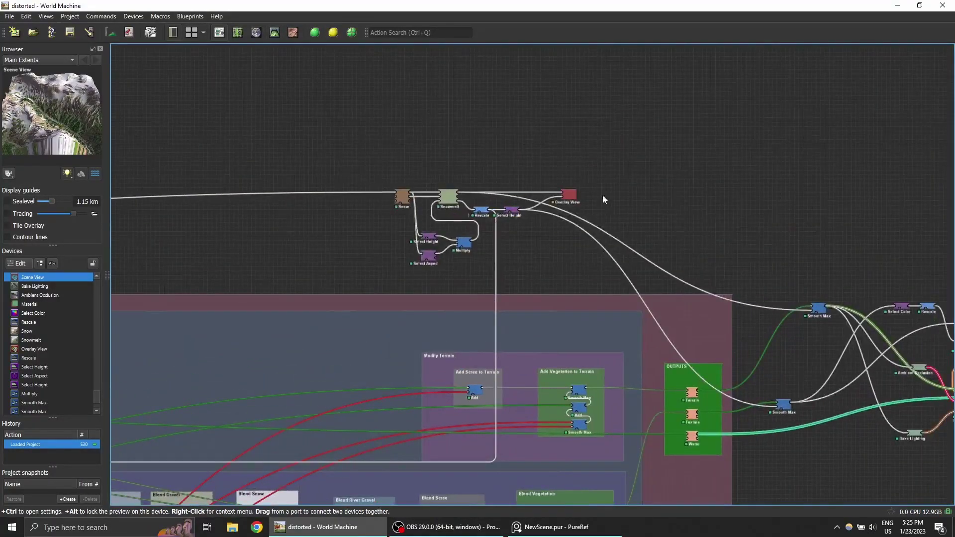
pyautogui.click(274, 32)
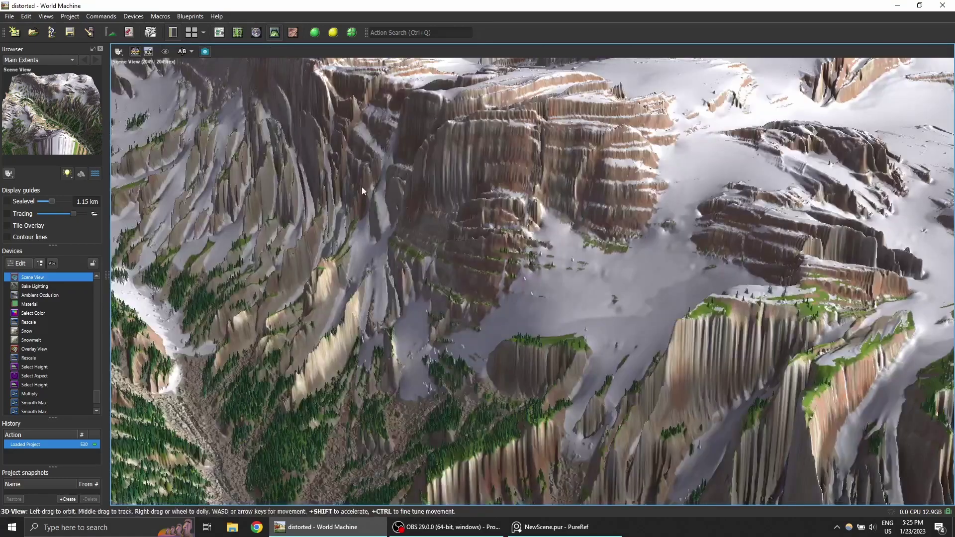
pyautogui.moveTo(362, 187); pyautogui.dragTo(433, 279)
pyautogui.moveTo(353, 271); pyautogui.dragTo(585, 312)
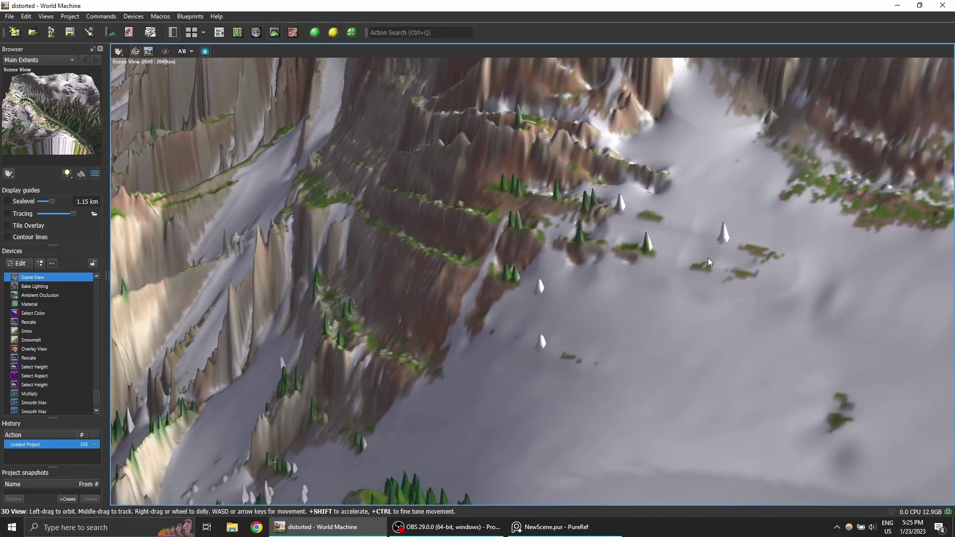